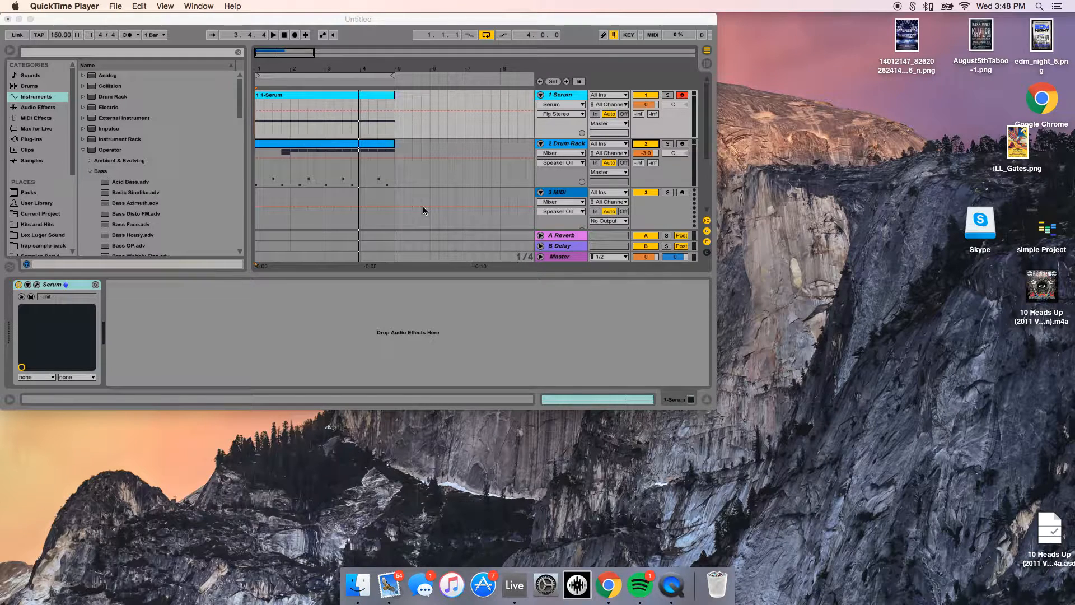
# Switch to the Ableton Live set in full screen and open the Serum editor on the first track.
pyautogui.click(249, 25)
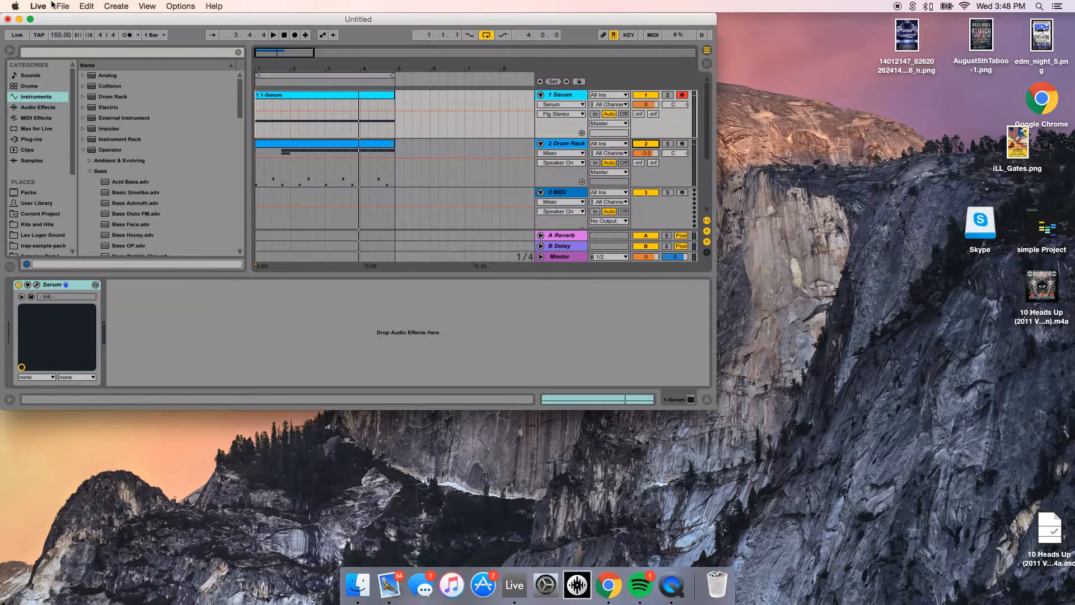
pyautogui.click(30, 19)
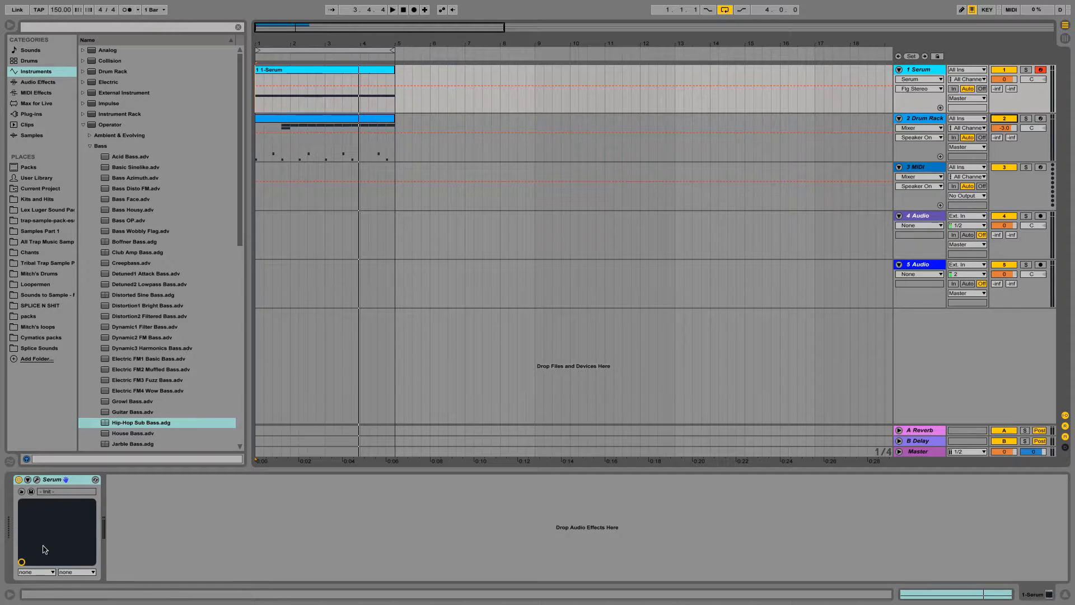
pyautogui.click(37, 480)
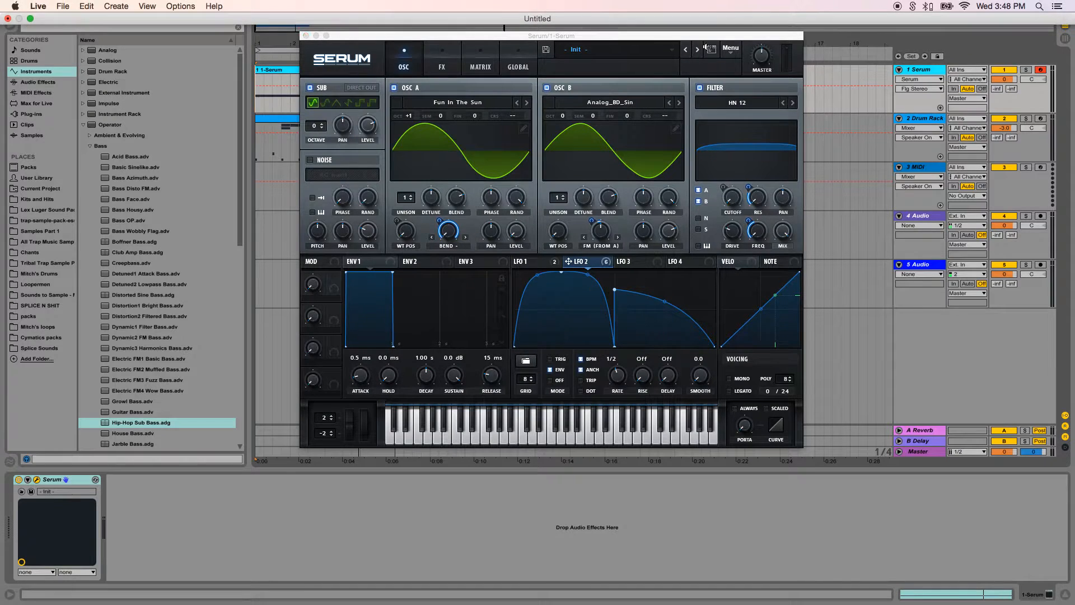
# Sort Serum's presets by modification date, load the Taboo tut preset and return to the oscillator view.
pyautogui.click(711, 49)
pyautogui.click(339, 99)
pyautogui.click(339, 99)
pyautogui.click(610, 94)
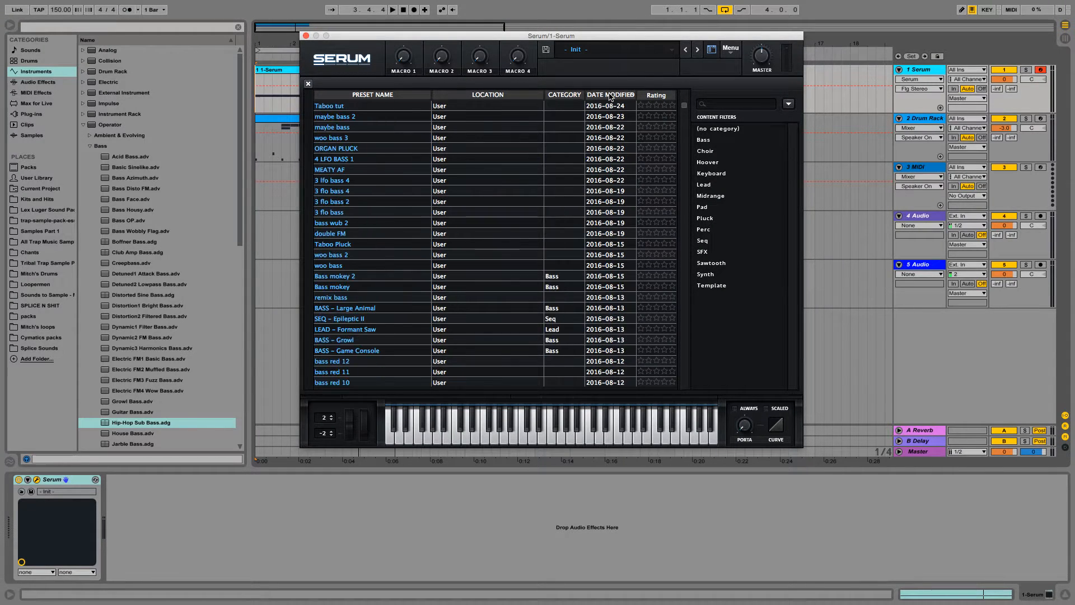
pyautogui.click(389, 106)
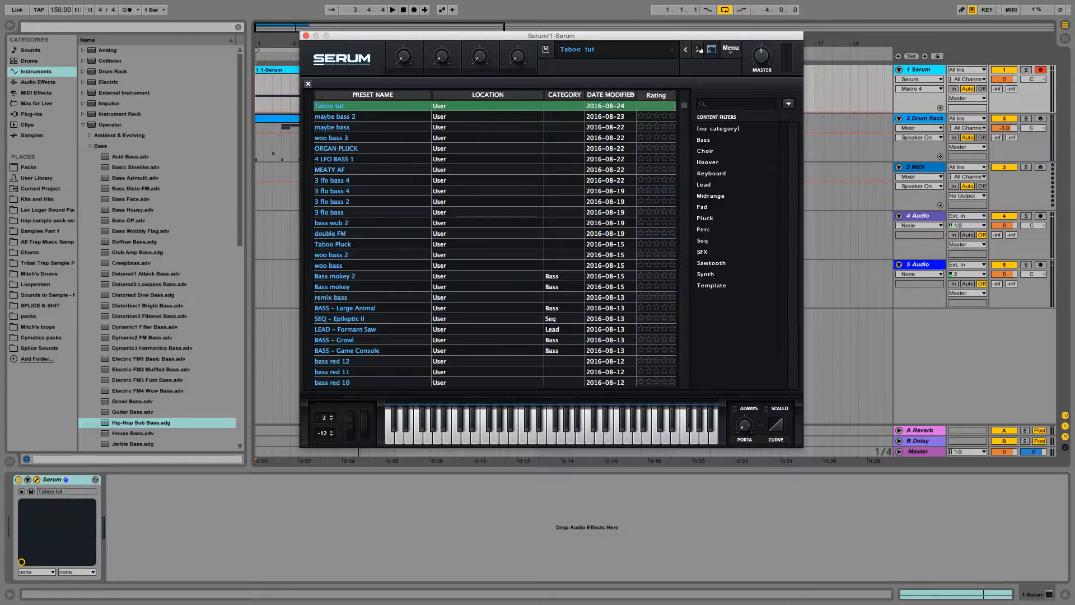
pyautogui.click(706, 50)
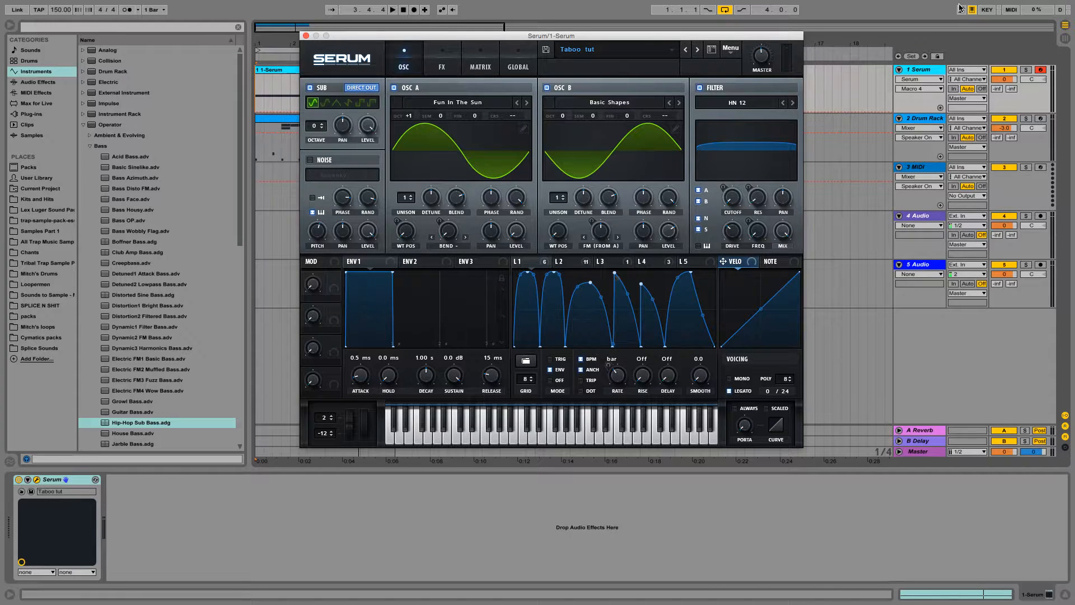
# Solo the Serum track, view the shapes of LFOs 1 to 4 and play the loop to hear the bass alone.
pyautogui.click(1027, 70)
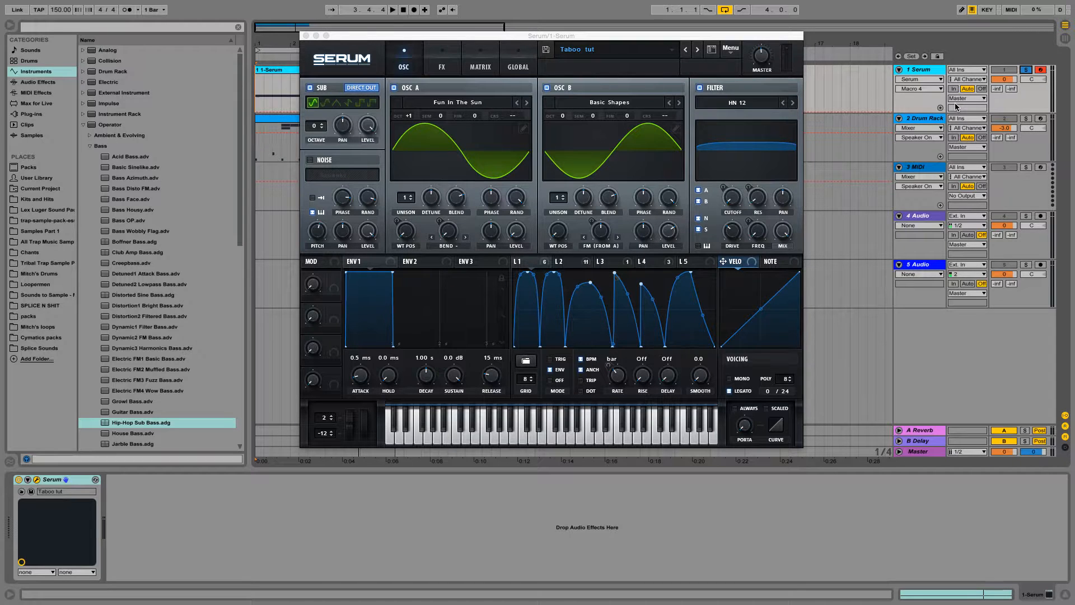
pyautogui.click(589, 263)
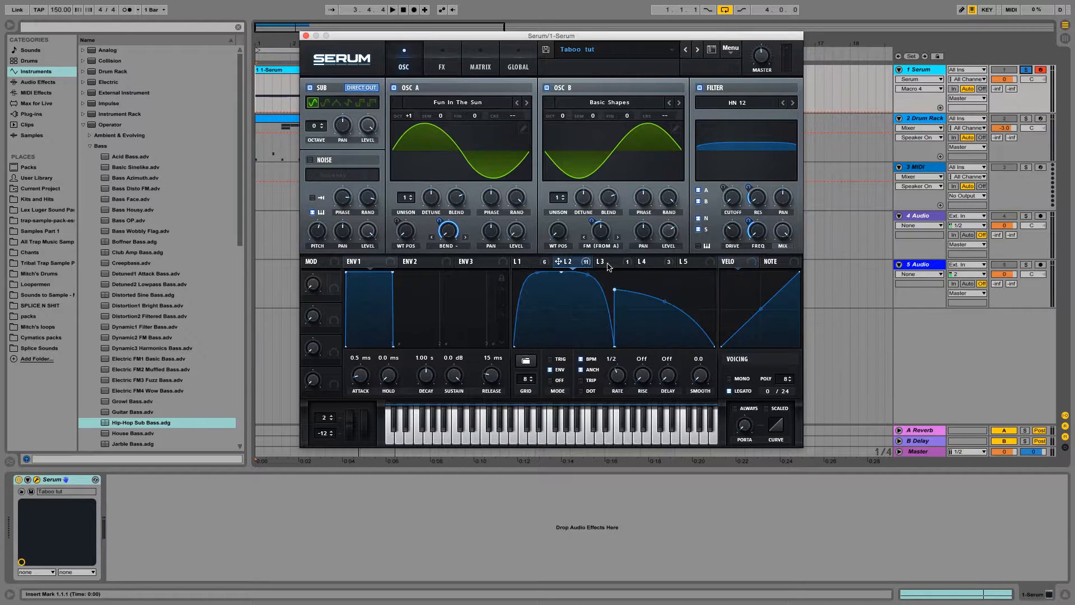
pyautogui.click(637, 263)
pyautogui.click(599, 262)
pyautogui.click(523, 262)
pyautogui.press('space')
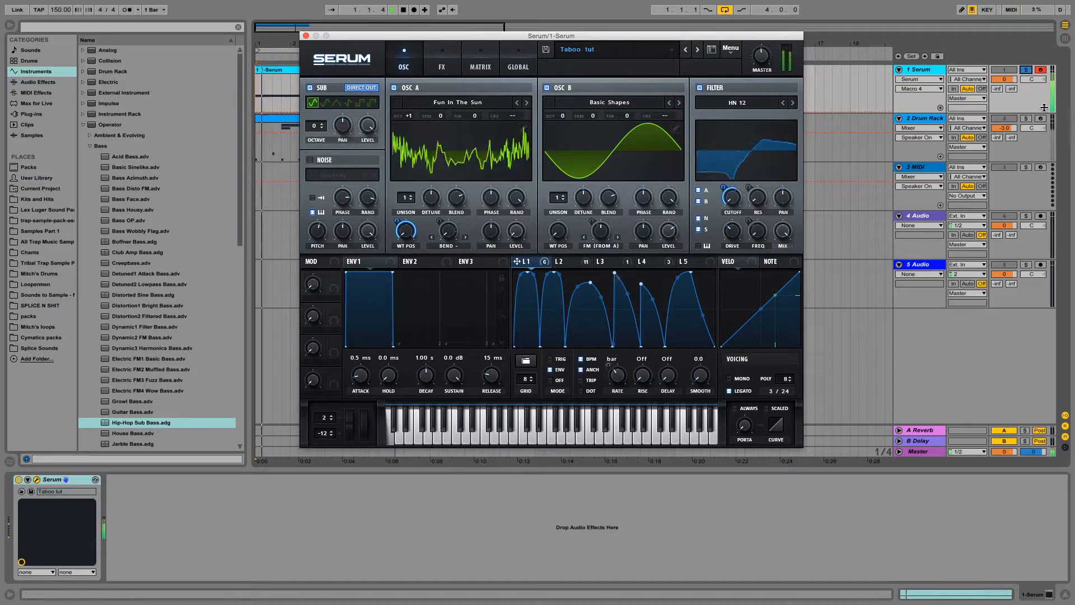
# Unsolo the Serum track and play the loop from its start to hear the bass with the drums.
pyautogui.click(1026, 70)
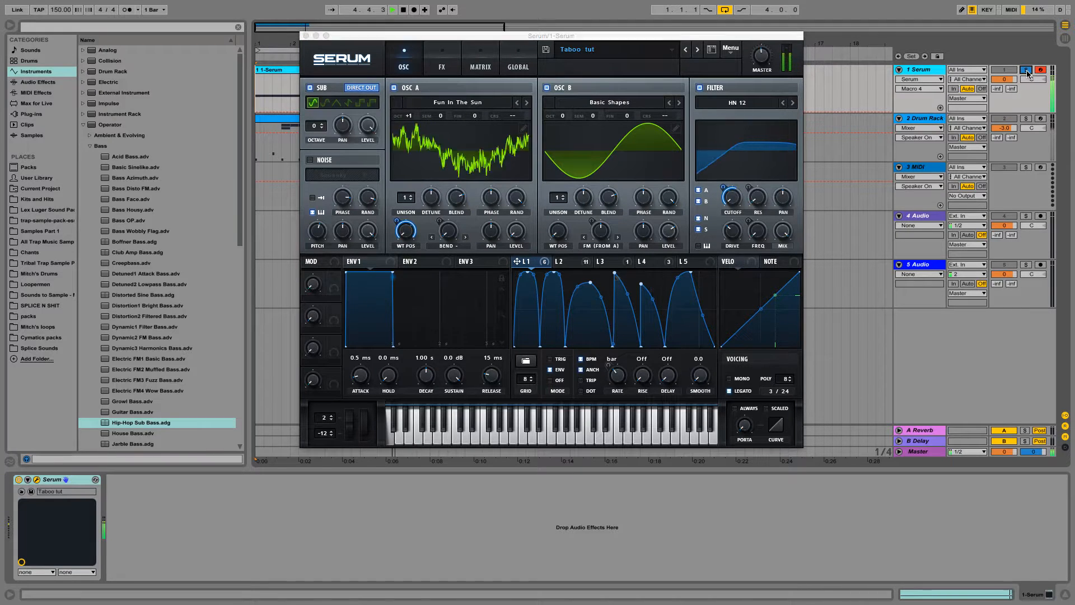
pyautogui.press('space')
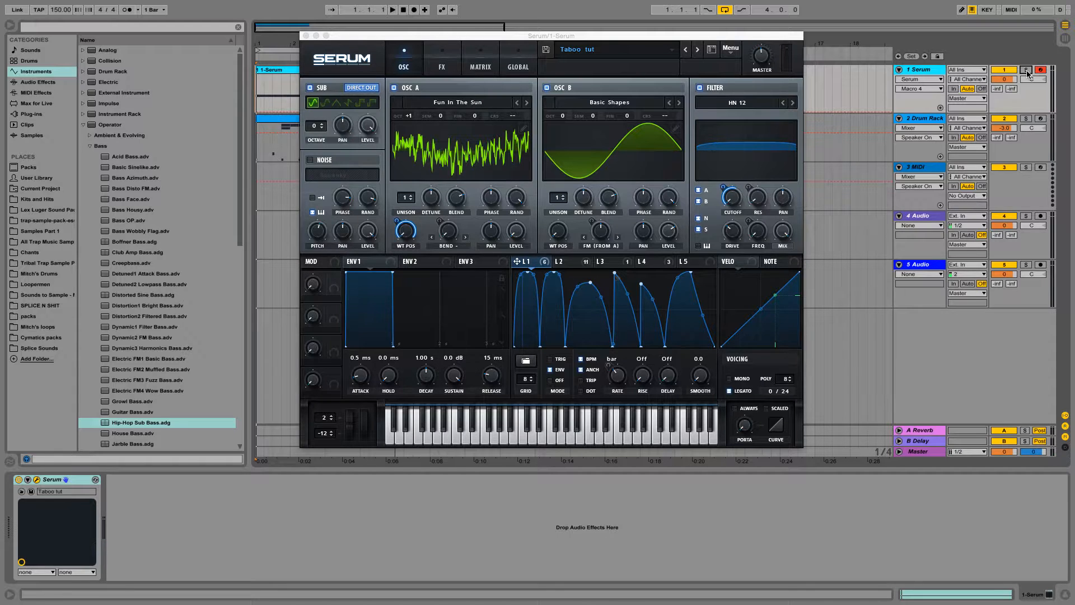
pyautogui.press('space')
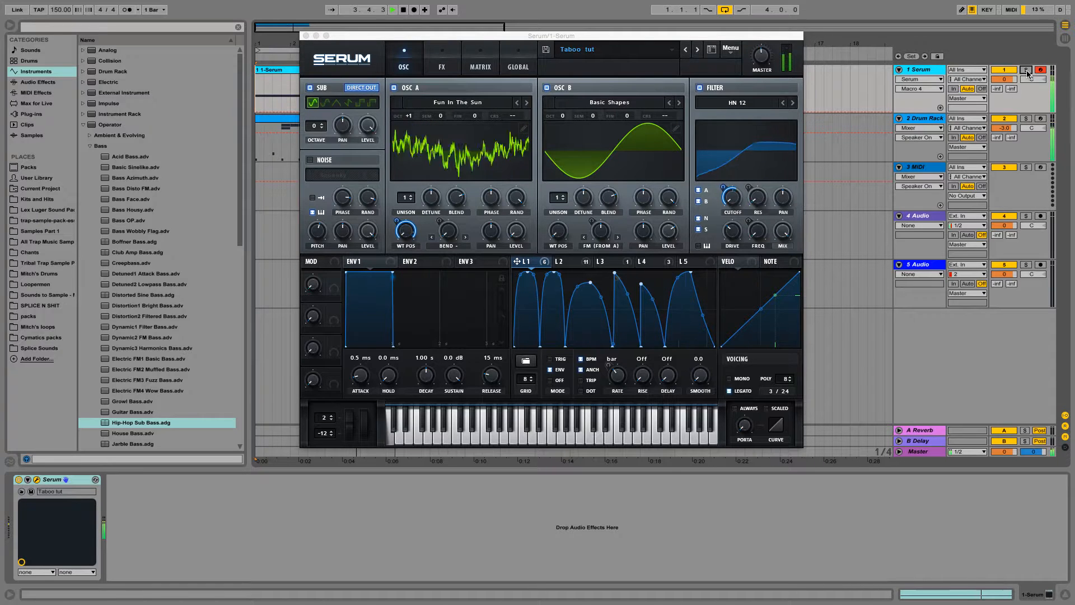
pyautogui.press('space')
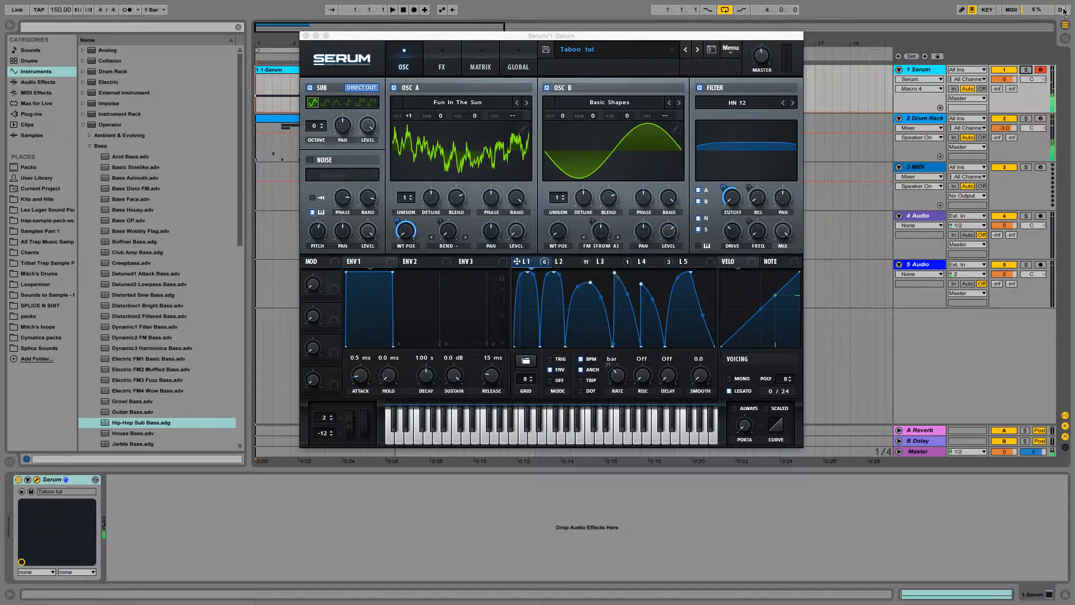
# Initialize the Serum preset and load the Fun In The Sun wavetable from Cymatics - Wavetables Collection Vol 2 into oscillator A.
pyautogui.click(736, 50)
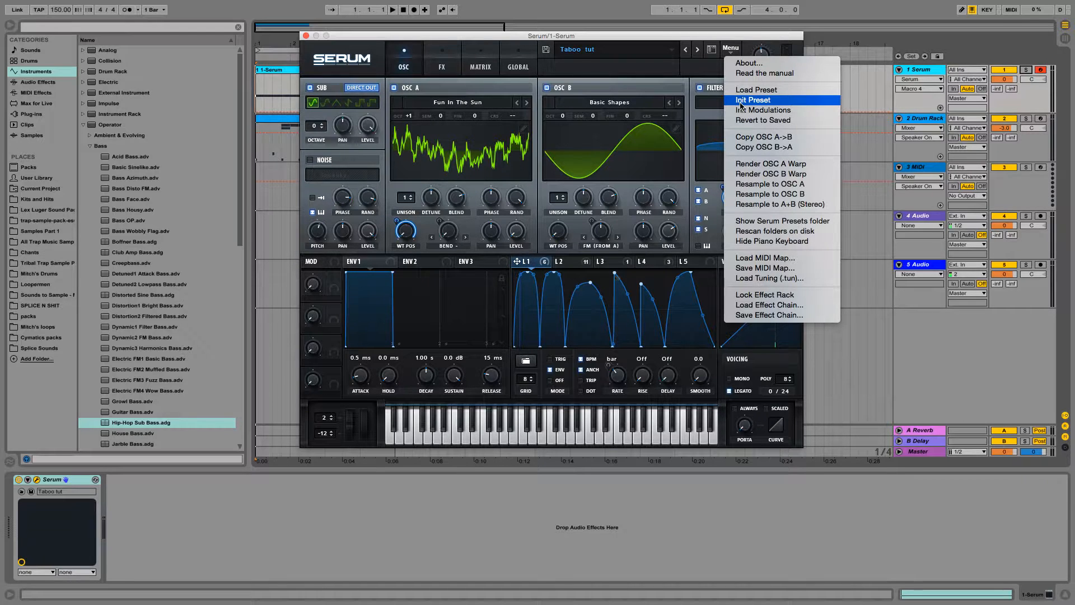
pyautogui.click(741, 101)
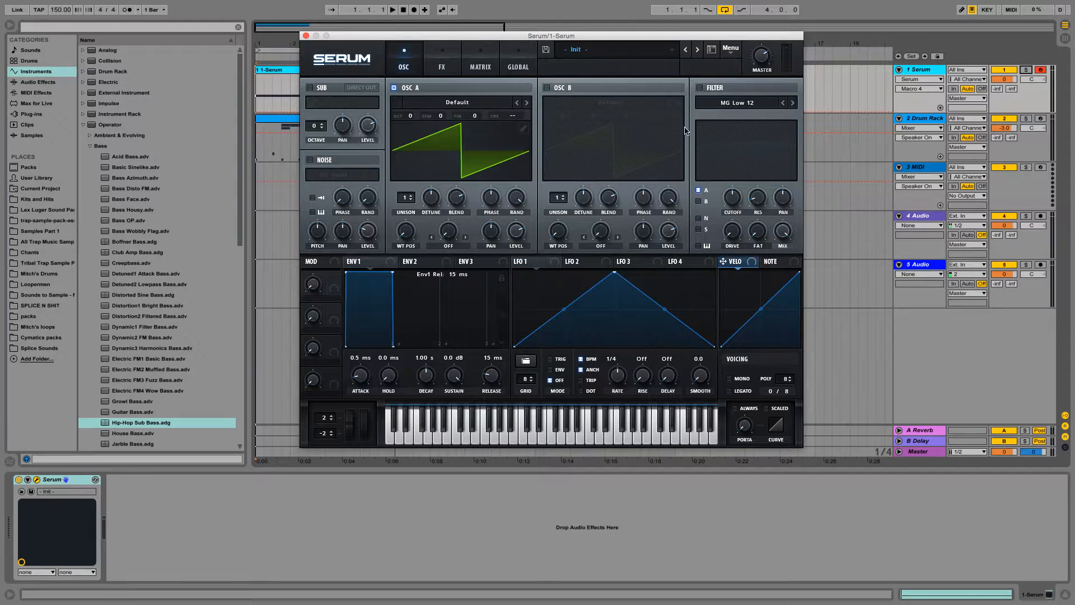
pyautogui.click(487, 102)
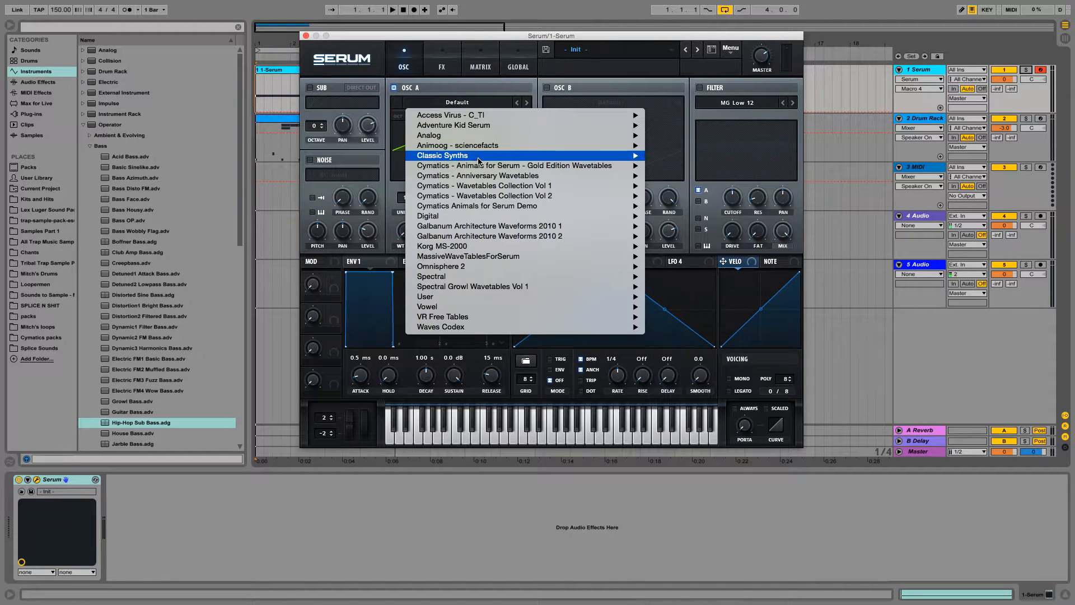
pyautogui.moveTo(485, 186)
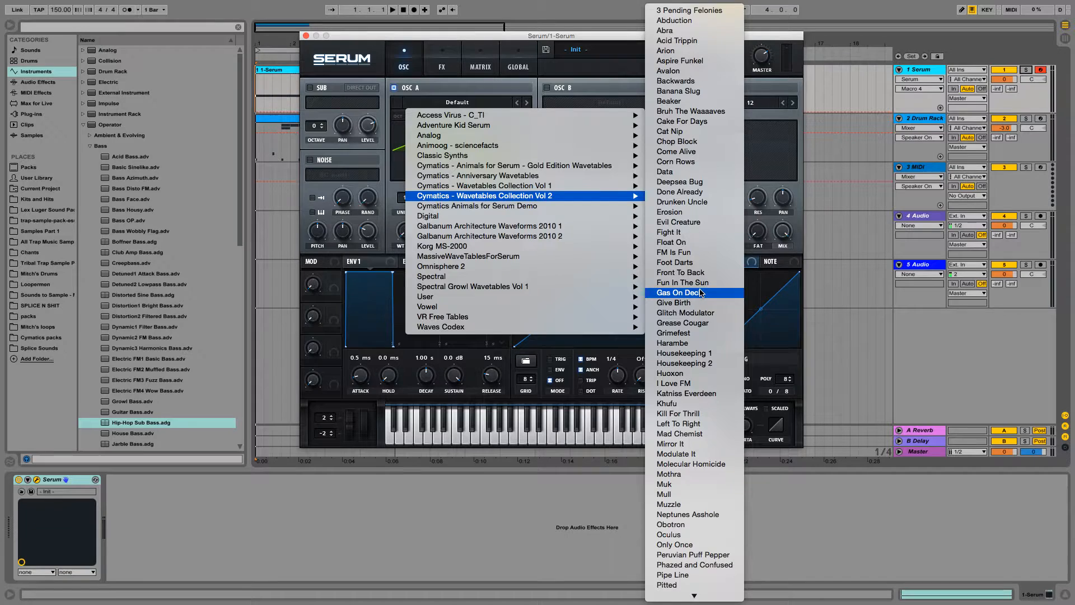
pyautogui.click(694, 283)
# Enable oscillator B and load the Analog_BD_Sin wavetable from the Analog category.
pyautogui.click(547, 88)
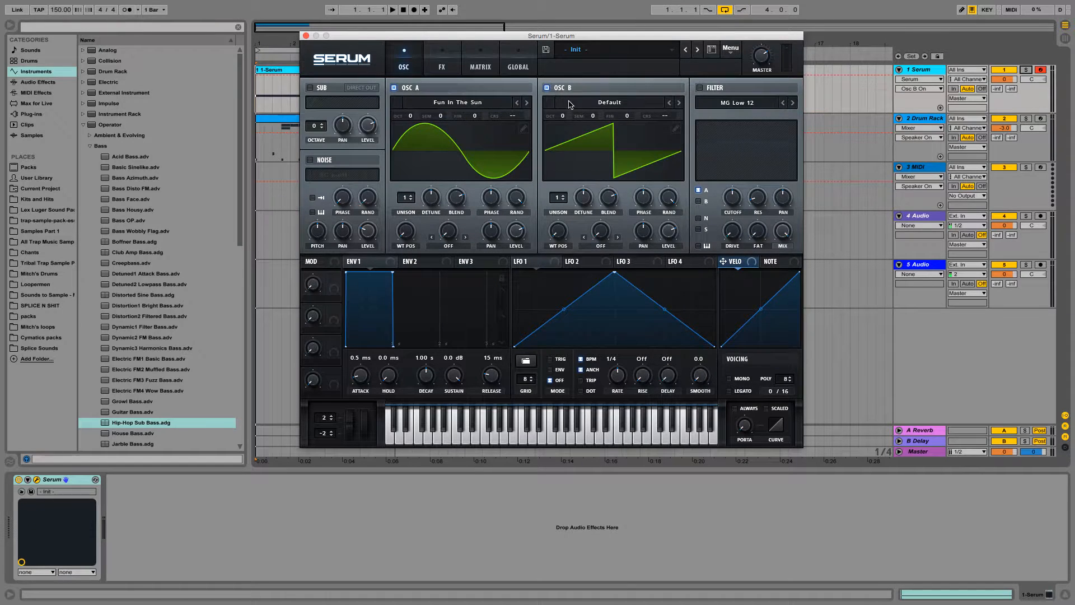
pyautogui.click(586, 104)
pyautogui.moveTo(586, 137)
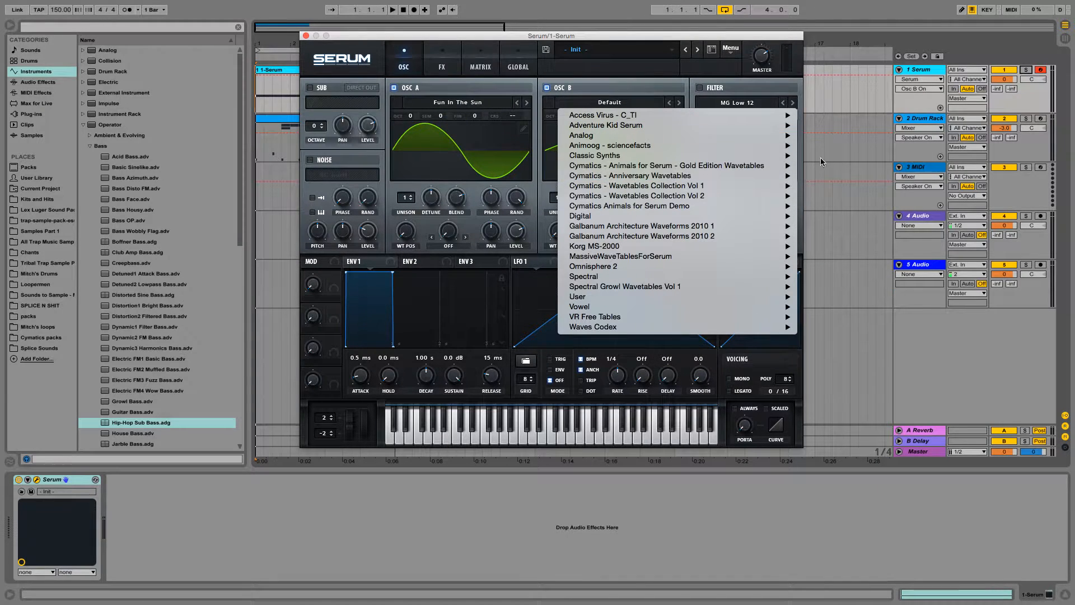
pyautogui.moveTo(739, 148)
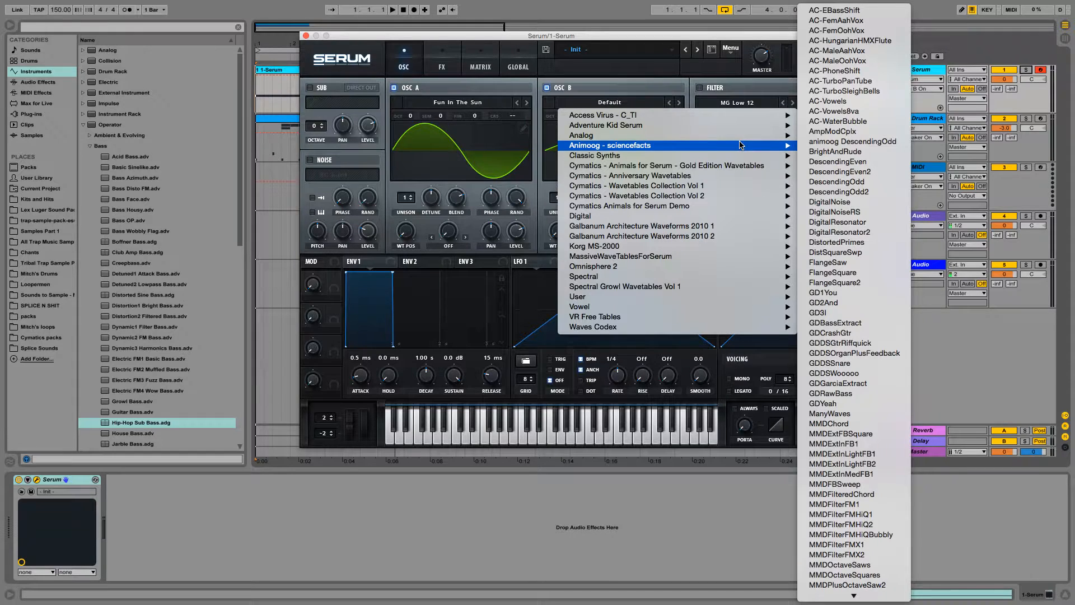
pyautogui.moveTo(784, 136)
pyautogui.click(848, 156)
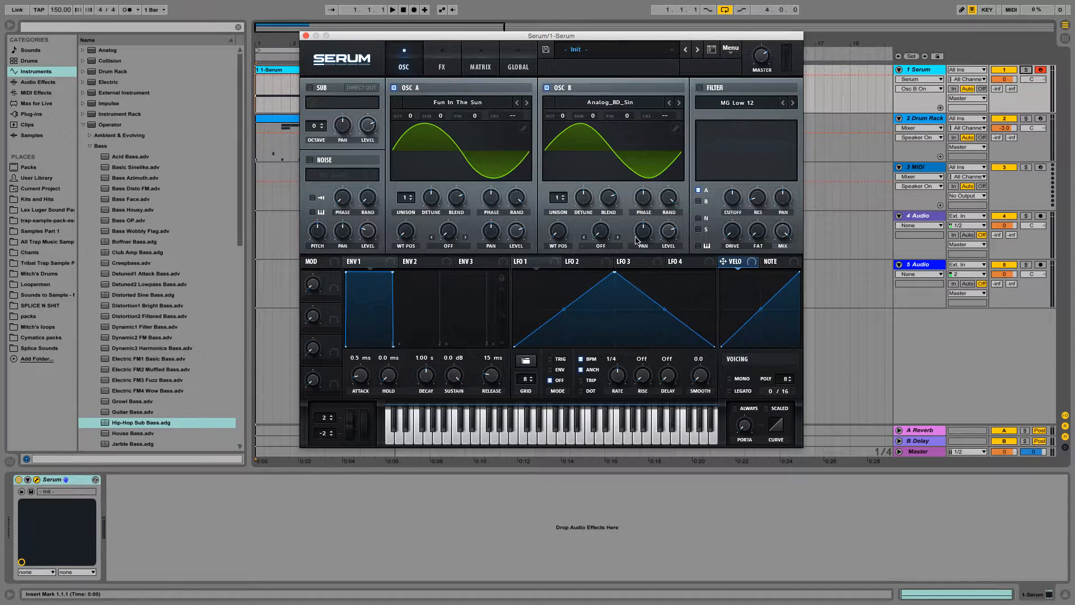
# Enable the filter, set its type to HN 12 from the Multi group and turn the cutoff down.
pyautogui.click(700, 89)
pyautogui.click(716, 104)
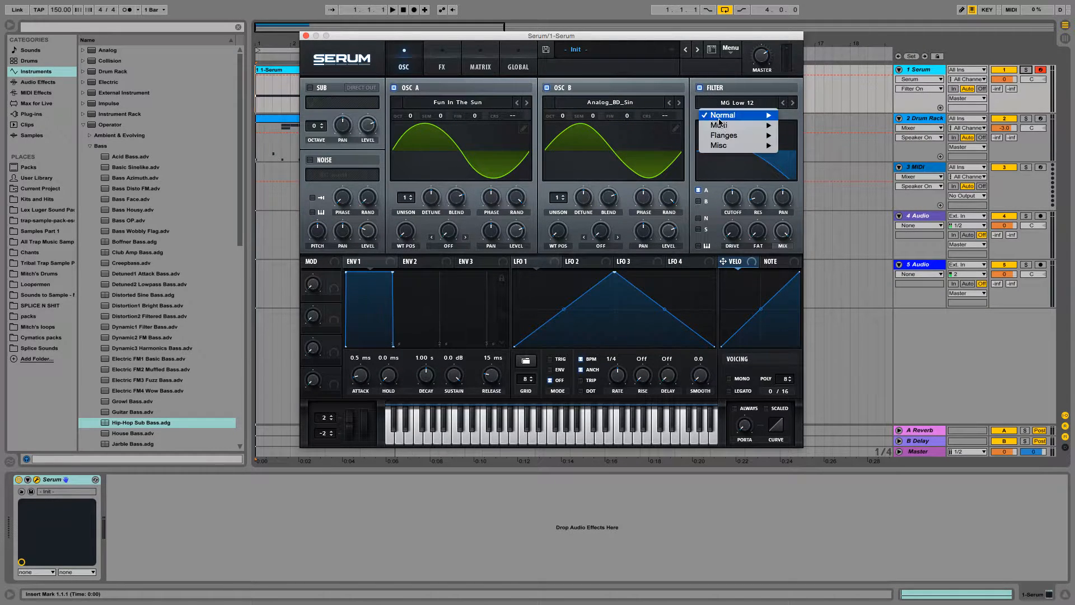
pyautogui.moveTo(721, 126)
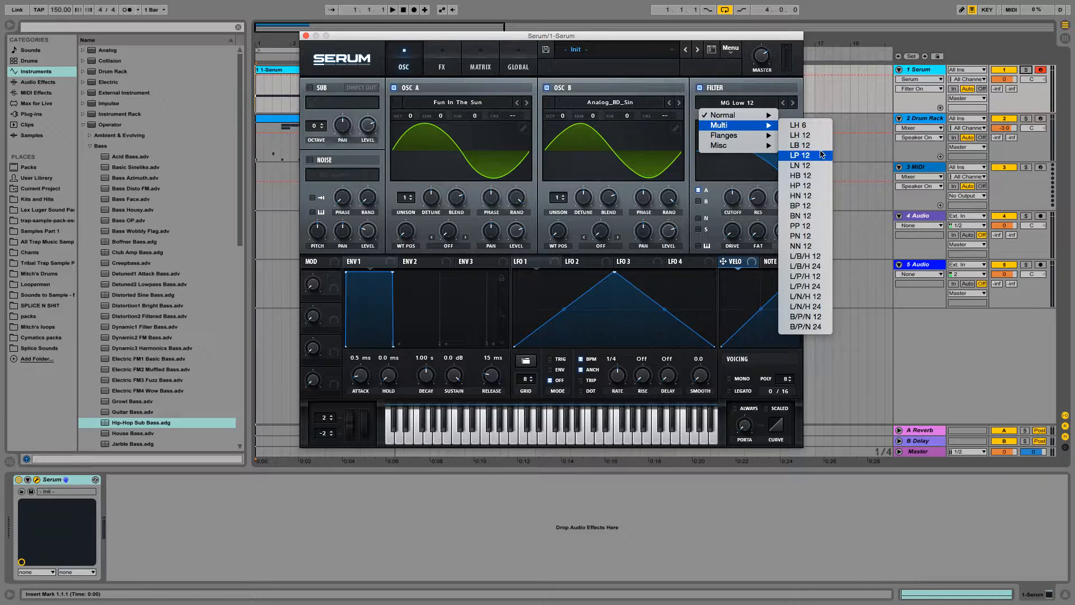
pyautogui.click(807, 196)
pyautogui.moveTo(734, 196); pyautogui.dragTo(722, 224)
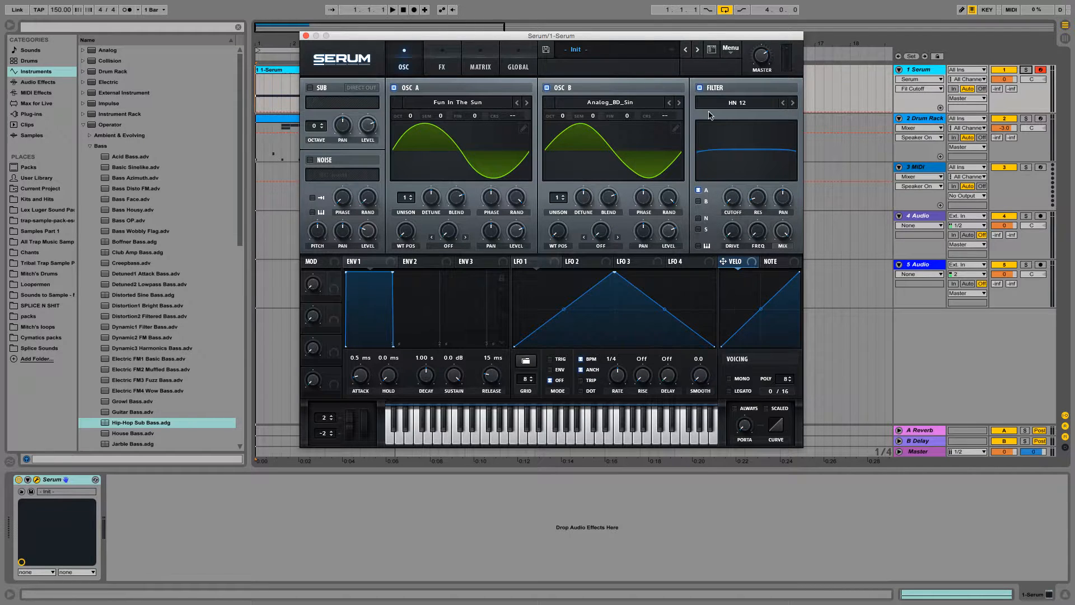
# Load the user shape Tut 1 into LFO 1 and Tut 2 into LFO 2.
pyautogui.click(526, 362)
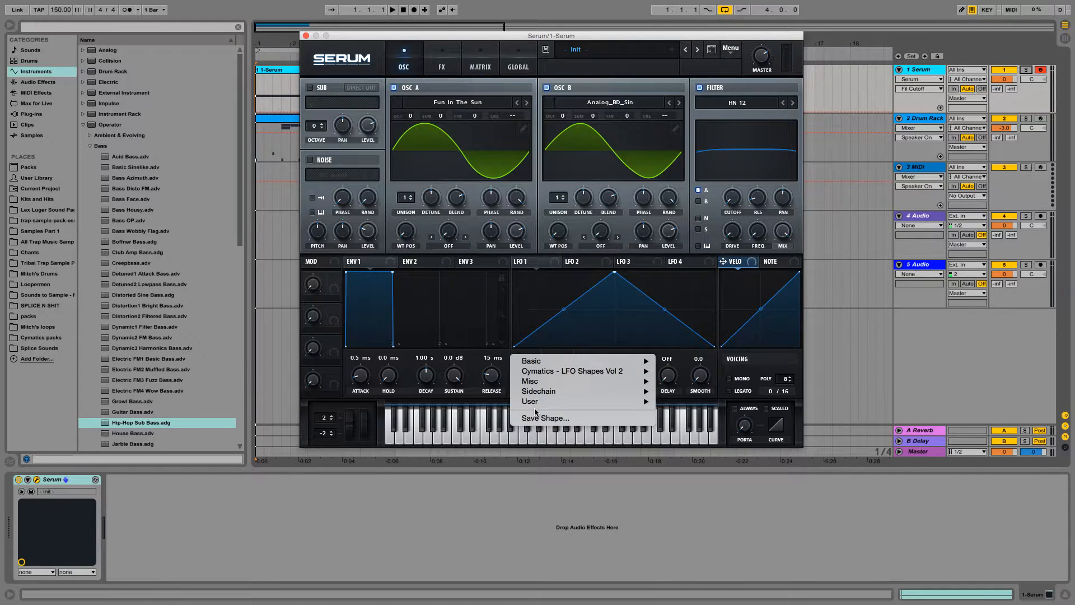
pyautogui.moveTo(535, 406)
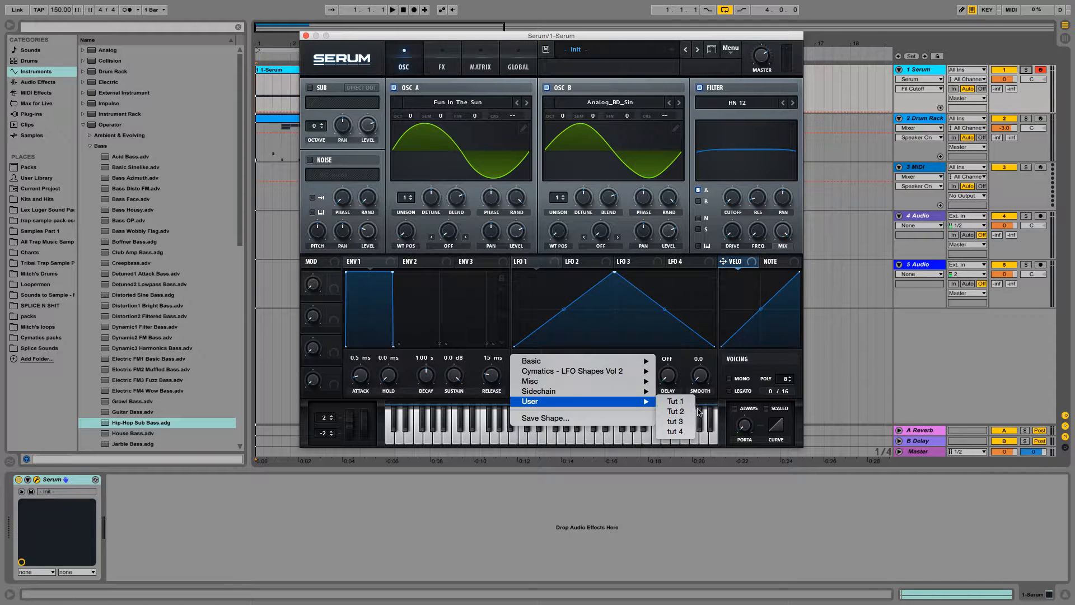
pyautogui.click(670, 399)
pyautogui.click(580, 261)
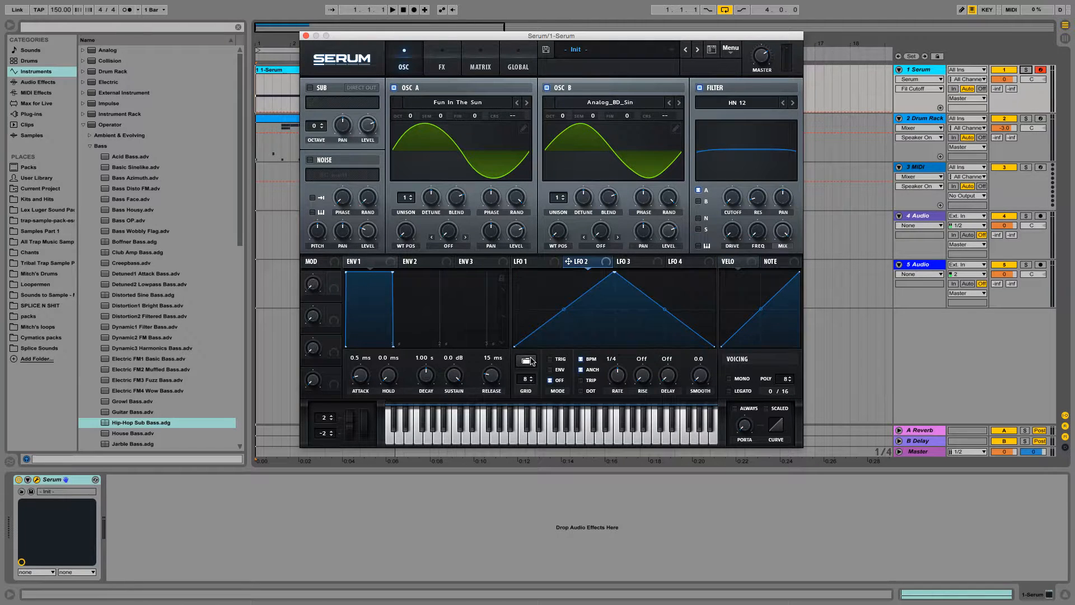
pyautogui.click(532, 367)
pyautogui.moveTo(536, 406)
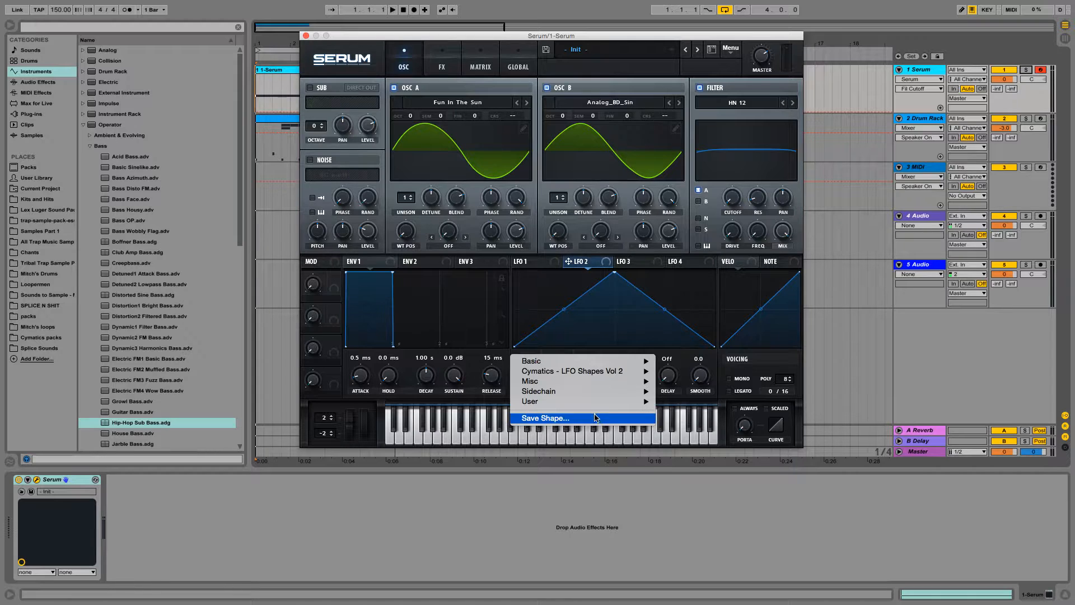
pyautogui.click(681, 416)
# Load the user shape tut 3 into LFO 3 and tut 4 into LFO 4.
pyautogui.click(630, 263)
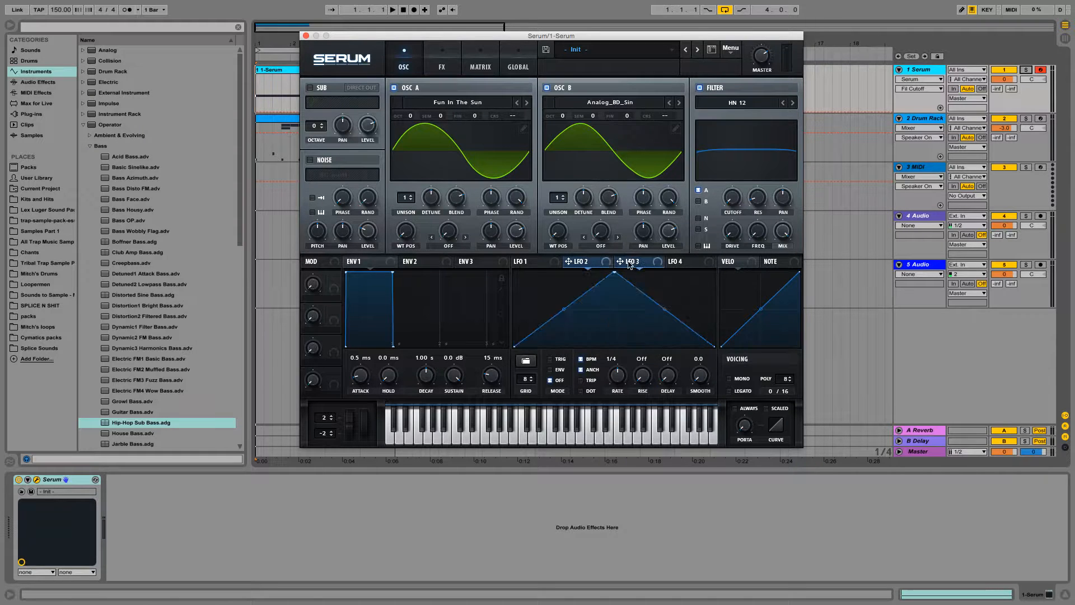
pyautogui.click(527, 364)
pyautogui.moveTo(532, 402)
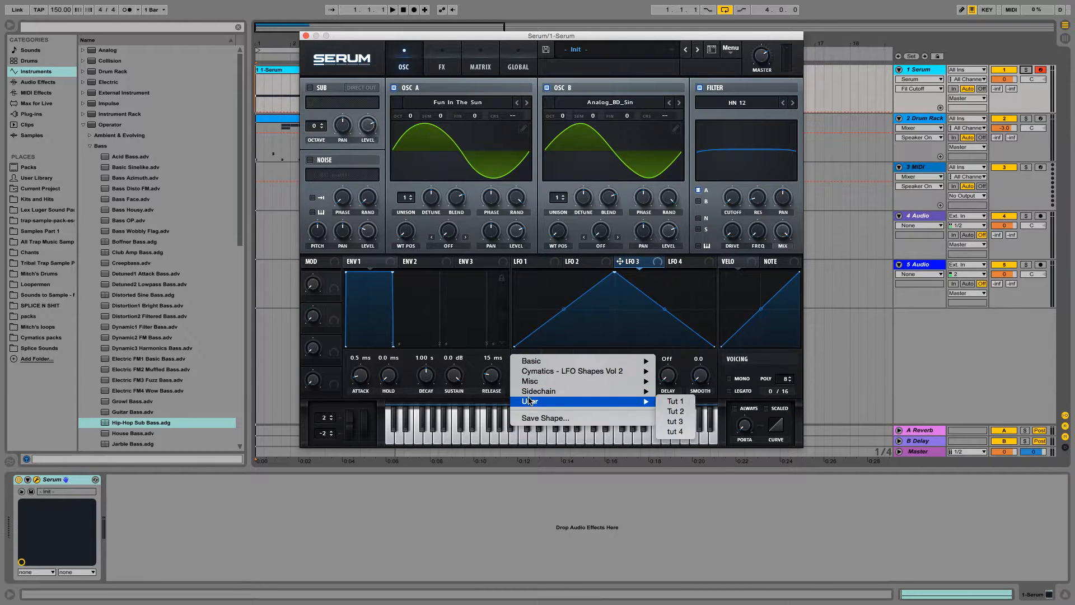
pyautogui.click(683, 426)
pyautogui.click(684, 262)
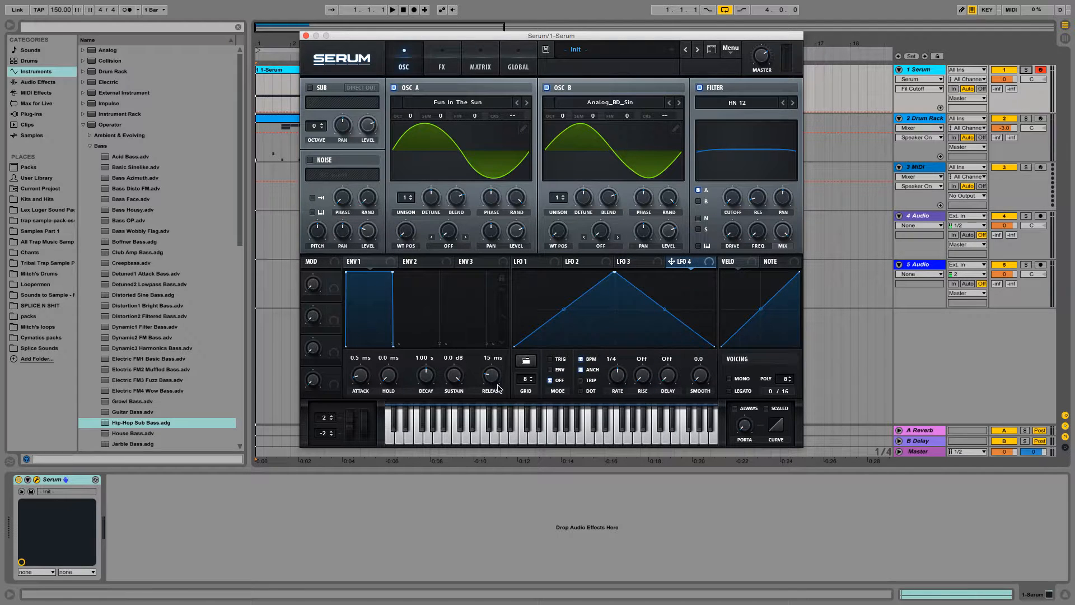
pyautogui.click(526, 362)
pyautogui.moveTo(532, 402)
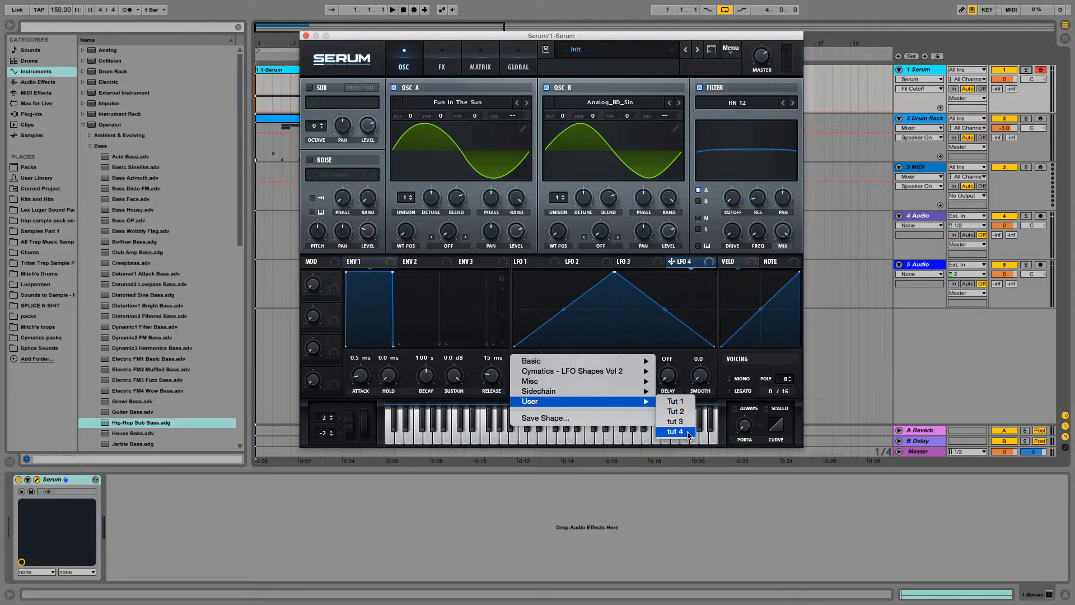
pyautogui.click(679, 433)
# Show LFO 1 again and set oscillator B's warp mode to FM (from A).
pyautogui.click(547, 263)
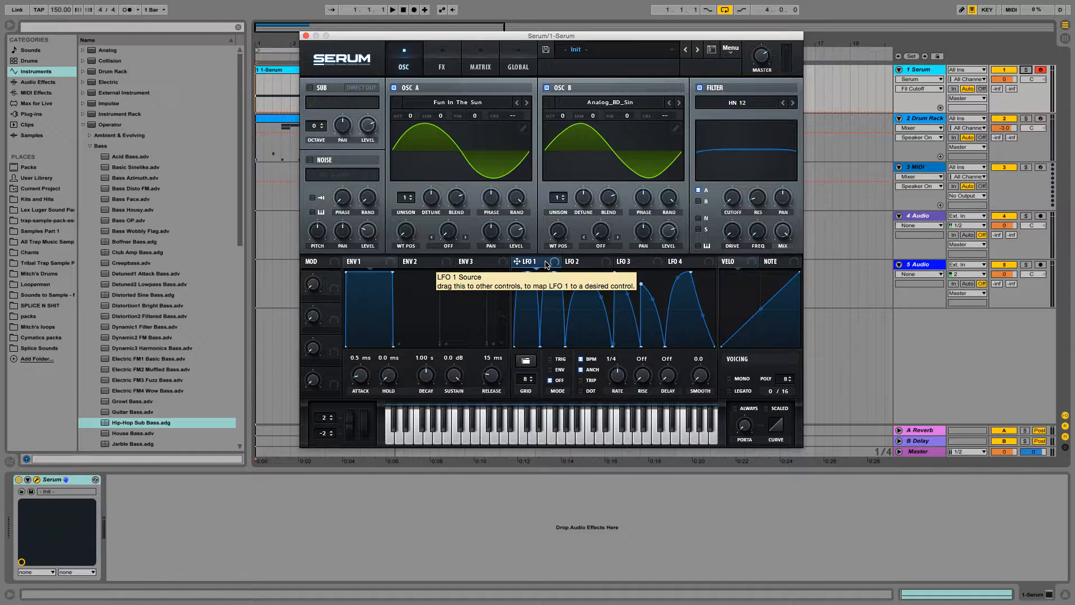
pyautogui.click(601, 248)
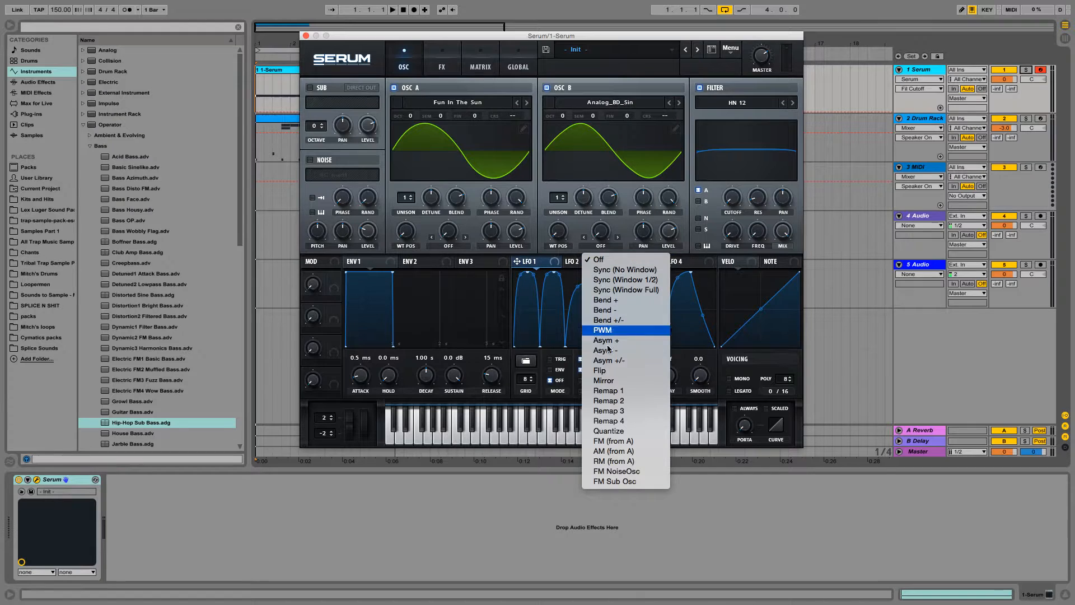
pyautogui.click(613, 440)
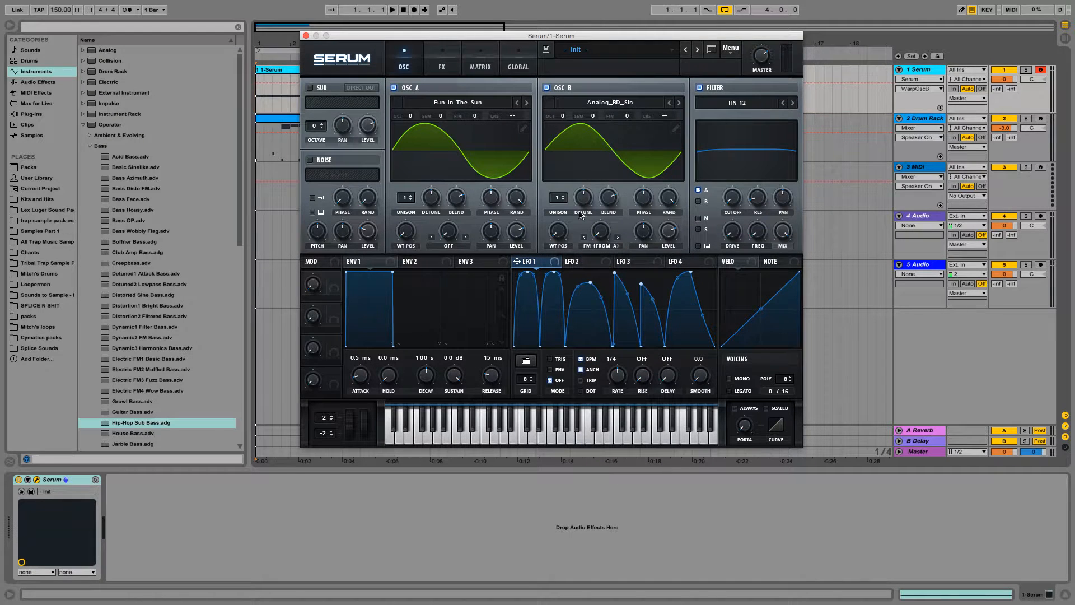
# Lower oscillator A's level and raise its octave to +1, with oscillator B's FM warp amount set to 50%.
pyautogui.click(520, 234)
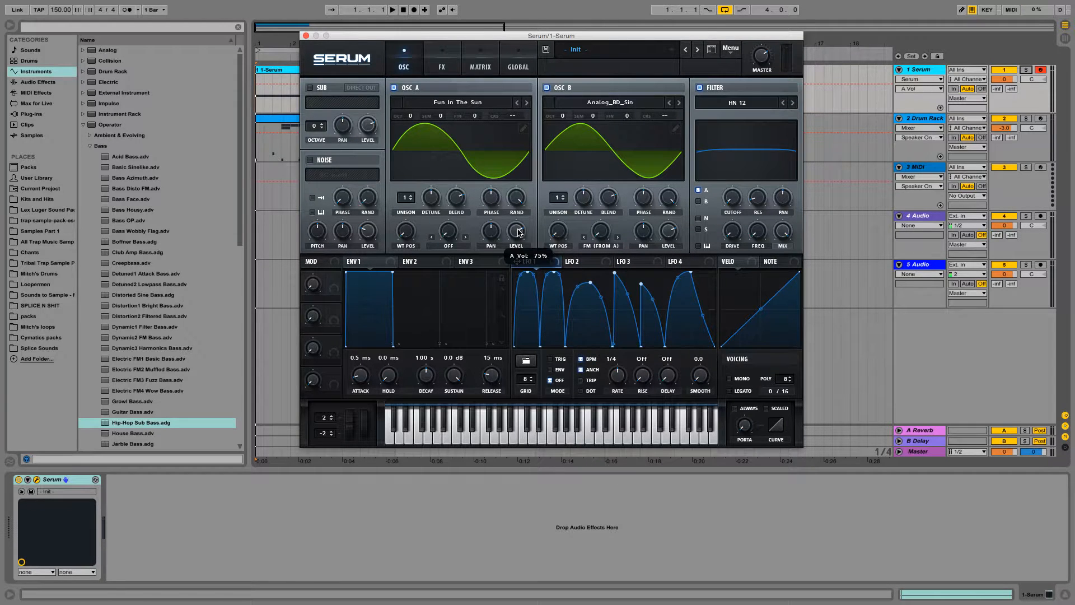
pyautogui.click(603, 230)
pyautogui.moveTo(605, 175); pyautogui.dragTo(605, 171)
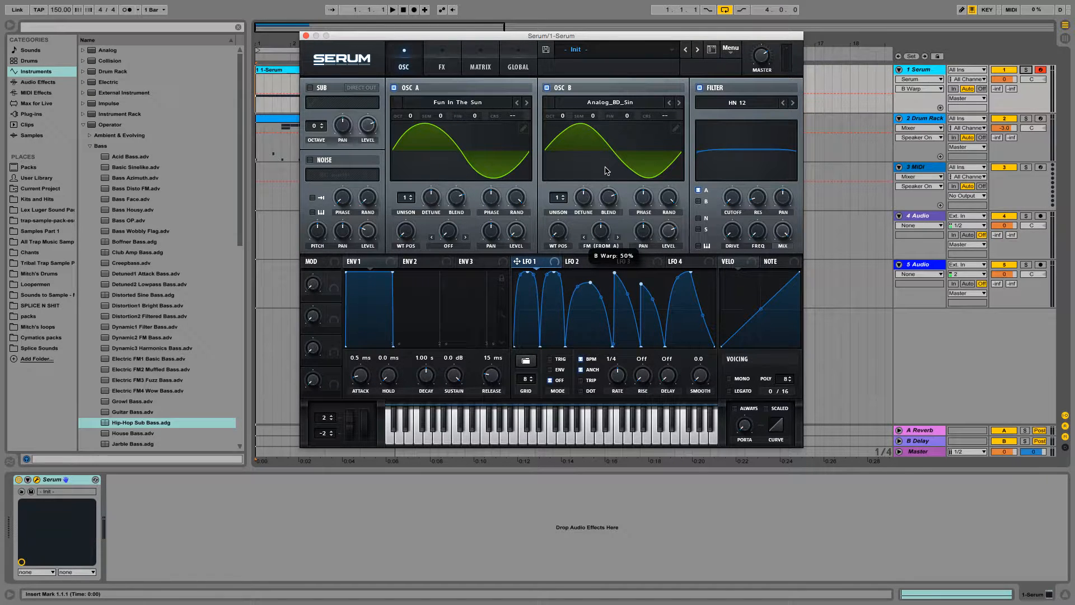
pyautogui.moveTo(412, 116); pyautogui.dragTo(414, 109)
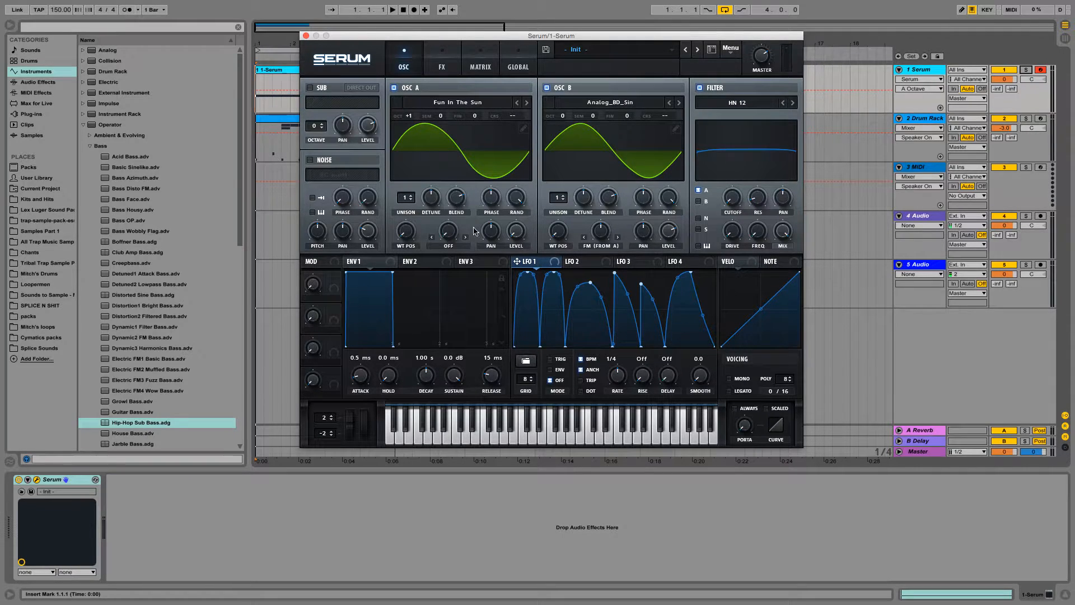
# Assign LFO 1 to modulate oscillator A's wavetable position.
pyautogui.click(598, 262)
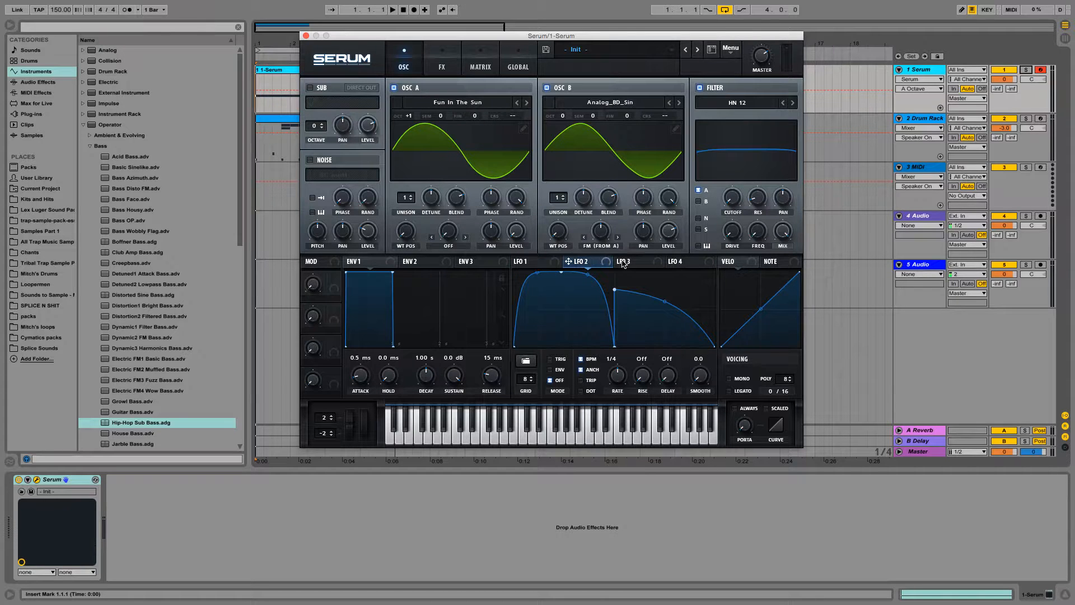
pyautogui.click(624, 263)
pyautogui.click(680, 263)
pyautogui.click(541, 267)
pyautogui.moveTo(529, 263); pyautogui.dragTo(410, 235)
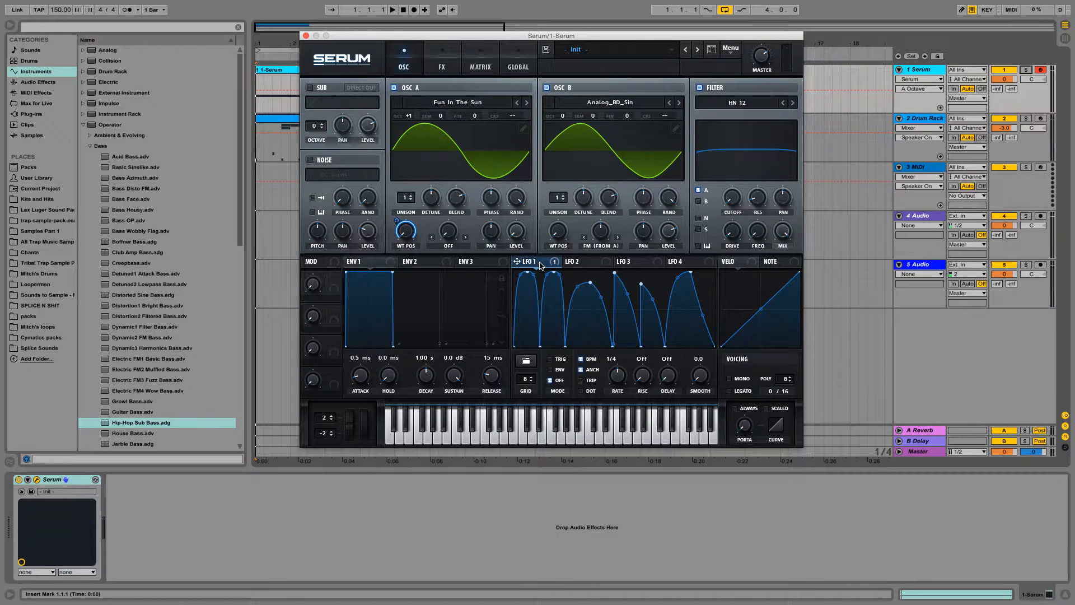
pyautogui.moveTo(544, 259)
pyautogui.moveTo(544, 259); pyautogui.dragTo(754, 203)
pyautogui.rightClick(754, 200)
pyautogui.click(774, 236)
# Assign LFO 1 to modulate the filter cutoff.
pyautogui.moveTo(517, 261); pyautogui.dragTo(722, 215)
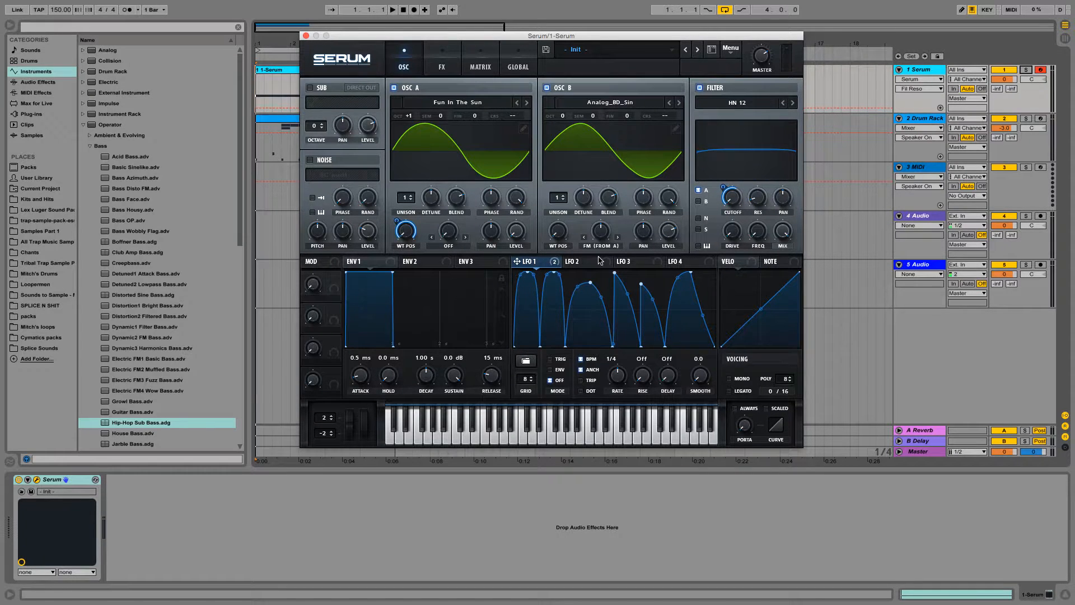
# Set oscillator A's warp mode to Bend - and assign LFO 2 to its warp amount.
pyautogui.click(462, 246)
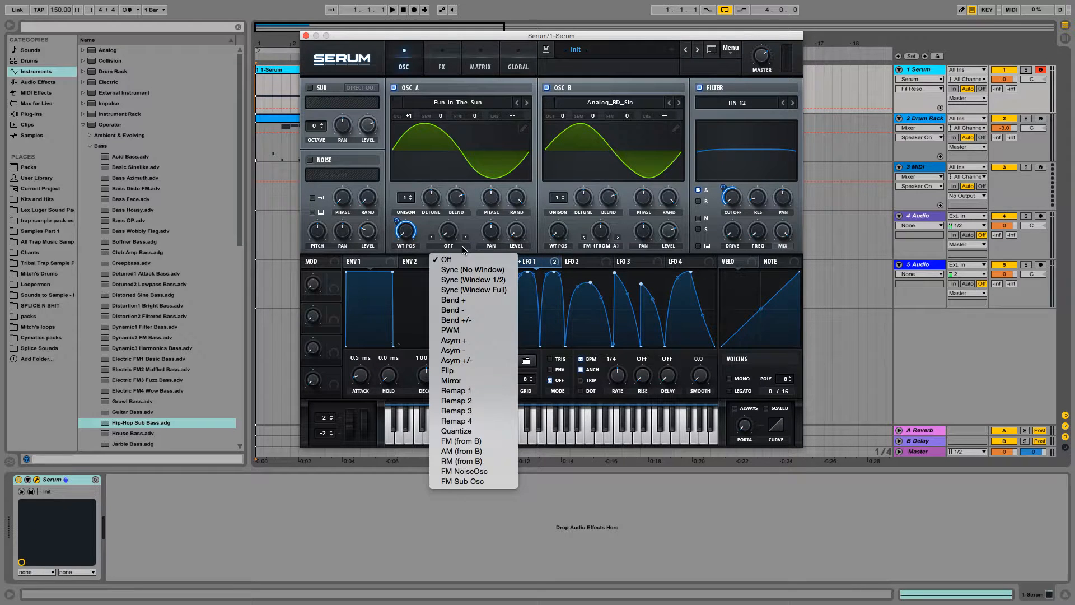
pyautogui.click(464, 310)
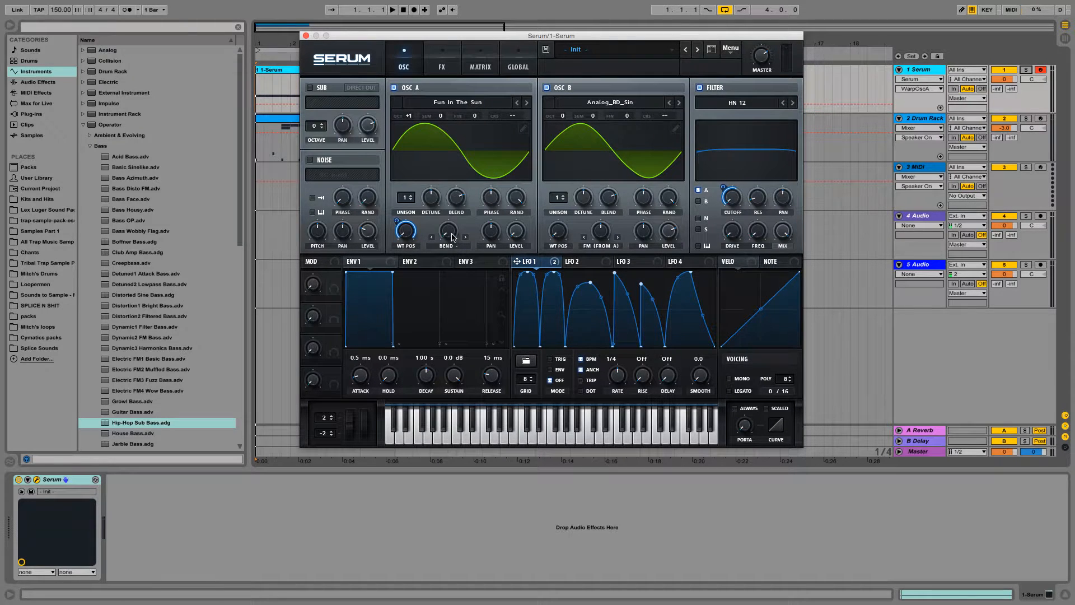
pyautogui.click(579, 263)
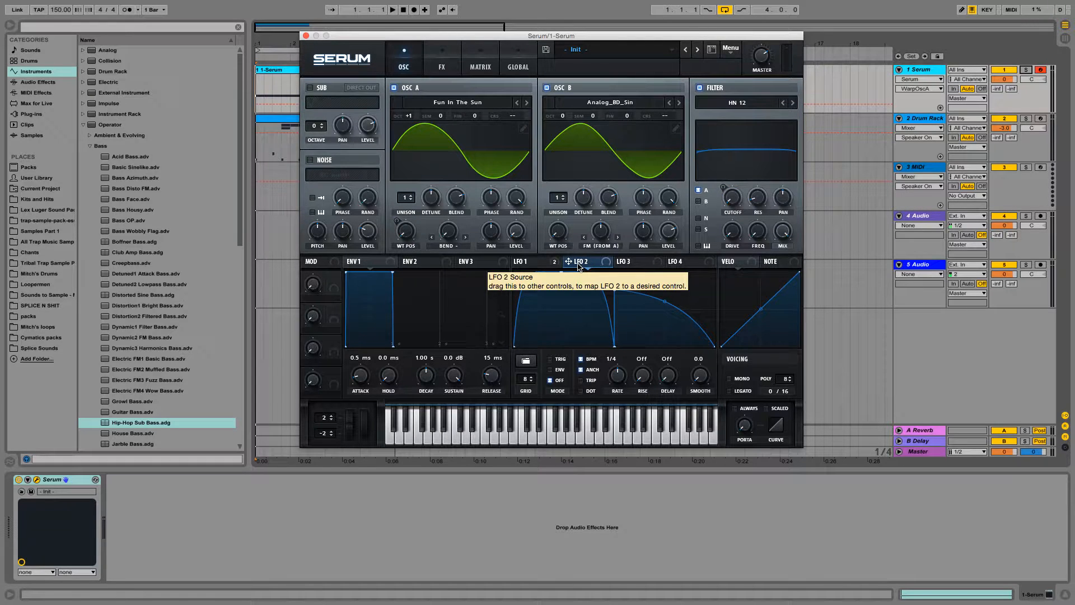
pyautogui.moveTo(578, 266); pyautogui.dragTo(446, 241)
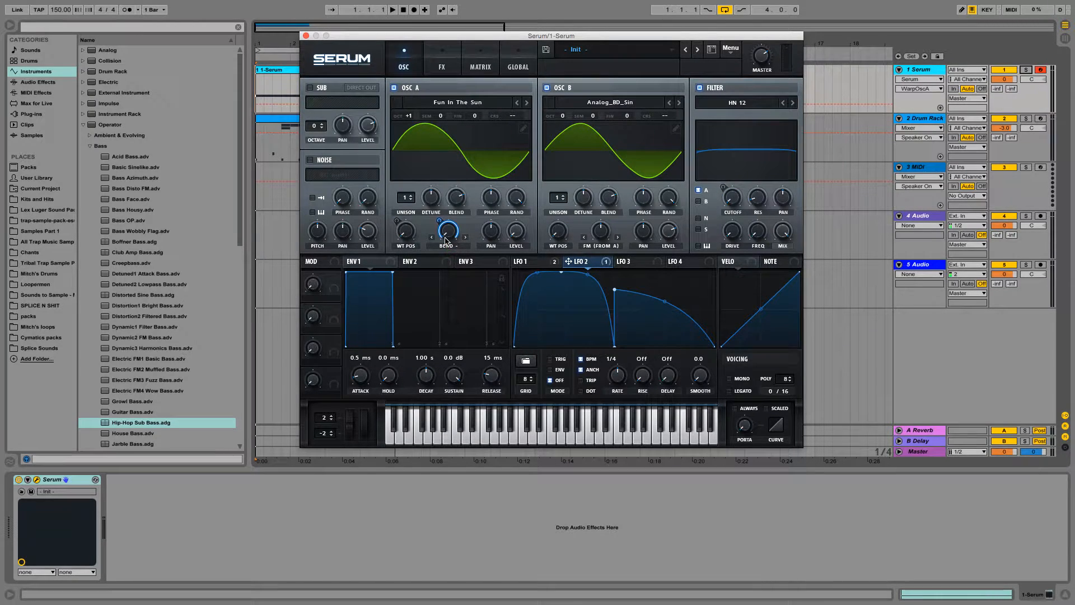
# Switch LFO 1 to envelope mode and set its rate to one bar.
pyautogui.click(539, 261)
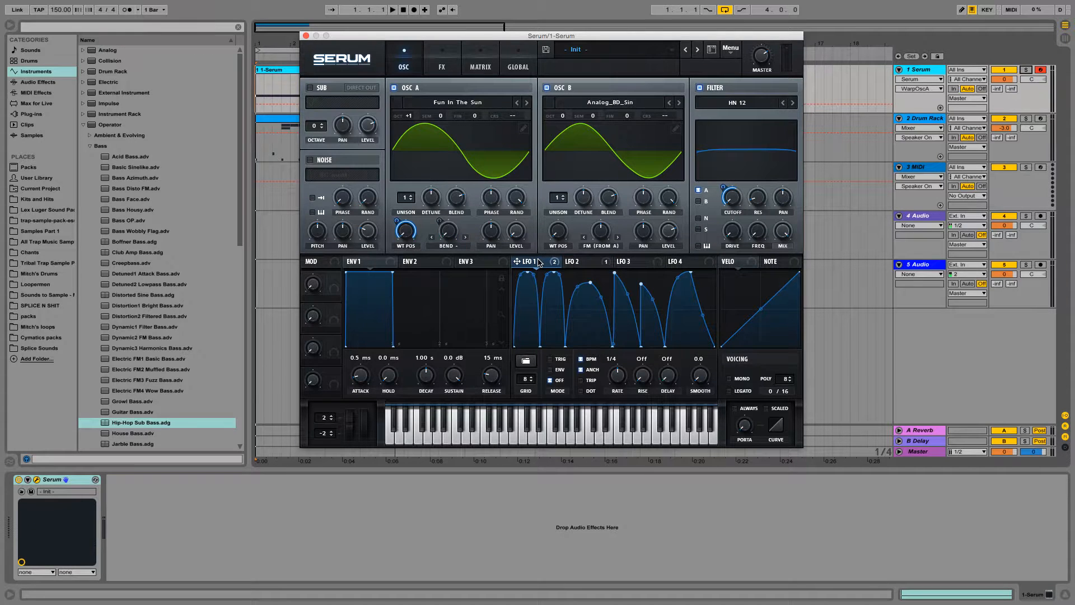
pyautogui.click(550, 369)
pyautogui.click(622, 373)
pyautogui.moveTo(624, 376); pyautogui.dragTo(622, 386)
# Switch LFO 2 to envelope mode and set its rate to 1/2.
pyautogui.click(575, 264)
pyautogui.click(551, 262)
pyautogui.click(584, 261)
pyautogui.click(550, 370)
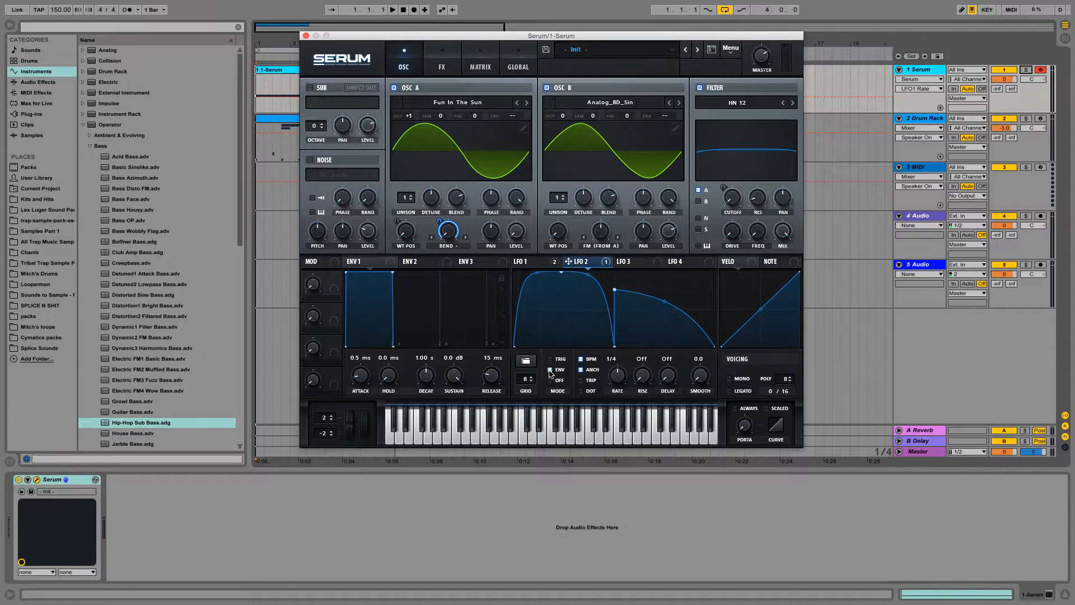
pyautogui.click(618, 377)
# Switch LFO 3 and LFO 4 to envelope mode.
pyautogui.click(620, 261)
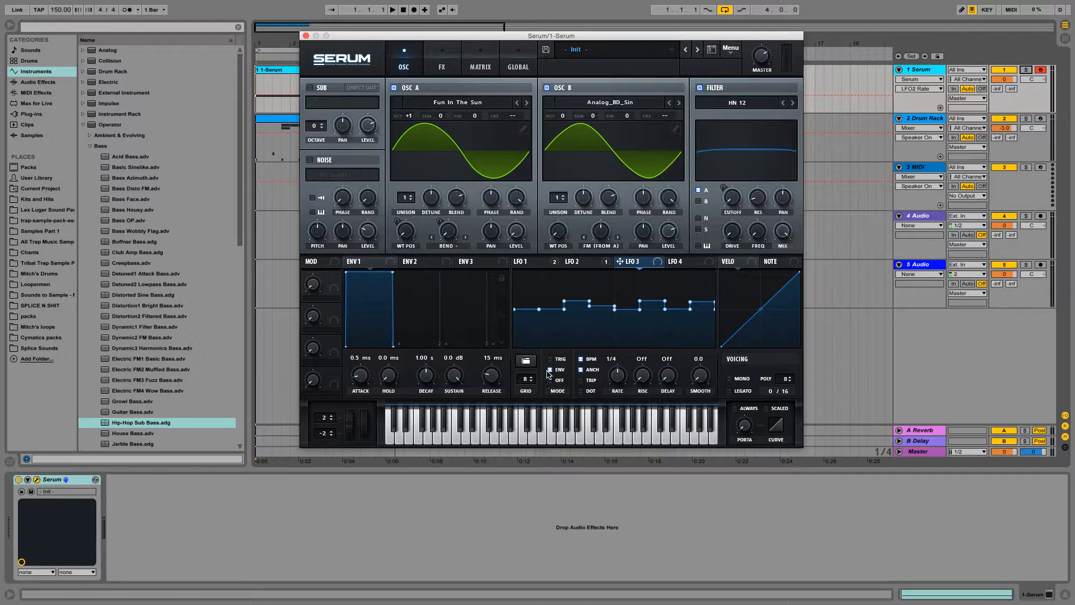
pyautogui.click(684, 261)
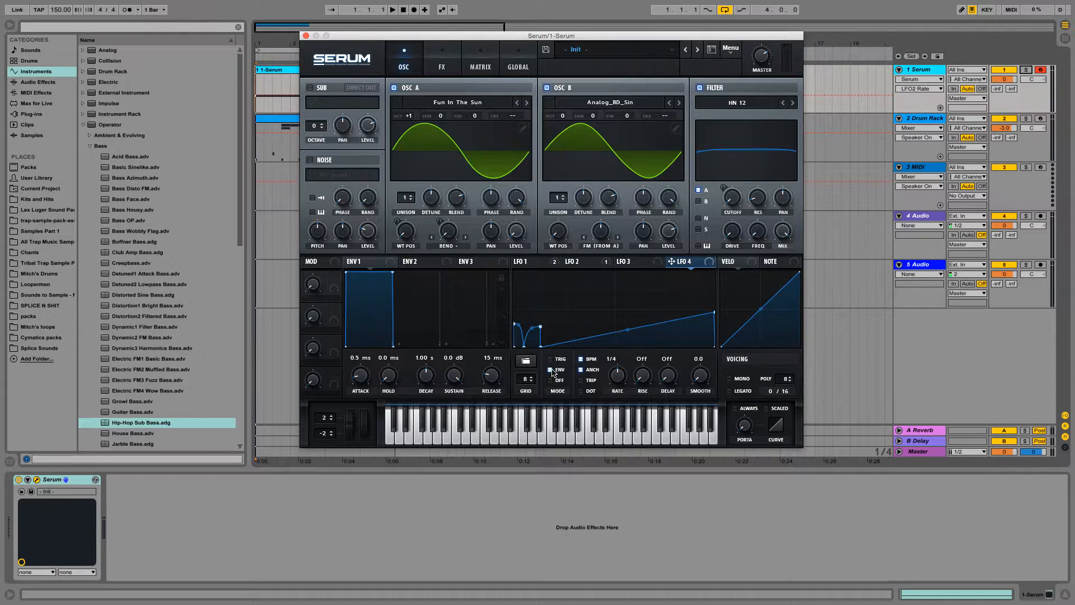
# Assign LFO 2 to the filter resonance with a reduced modulation depth and to the filter's FREQ control.
pyautogui.click(579, 263)
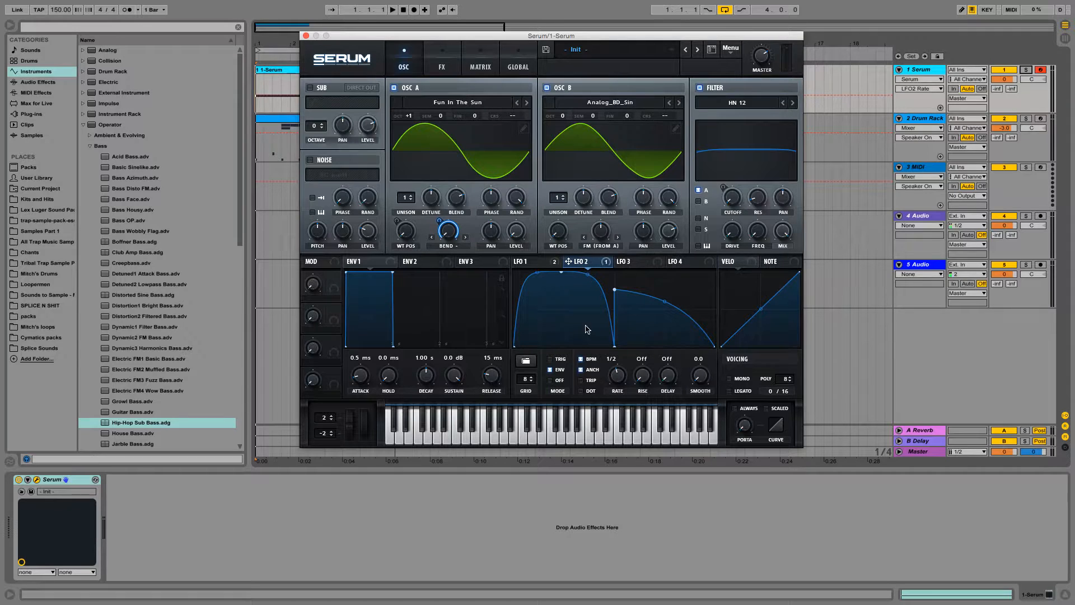
pyautogui.click(550, 267)
pyautogui.click(568, 267)
pyautogui.moveTo(588, 259); pyautogui.dragTo(757, 197)
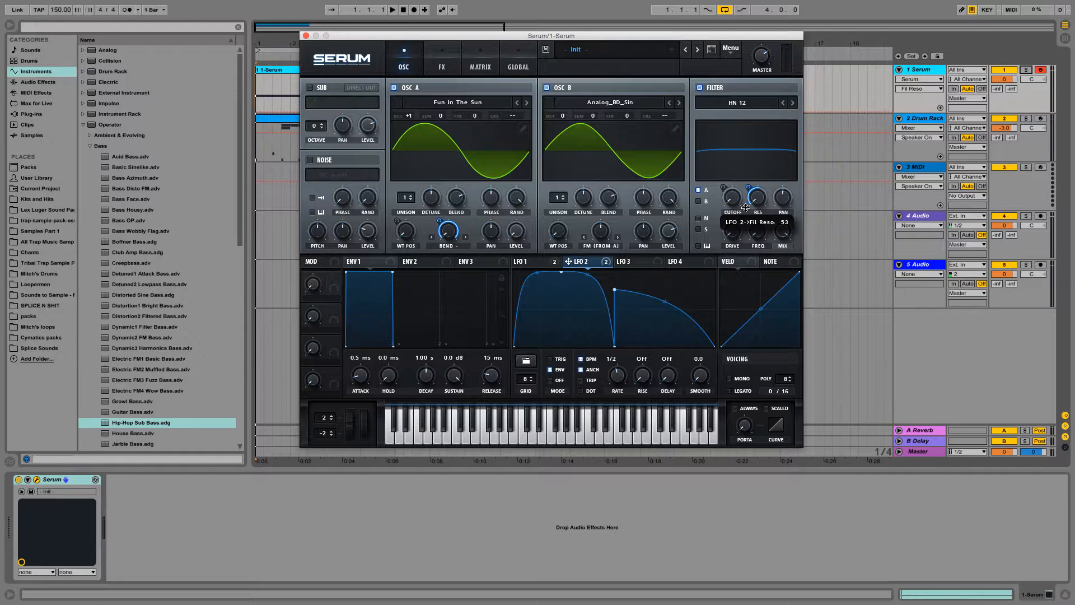
pyautogui.moveTo(743, 212); pyautogui.dragTo(740, 217)
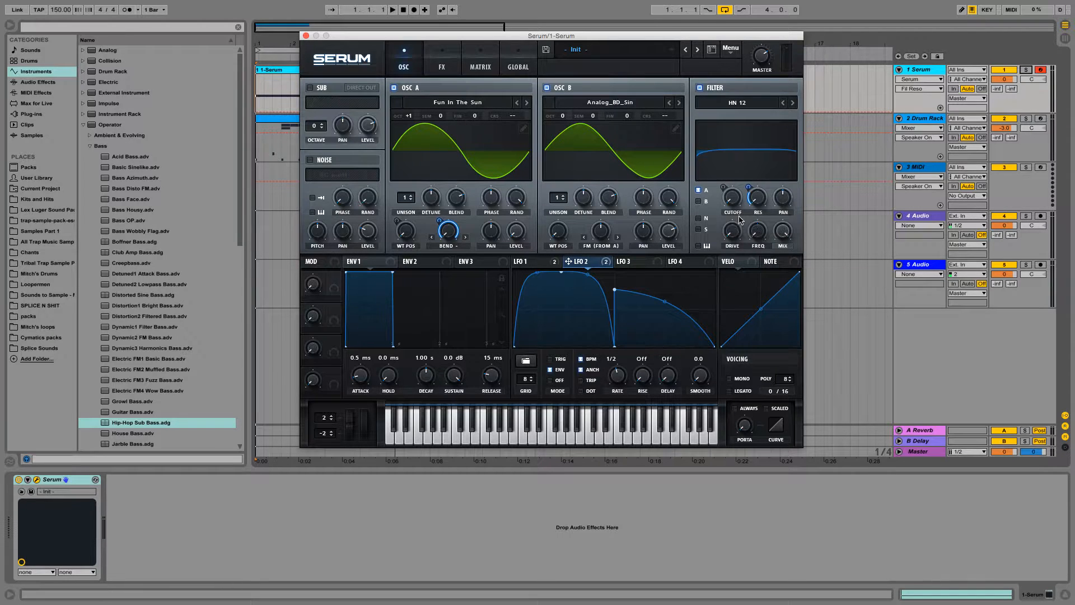
pyautogui.moveTo(749, 189)
pyautogui.moveTo(609, 262); pyautogui.dragTo(745, 253)
# Assign LFO 2 to oscillator B's FM warp amount and raise the filter drive to 23%.
pyautogui.moveTo(581, 268)
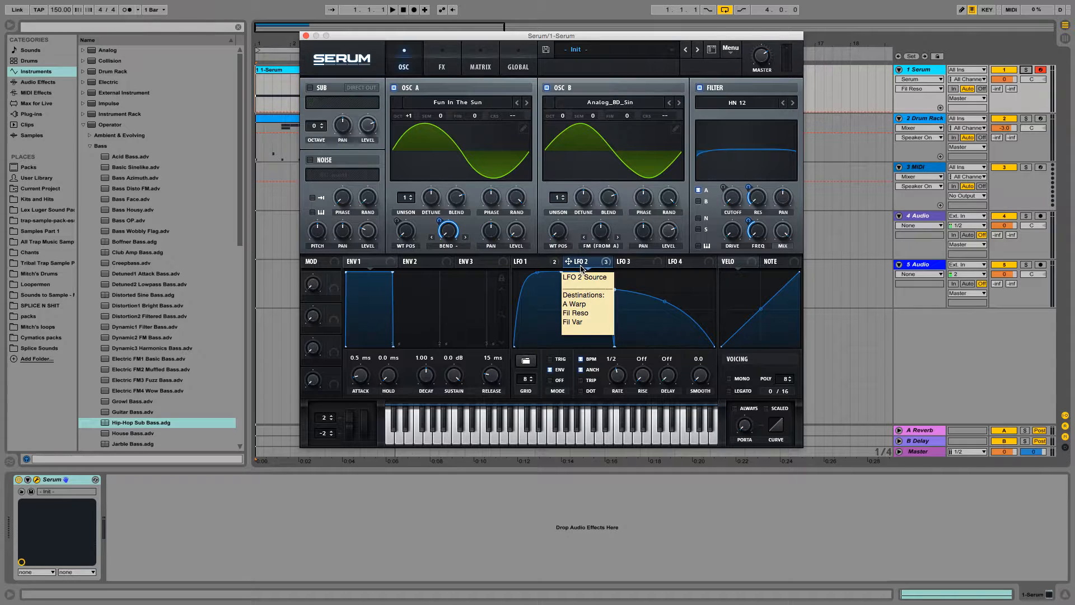
pyautogui.moveTo(577, 264)
pyautogui.mouseDown()
pyautogui.moveTo(592, 245)
pyautogui.moveTo(592, 262)
pyautogui.mouseUp()
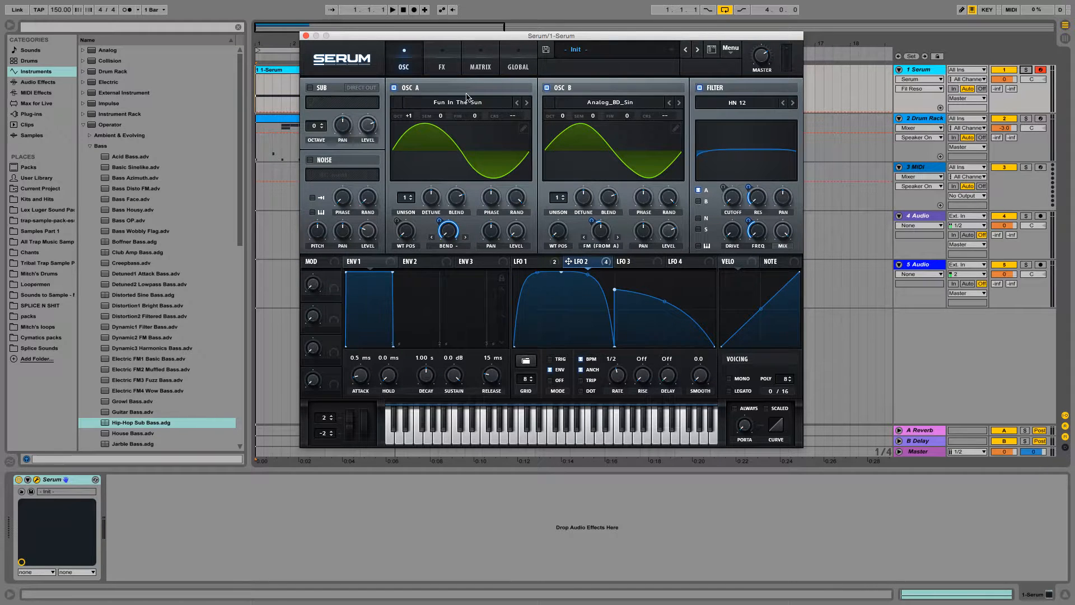
pyautogui.moveTo(737, 235); pyautogui.dragTo(739, 209)
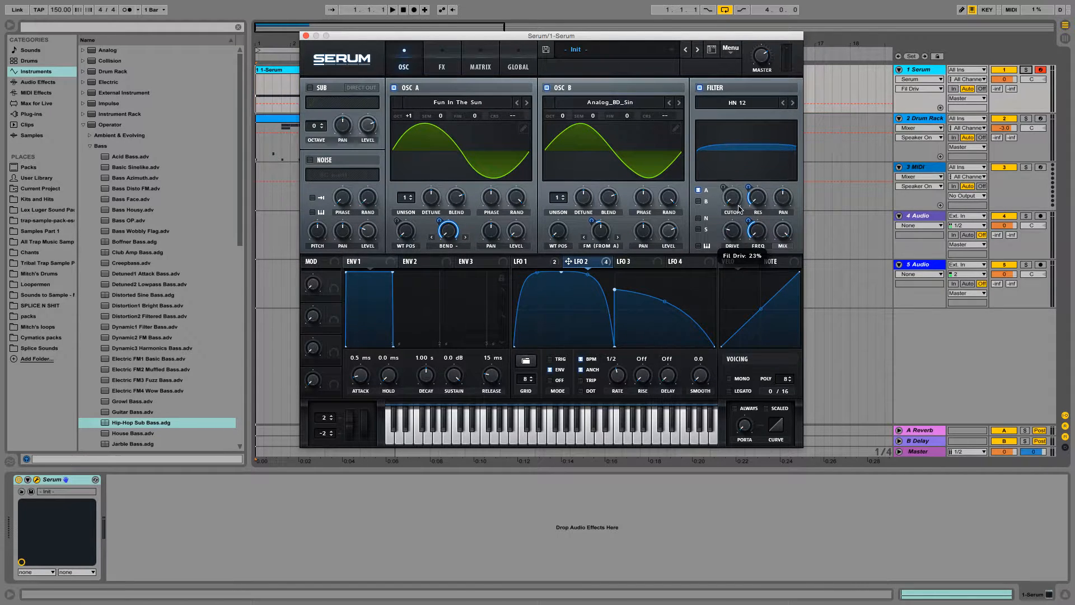
# Enable the Hyper/Dimension effect and set the Dimension mix to 49% and size to 4%.
pyautogui.click(452, 68)
pyautogui.click(313, 90)
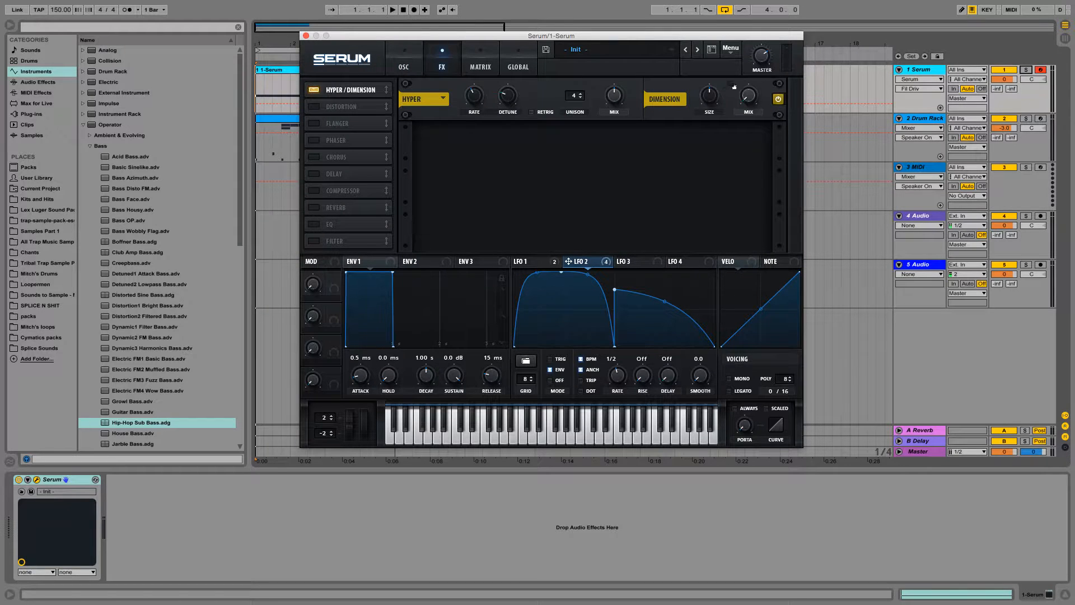
pyautogui.moveTo(709, 94); pyautogui.dragTo(715, 155)
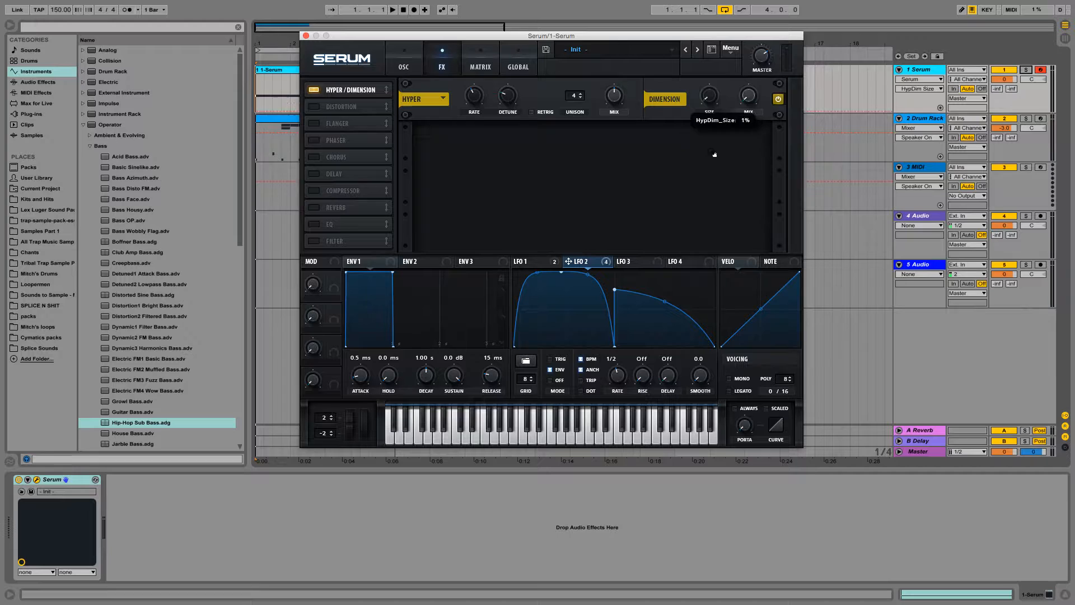
pyautogui.click(749, 97)
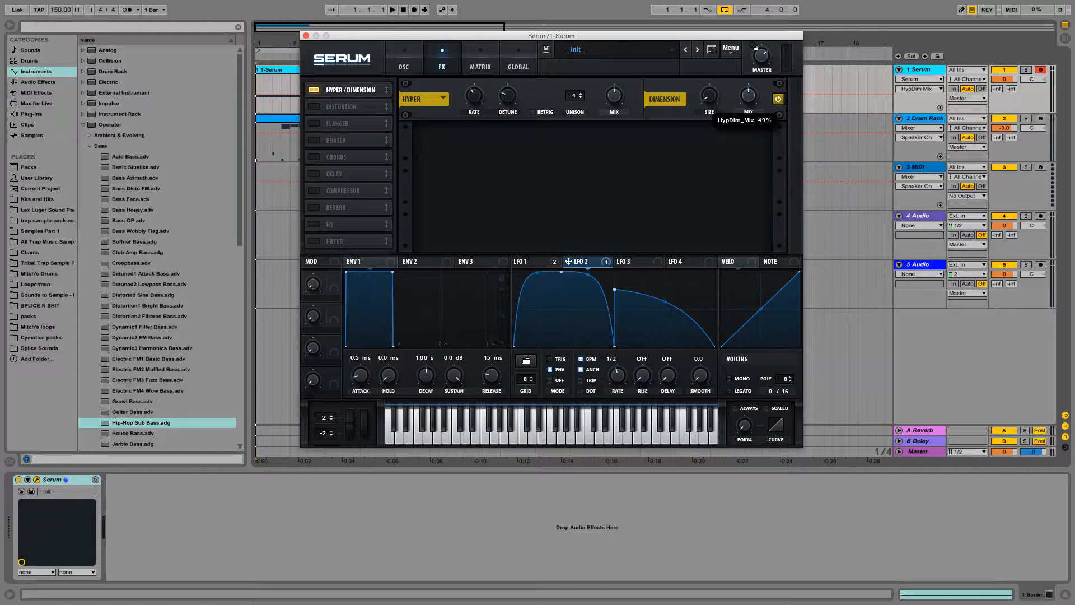
pyautogui.moveTo(706, 105); pyautogui.dragTo(706, 103)
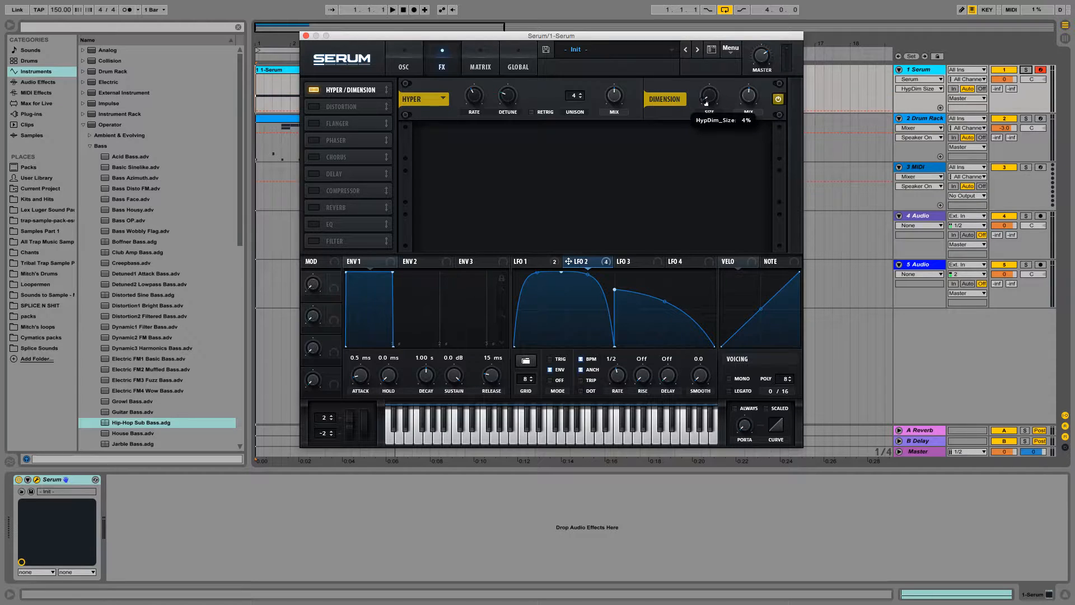
# Enable the Distortion effect in Tube mode and raise its drive.
pyautogui.click(315, 106)
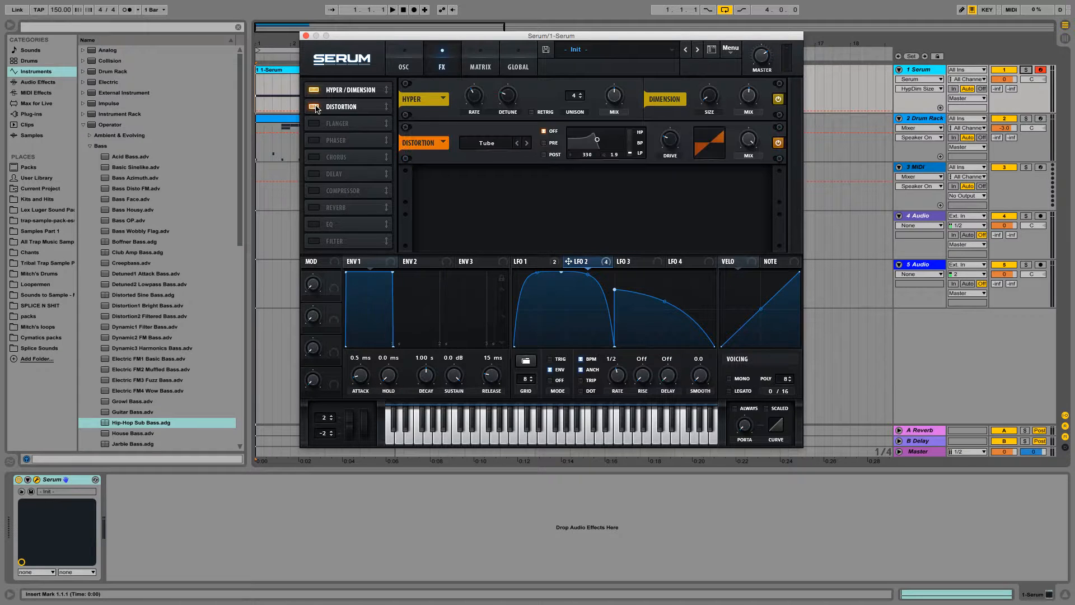
pyautogui.click(672, 147)
pyautogui.moveTo(676, 103); pyautogui.dragTo(682, 98)
# Assign LFO 2 to the Hyper mix and turn its modulation depth negative.
pyautogui.click(547, 265)
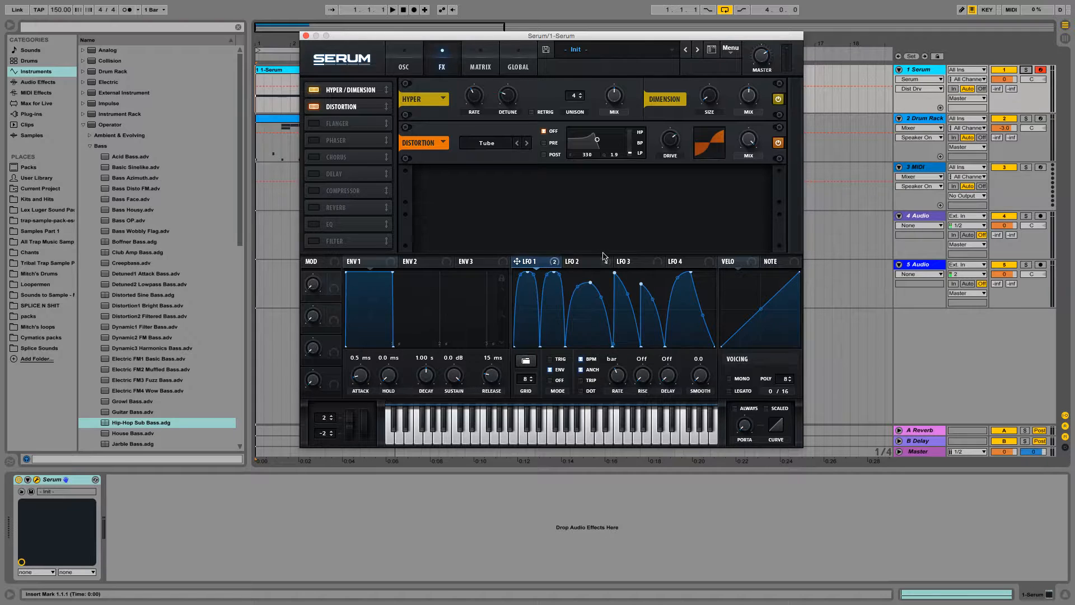
pyautogui.click(580, 263)
pyautogui.moveTo(569, 262); pyautogui.dragTo(607, 104)
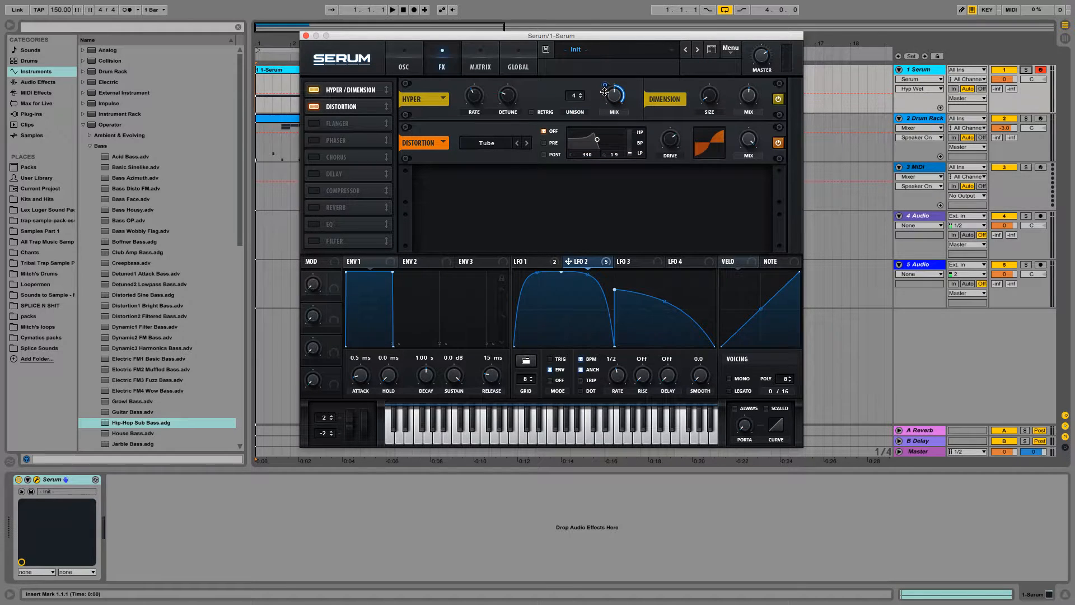
pyautogui.moveTo(604, 91); pyautogui.dragTo(595, 213)
# Set LFO 1's loopback point at the peak in the middle of its shape.
pyautogui.click(554, 262)
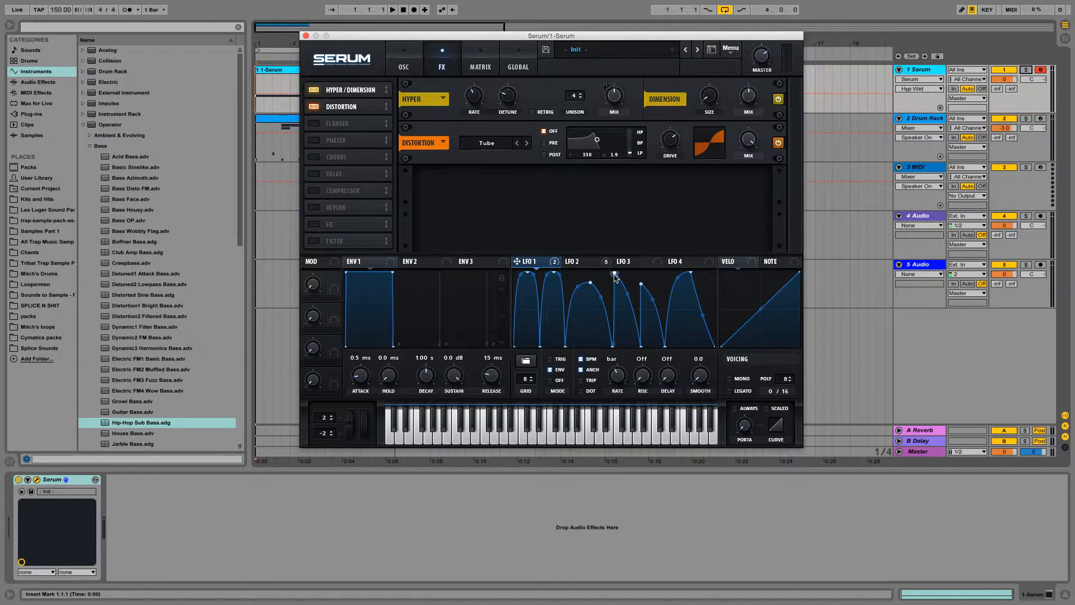
pyautogui.moveTo(614, 274); pyautogui.dragTo(615, 271)
pyautogui.rightClick(614, 271)
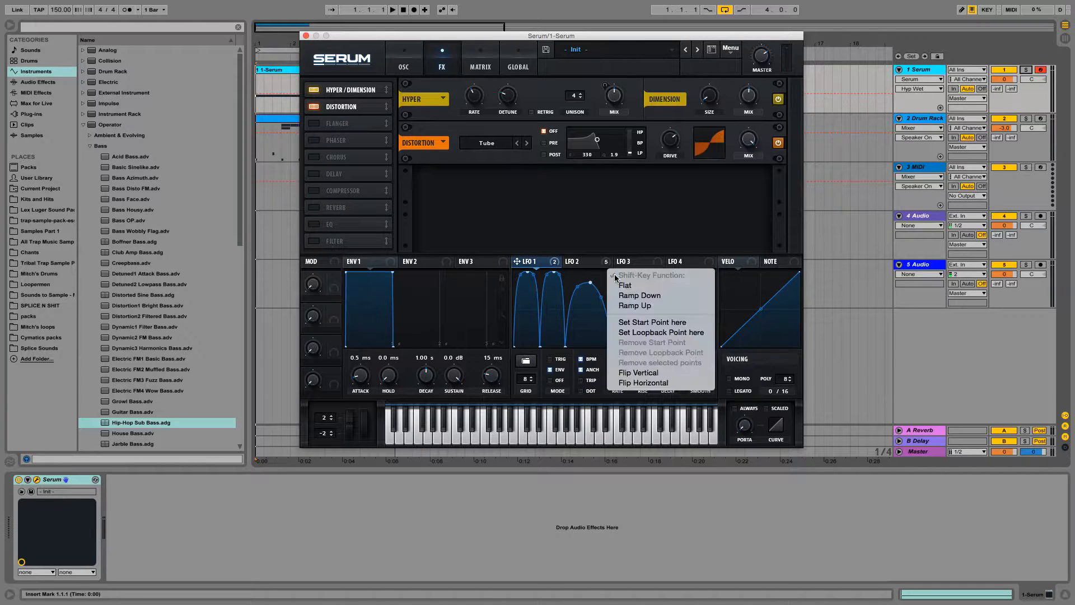
pyautogui.click(642, 332)
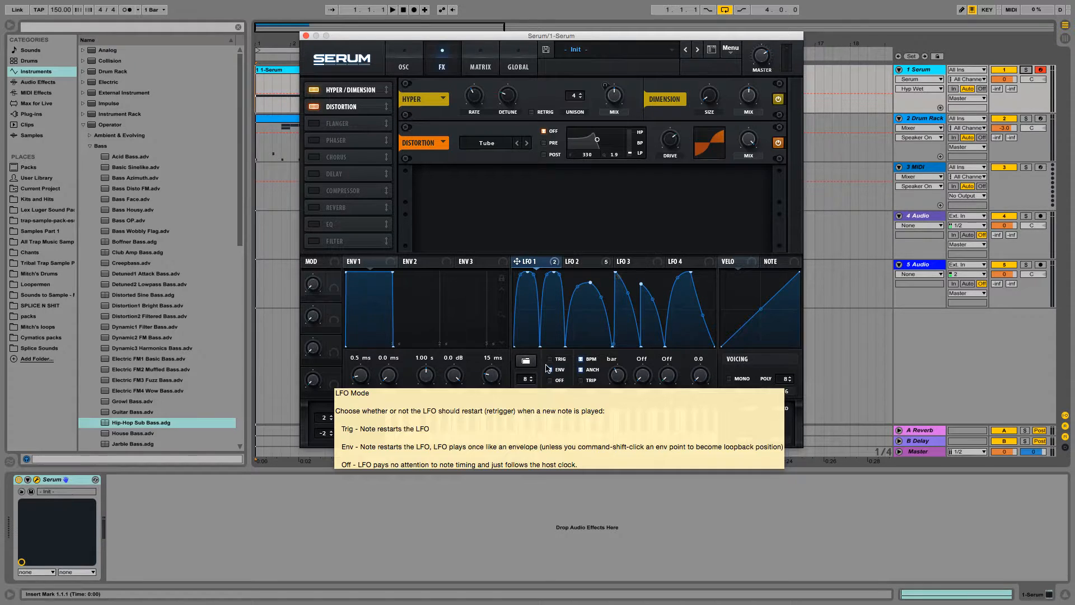
# Enable the Phaser, turn its rate fully down, set its depth to 0% and lower its frequency.
pyautogui.click(314, 140)
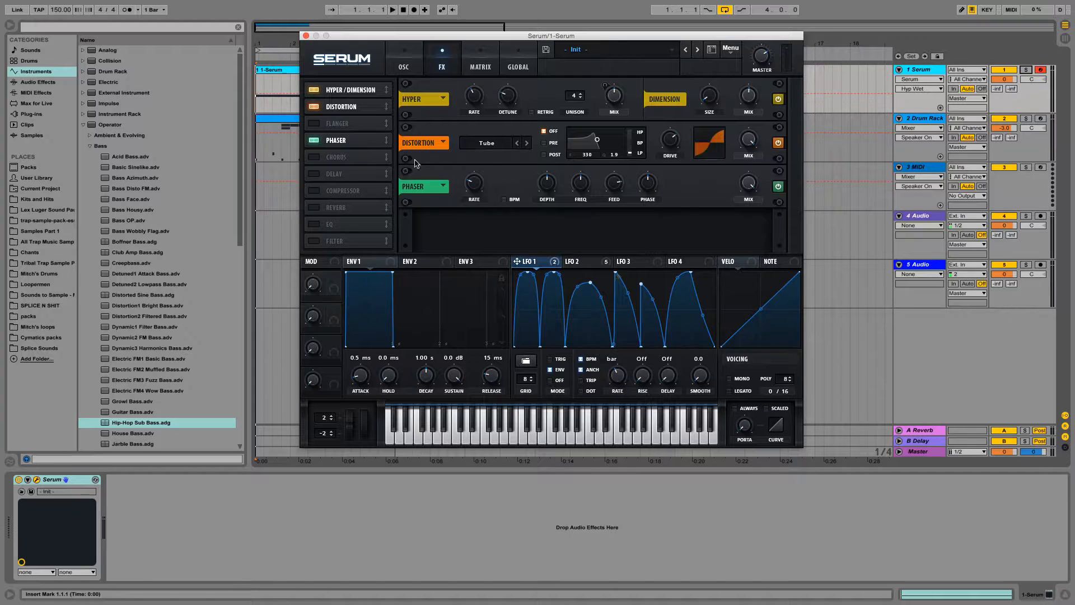
pyautogui.moveTo(475, 183); pyautogui.dragTo(477, 336)
pyautogui.moveTo(546, 186); pyautogui.dragTo(546, 301)
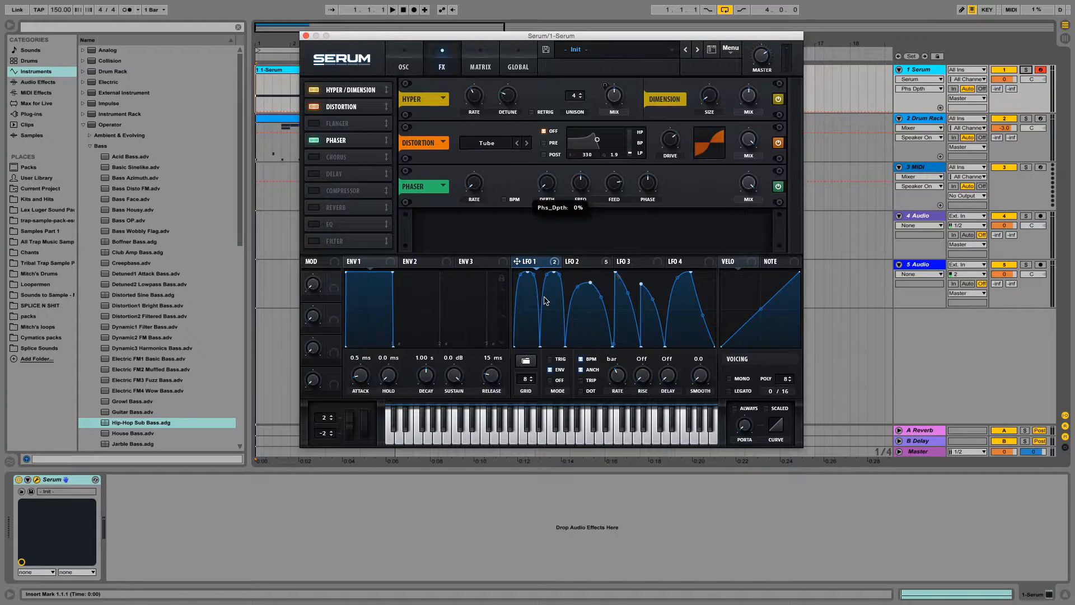
pyautogui.click(579, 187)
pyautogui.moveTo(580, 187); pyautogui.dragTo(578, 220)
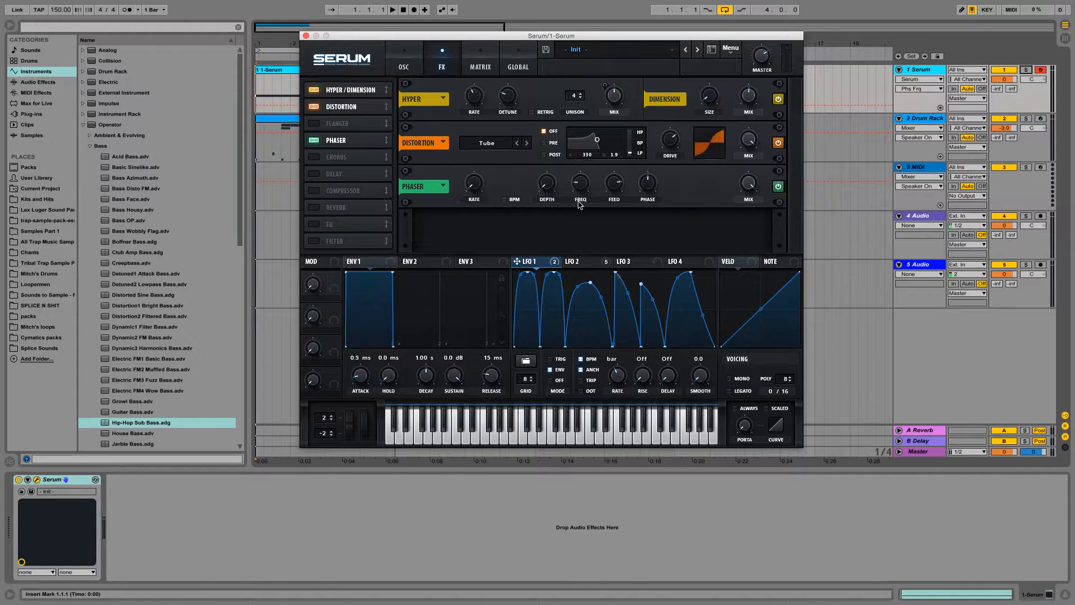
# Assign LFO 2 to the phaser's frequency and adjust the modulation's direction and depth.
pyautogui.click(581, 263)
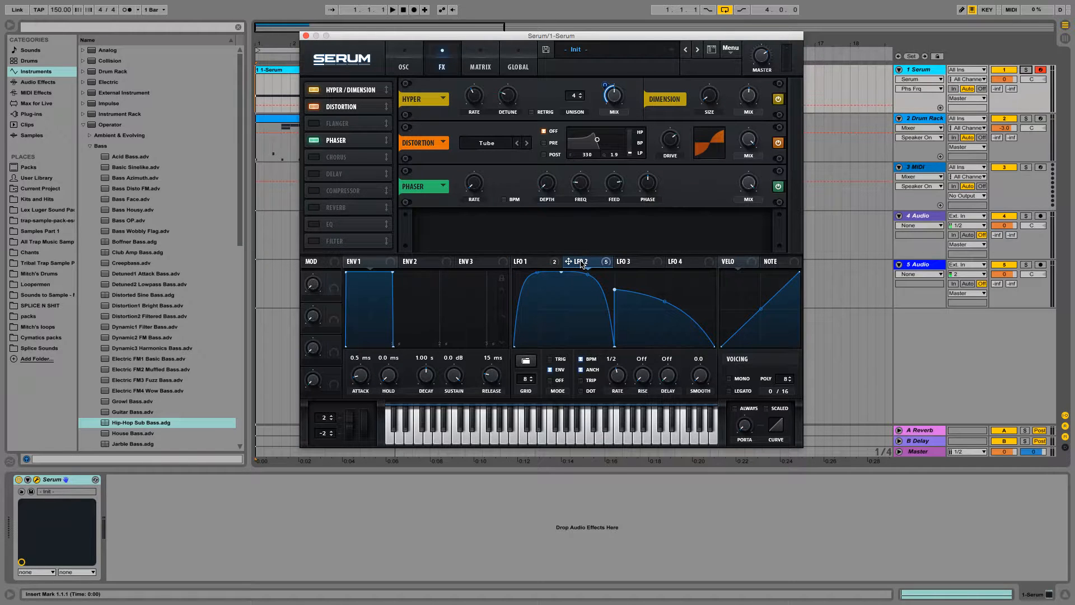
pyautogui.moveTo(581, 264); pyautogui.dragTo(577, 187)
pyautogui.keyDown('alt'); pyautogui.keyDown('shift'); pyautogui.click(576, 187); pyautogui.keyUp('shift'); pyautogui.keyUp('alt')
pyautogui.moveTo(572, 175)
pyautogui.moveTo(572, 174); pyautogui.dragTo(587, 228)
# Play the bass clip repeatedly to audition the sound while fine-tuning the phaser's frequency.
pyautogui.press('space')
pyautogui.press('space')
pyautogui.press('space')
pyautogui.moveTo(584, 184); pyautogui.dragTo(581, 187)
pyautogui.press('space')
pyautogui.press('space')
pyautogui.press('space')
pyautogui.press('space')
pyautogui.press('space')
pyautogui.press('space')
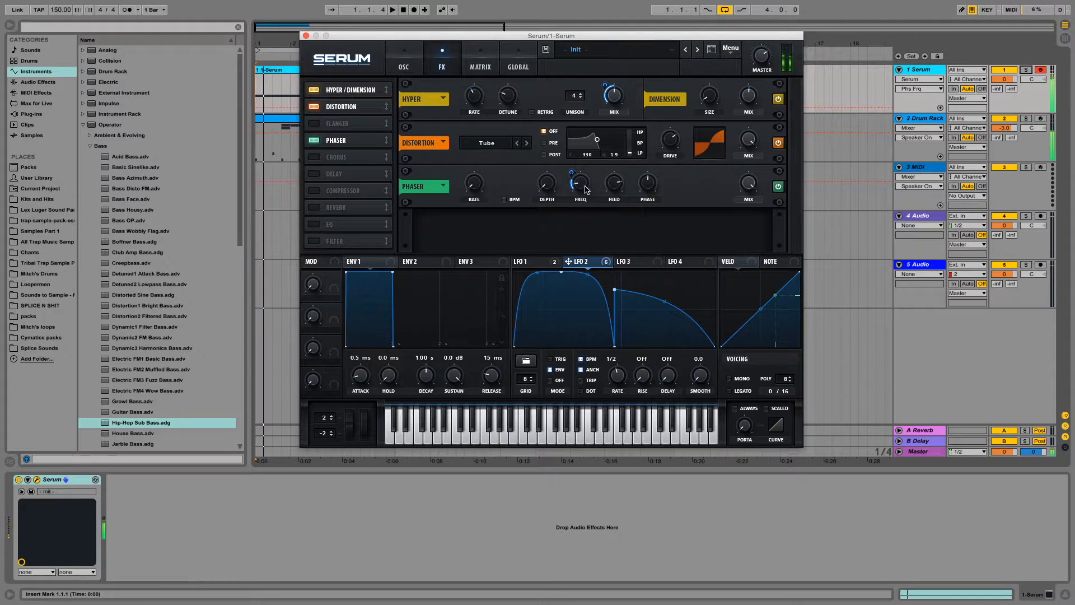
# Fine-tune LFO 1's modulation amount on the filter cutoff and play the bass clip to audition it.
pyautogui.click(405, 53)
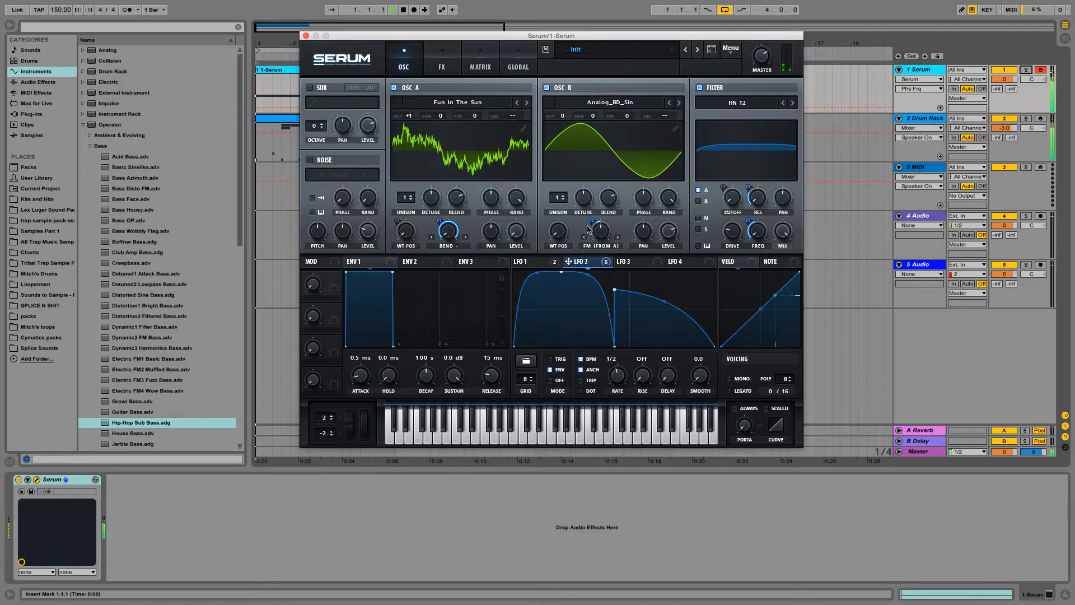
pyautogui.click(529, 261)
pyautogui.moveTo(724, 192); pyautogui.dragTo(723, 194)
pyautogui.press('space')
pyautogui.press('space')
pyautogui.press('space')
pyautogui.press('space')
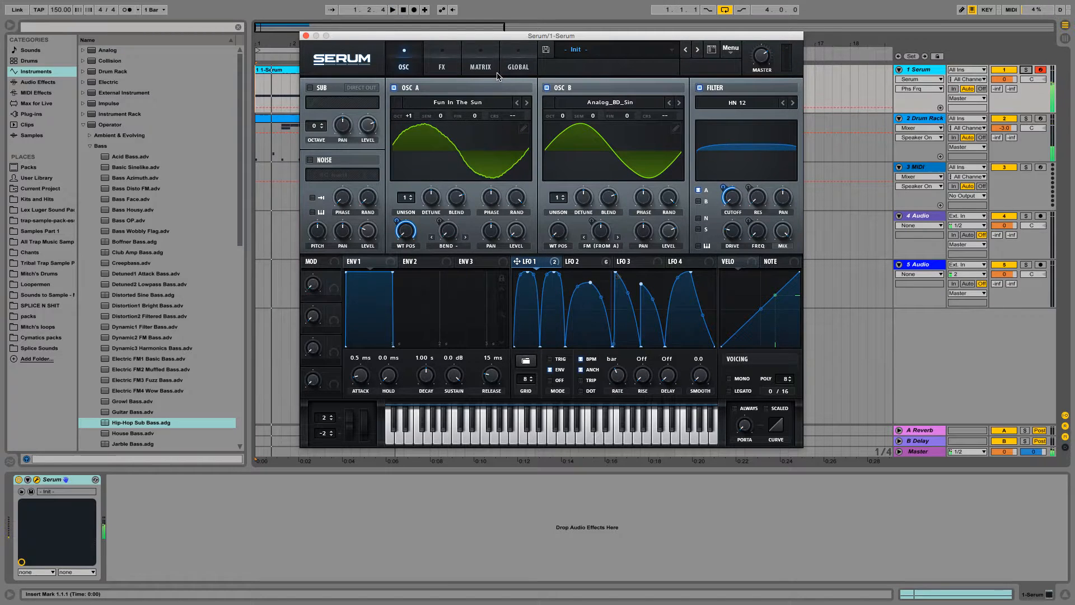
pyautogui.press('space')
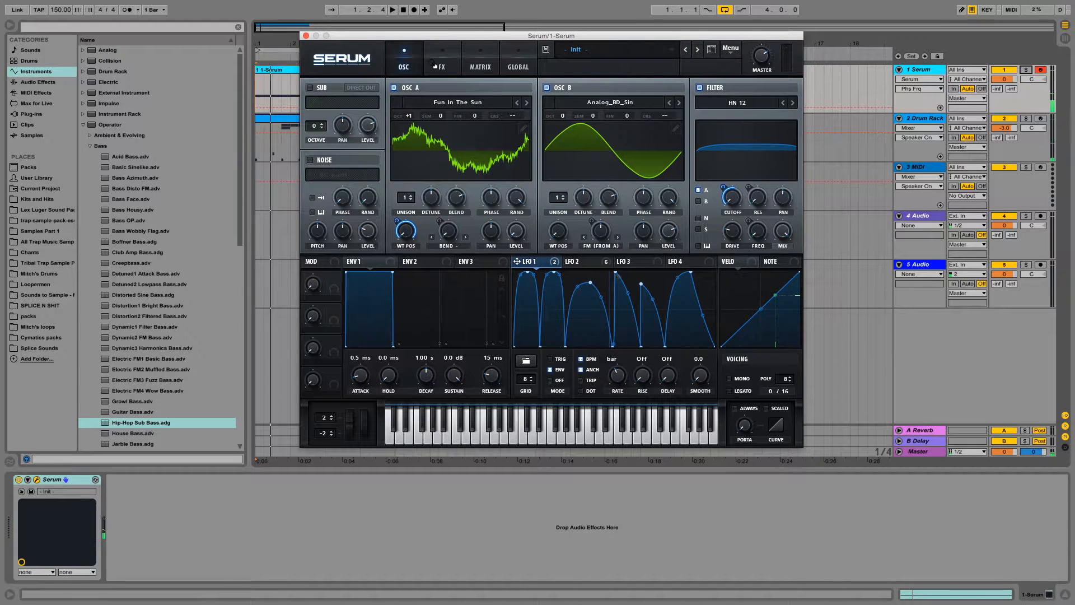
# Adjust the phaser's feedback and play the bass clip to hear the change.
pyautogui.click(435, 66)
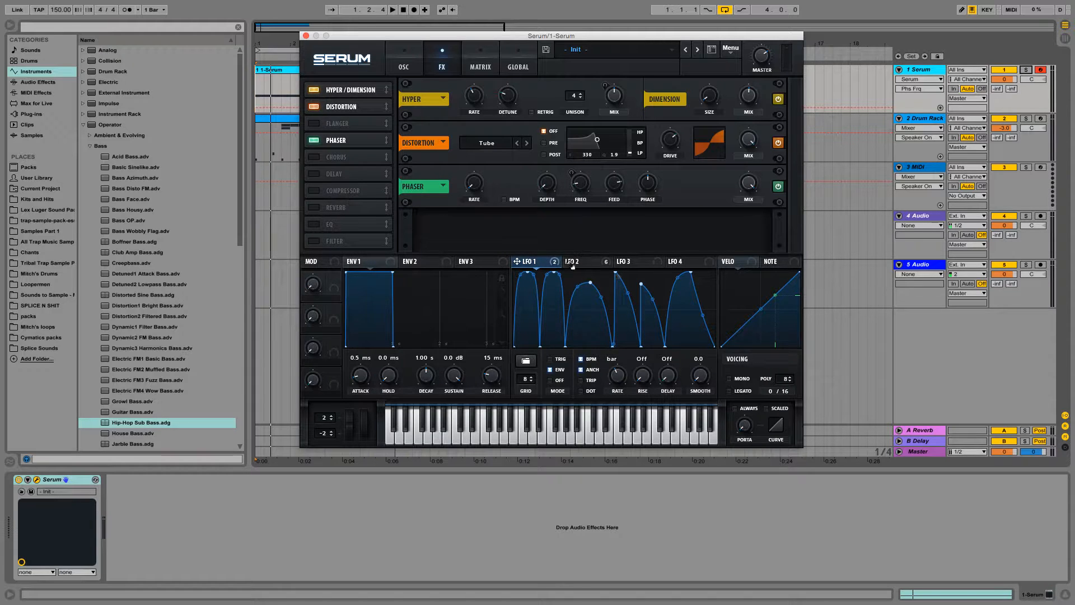
pyautogui.moveTo(575, 262)
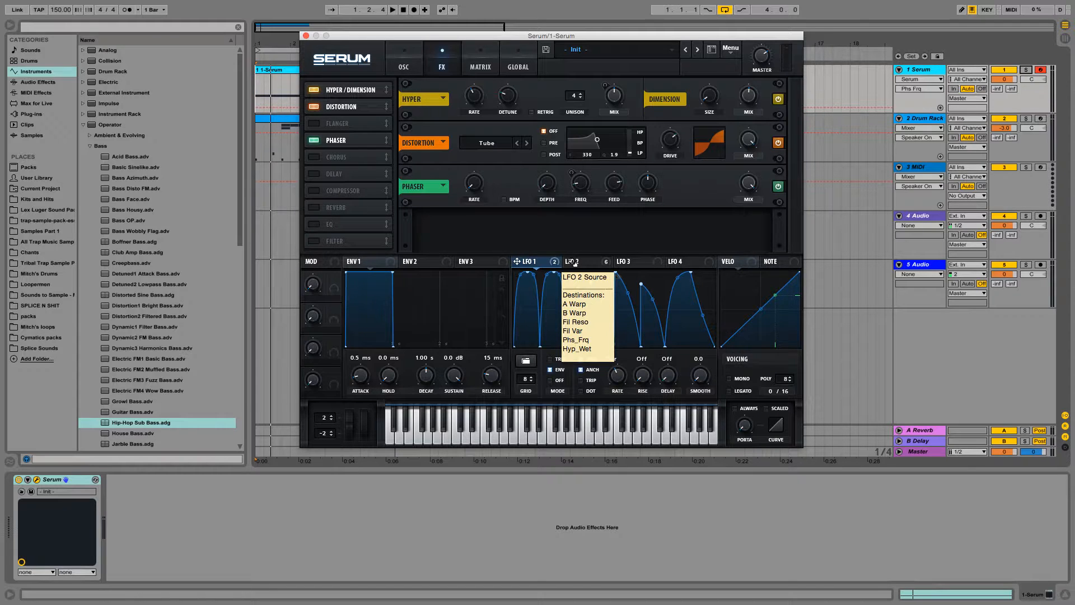
pyautogui.moveTo(574, 262); pyautogui.dragTo(614, 183)
pyautogui.press('space')
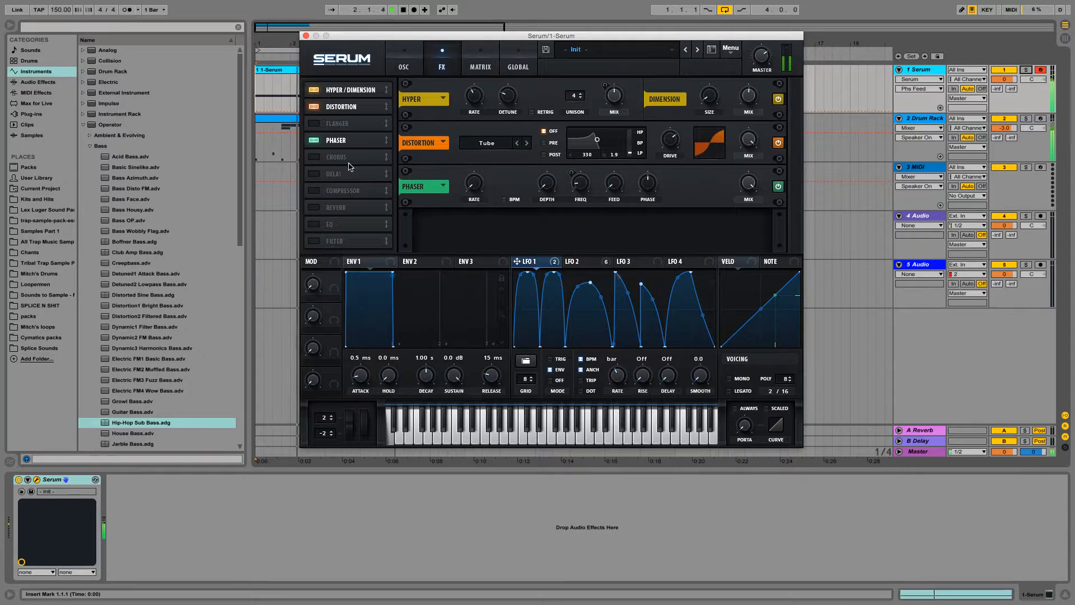
# Enable the Flanger, turn its rate fully down, and adjust its depth and stereo phase.
pyautogui.click(314, 123)
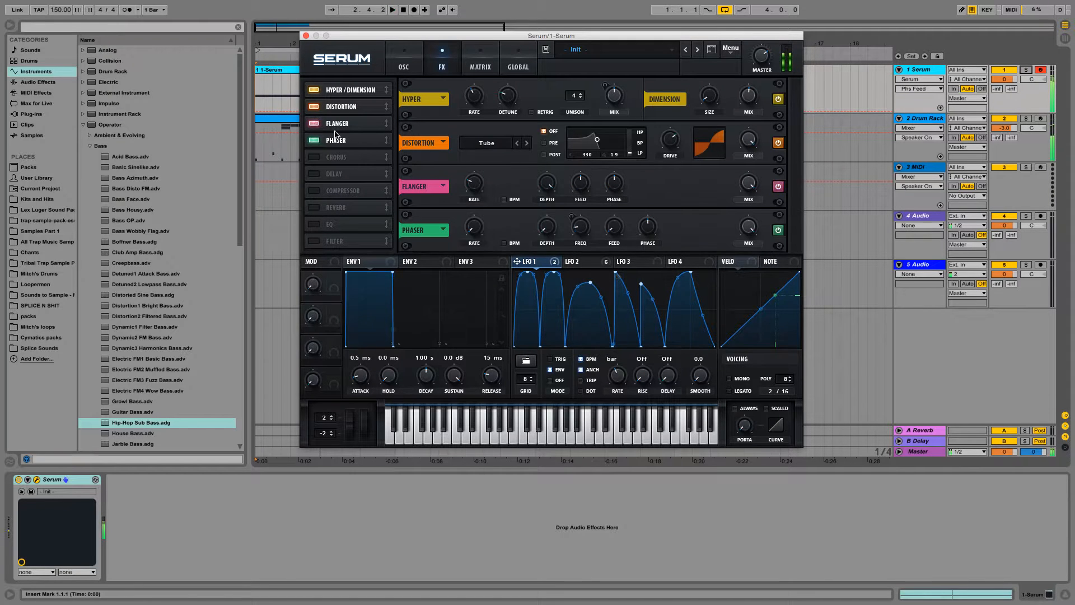
pyautogui.click(474, 184)
pyautogui.click(550, 190)
pyautogui.moveTo(550, 190); pyautogui.dragTo(553, 230)
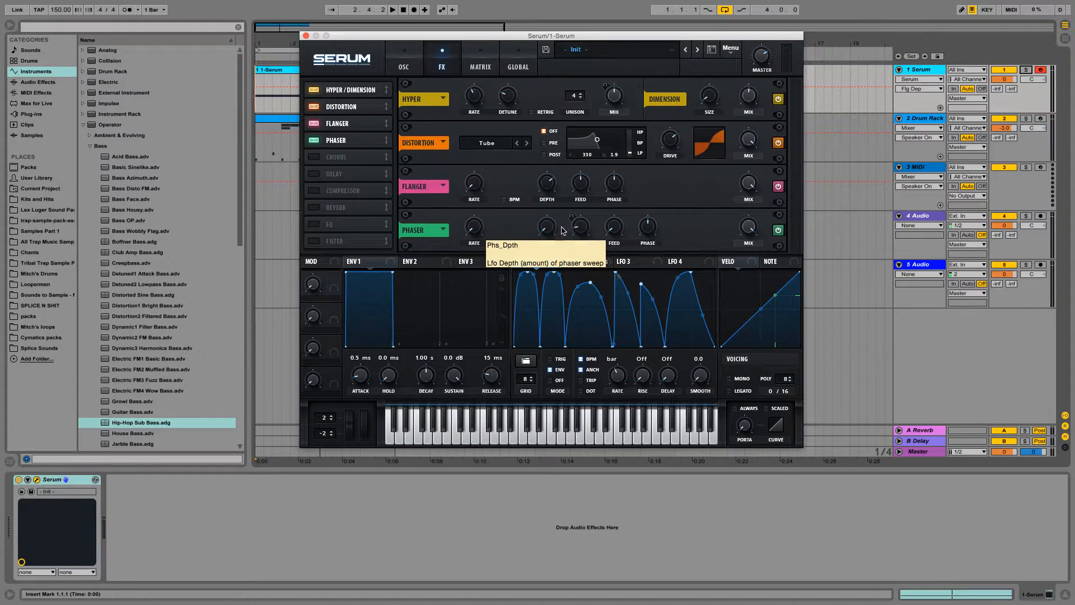
pyautogui.click(615, 191)
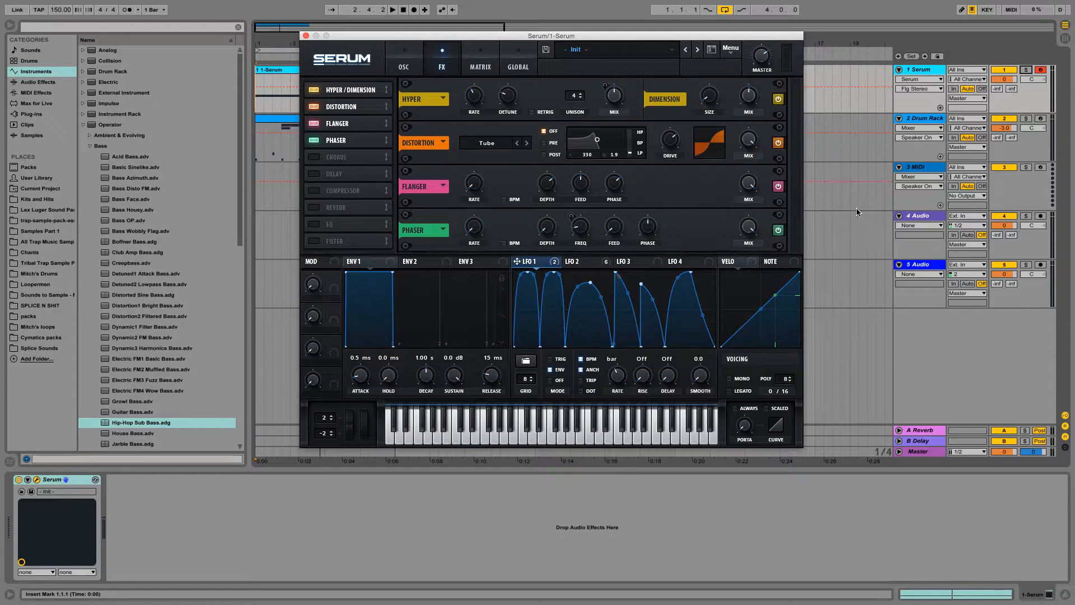
# Lower the flanger's mix and assign LFO 2 to modulate it.
pyautogui.moveTo(754, 182); pyautogui.dragTo(756, 207)
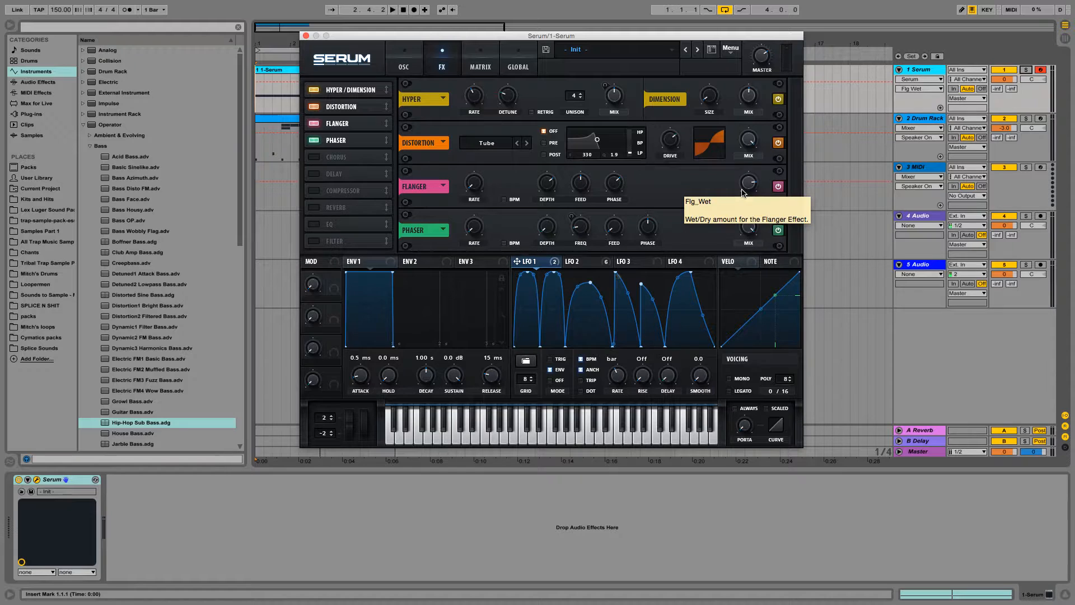
pyautogui.moveTo(750, 190); pyautogui.dragTo(752, 200)
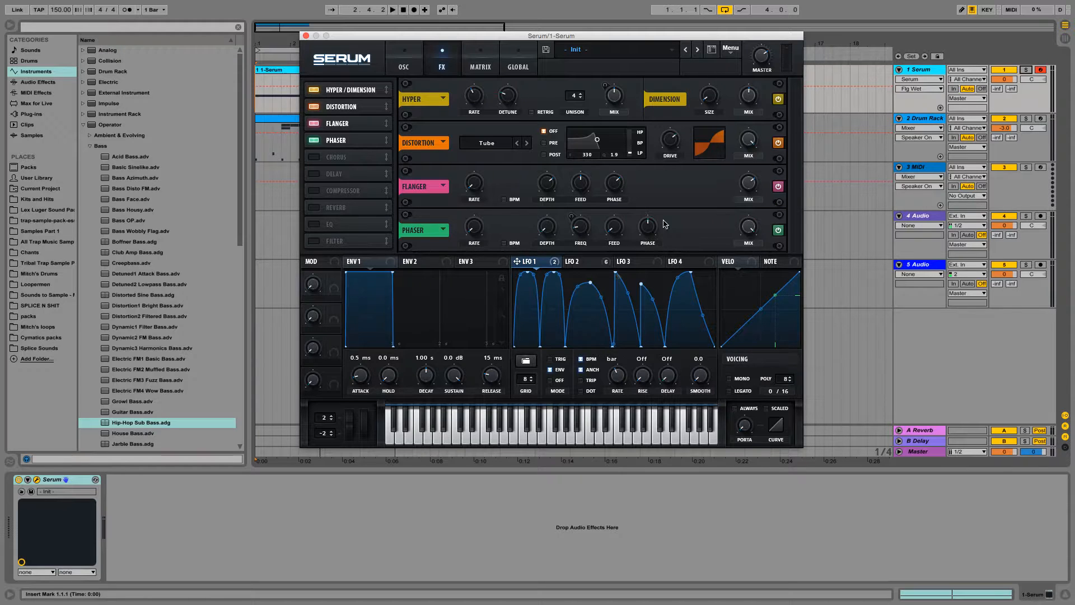
pyautogui.click(575, 261)
pyautogui.moveTo(575, 261); pyautogui.dragTo(731, 262)
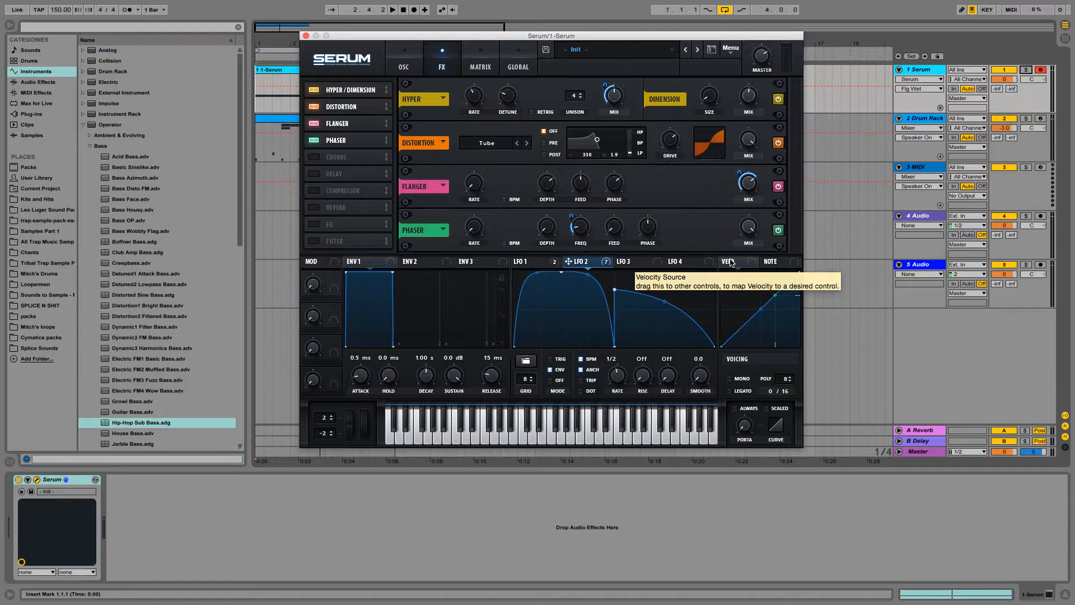
# Enable the Delay, link its two sides and turn off its BPM sync.
pyautogui.click(312, 175)
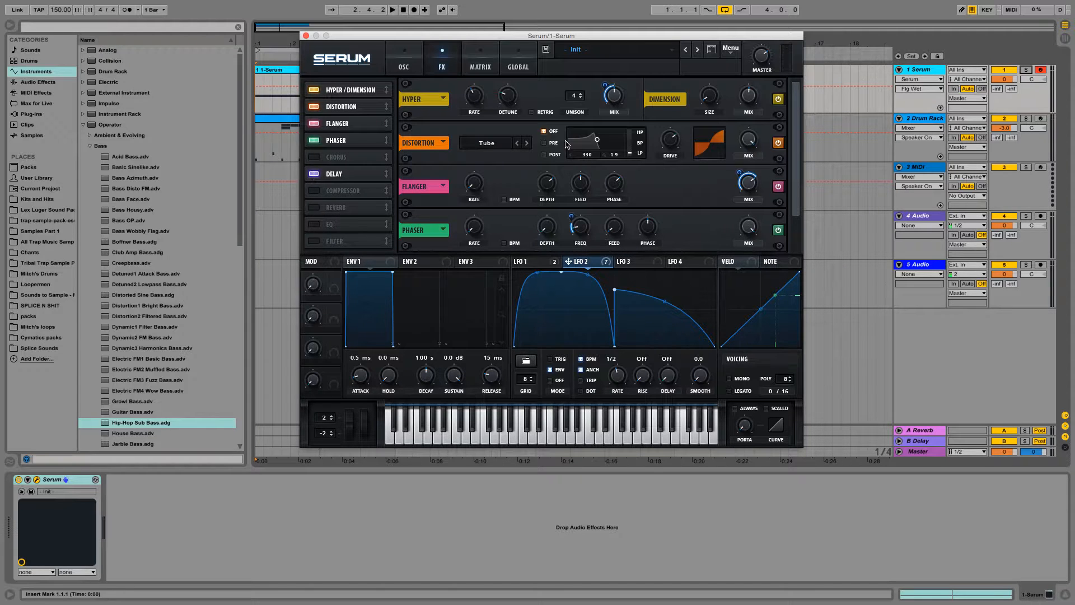
pyautogui.moveTo(798, 136); pyautogui.dragTo(796, 287)
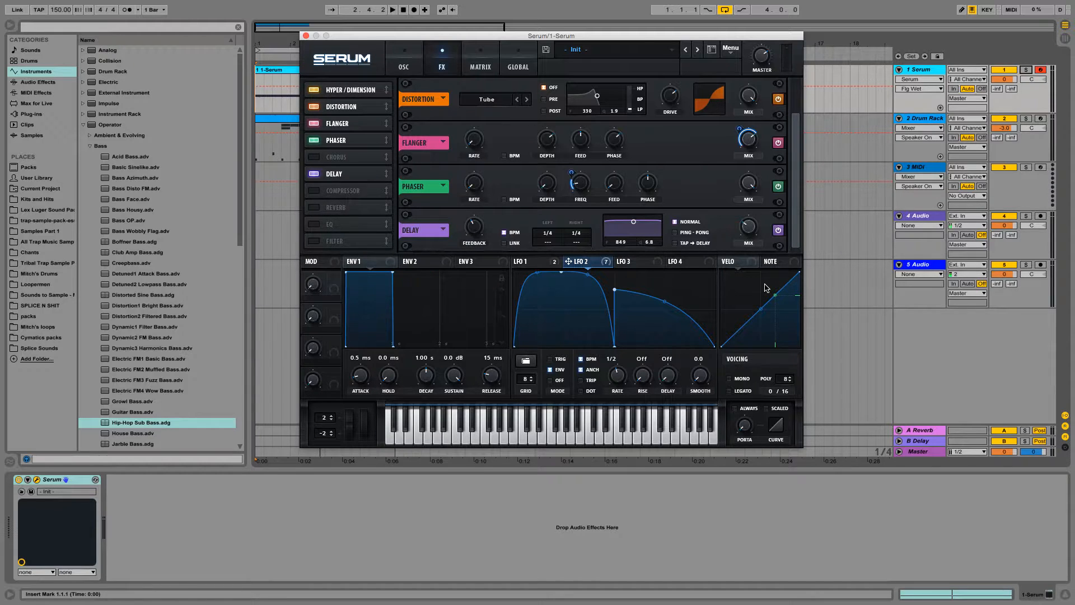
pyautogui.click(505, 243)
pyautogui.click(504, 233)
# Adjust the delay's feedback, modulate it with LFO 2 and set both delay times to 8.83.
pyautogui.click(477, 225)
pyautogui.moveTo(477, 224); pyautogui.dragTo(485, 199)
pyautogui.moveTo(569, 261); pyautogui.dragTo(474, 227)
pyautogui.moveTo(543, 235); pyautogui.dragTo(537, 268)
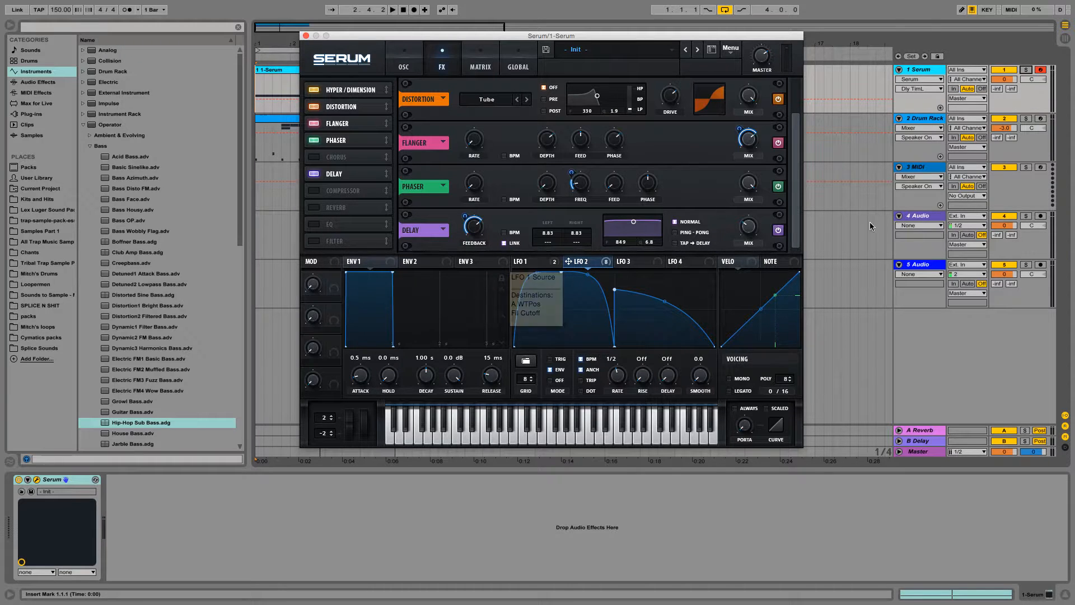
pyautogui.click(750, 226)
pyautogui.moveTo(750, 227); pyautogui.dragTo(751, 227)
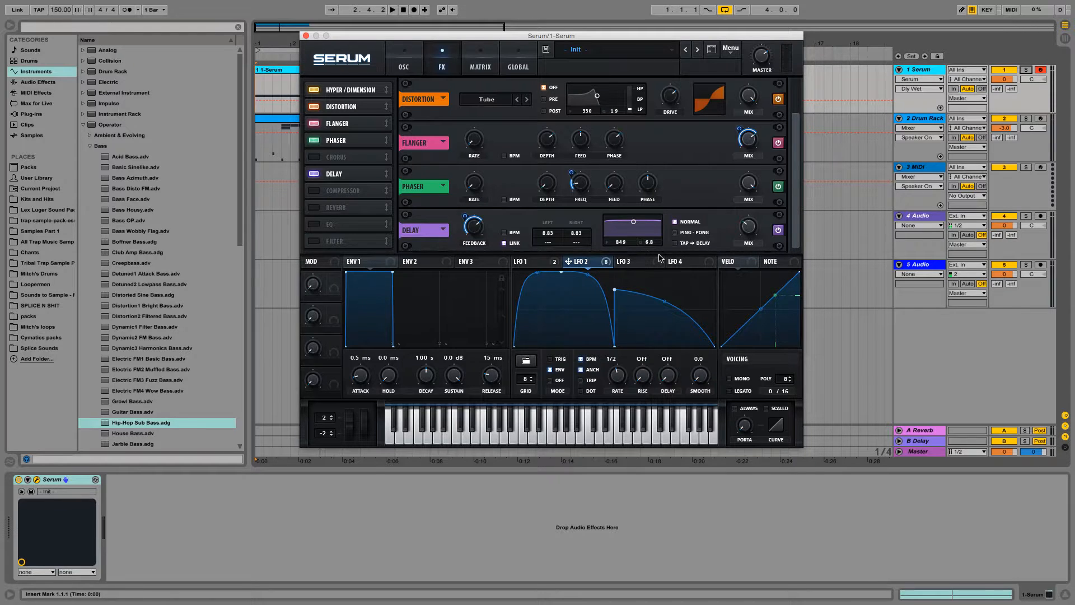
pyautogui.click(675, 262)
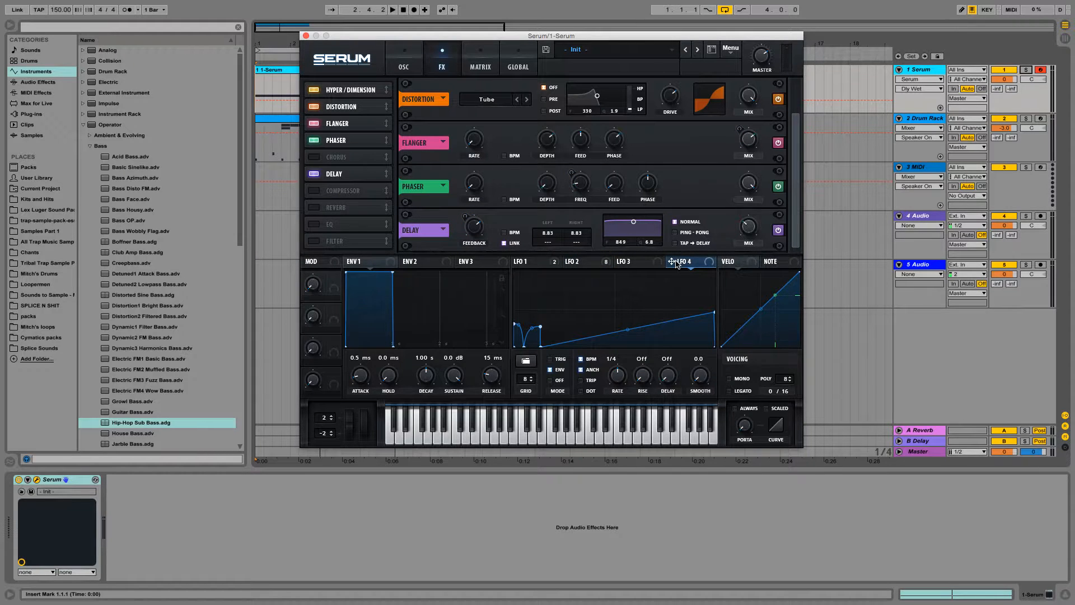
pyautogui.moveTo(676, 263); pyautogui.dragTo(743, 307)
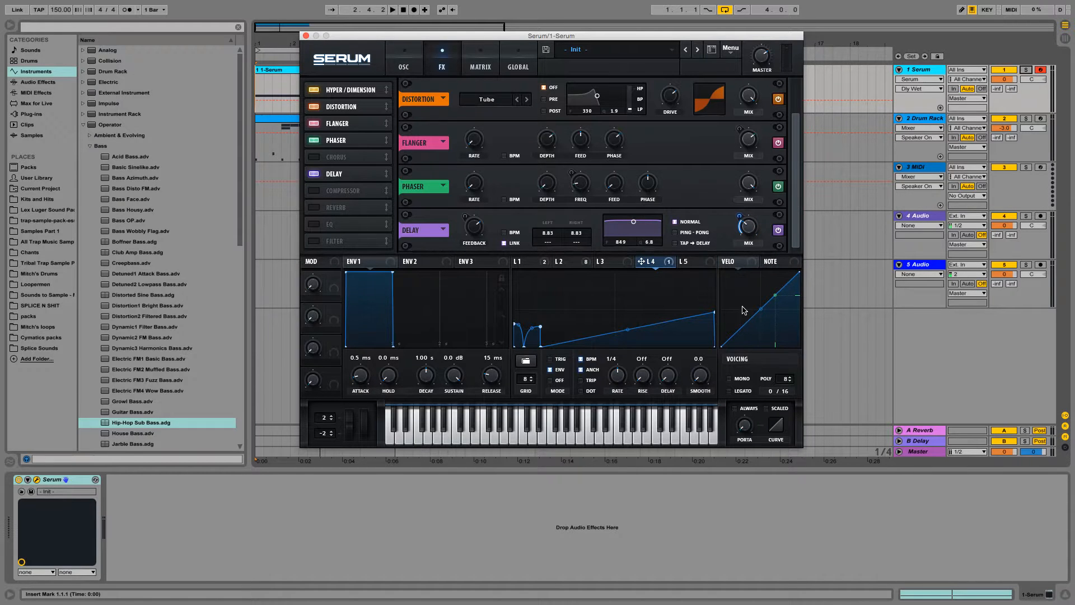
pyautogui.rightClick(739, 222)
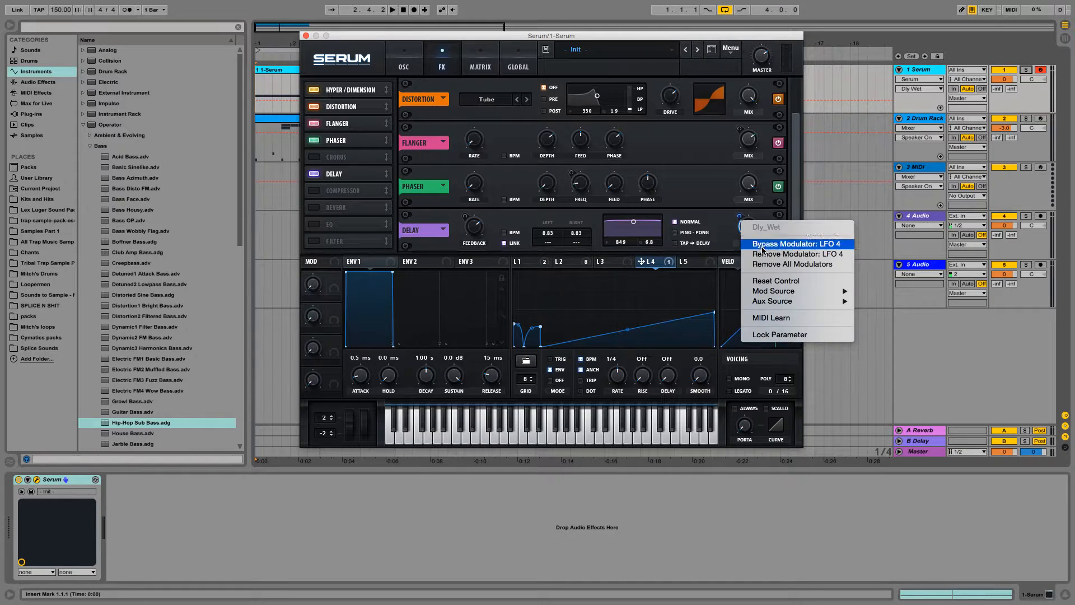
pyautogui.click(762, 255)
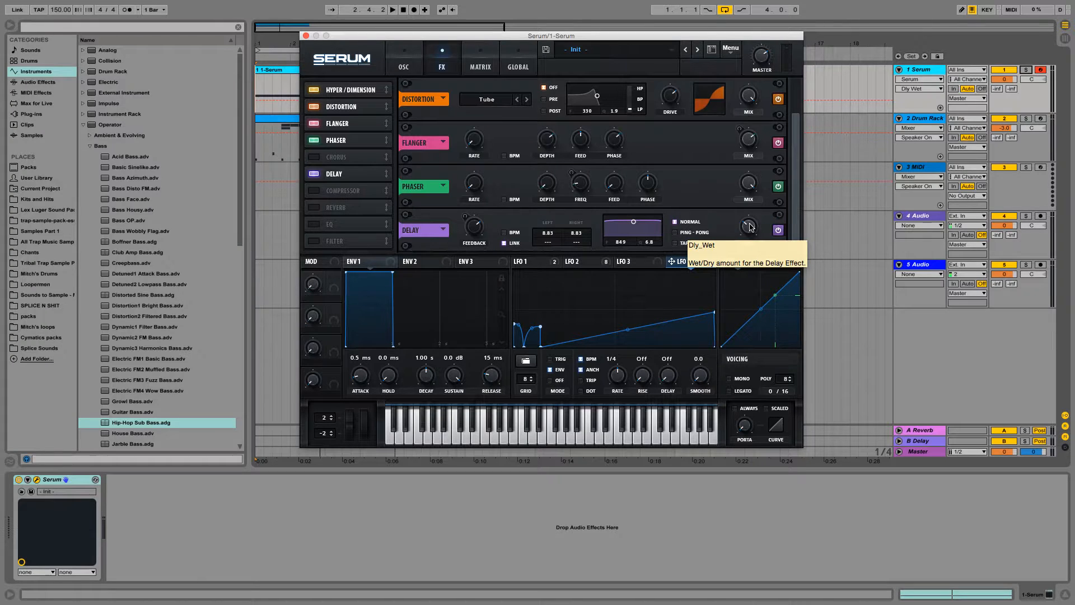
# Audition the bass clip at different delay mix levels and set the delay's mix to 28%.
pyautogui.press('space')
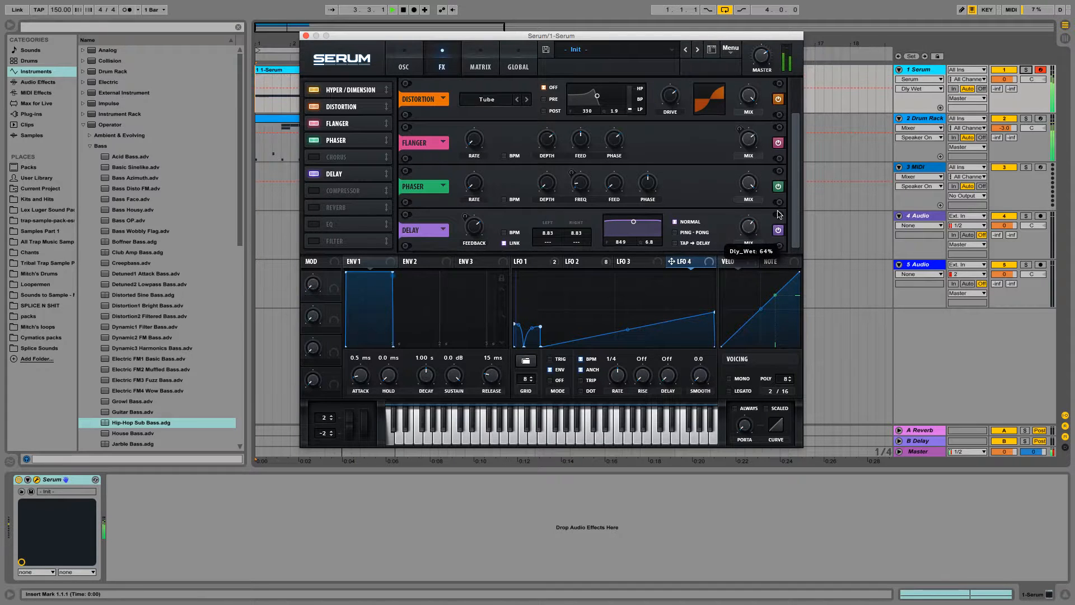
pyautogui.press('space')
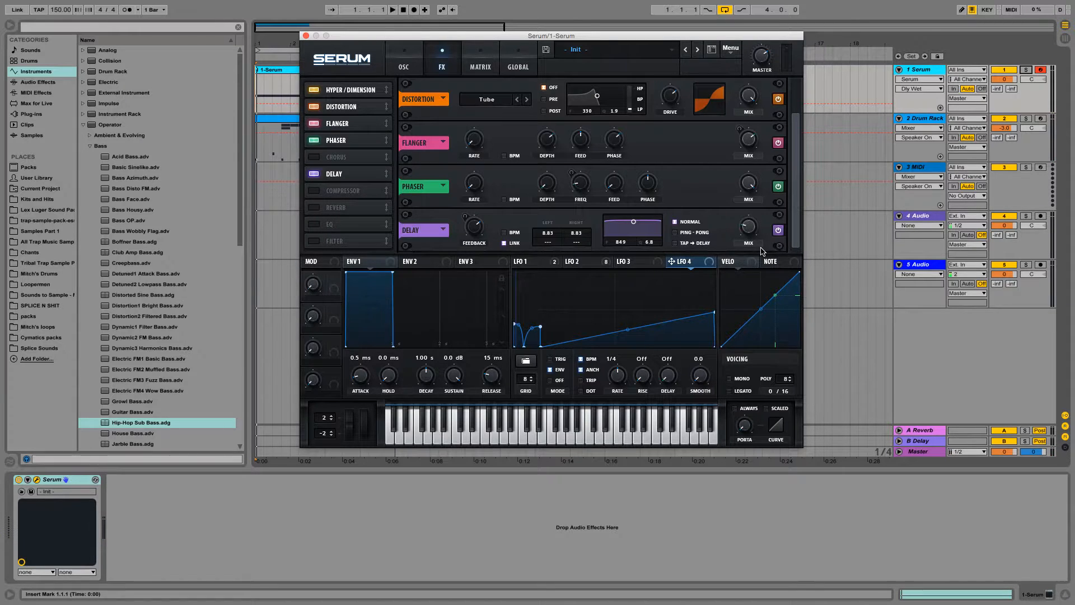
pyautogui.moveTo(750, 234)
pyautogui.moveTo(745, 225); pyautogui.dragTo(745, 224)
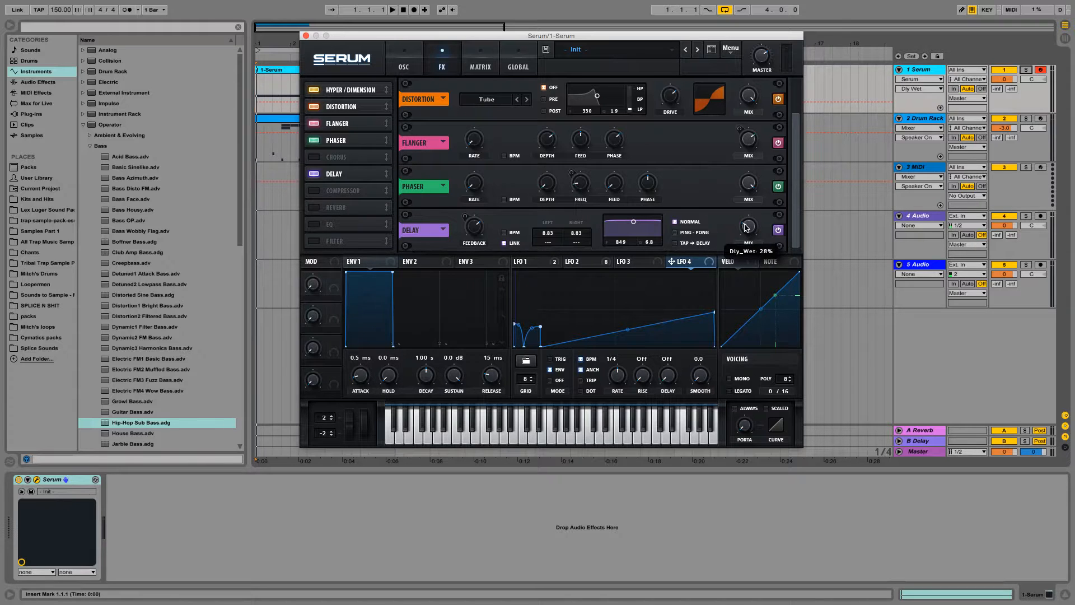
# Assign LFO 4 to the delay's mix, adjust the modulation depth and play the bass clip.
pyautogui.moveTo(672, 261); pyautogui.dragTo(747, 225)
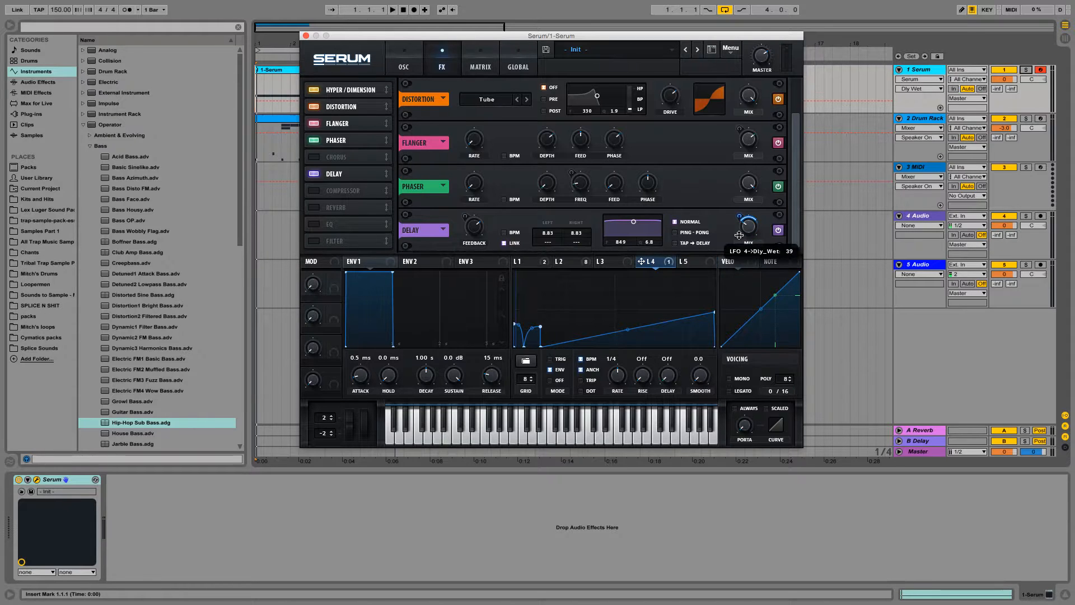
pyautogui.press('space')
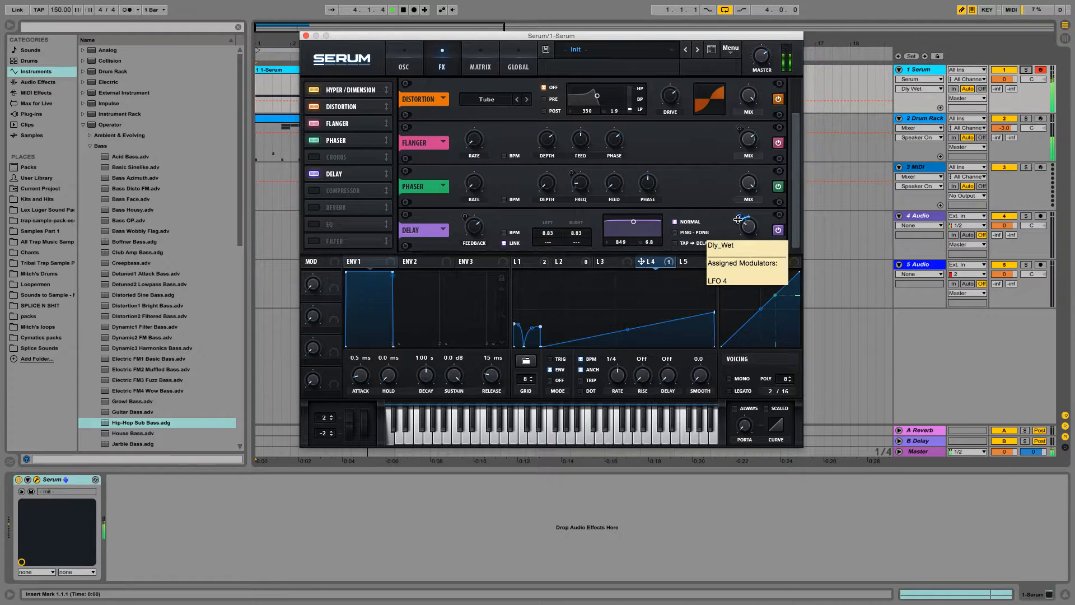
pyautogui.press('space')
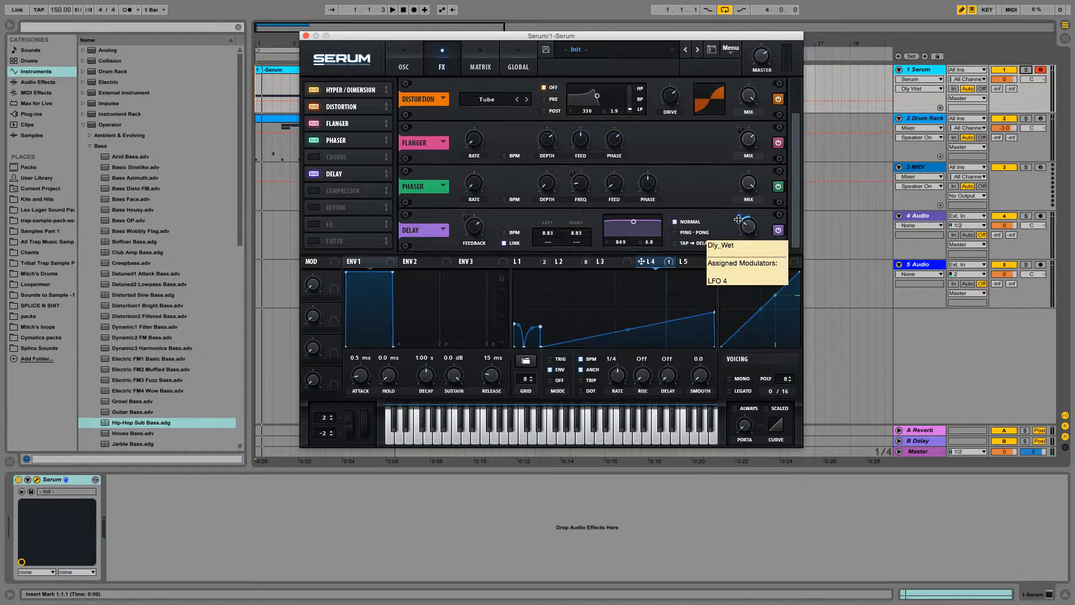
pyautogui.moveTo(742, 218)
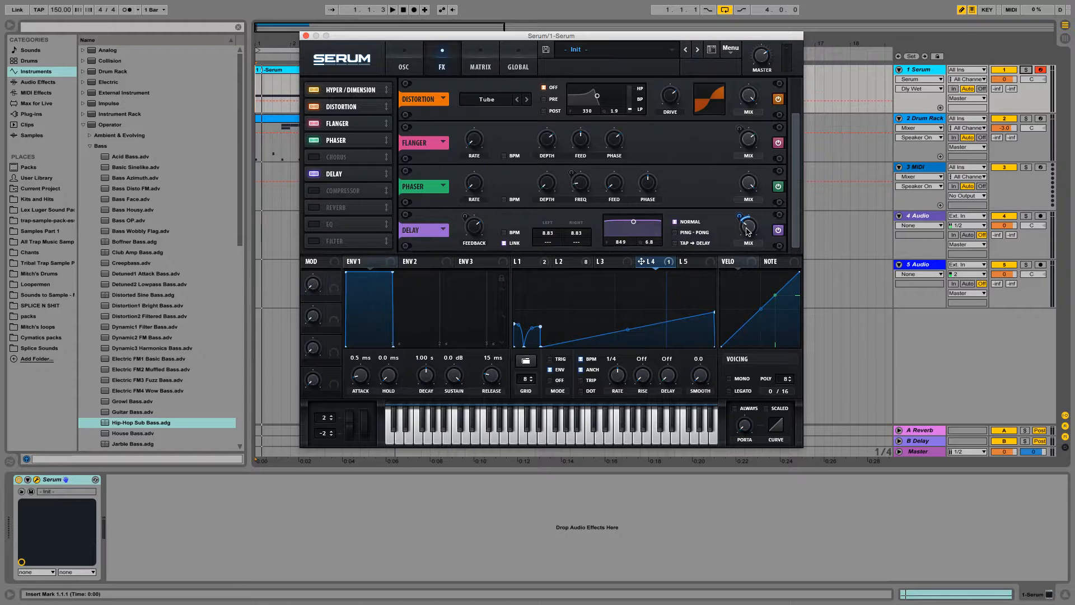
# Enable the Compressor in multiband mode with about 11.8 dB of gain, and lower the master volume to 49%.
pyautogui.click(317, 192)
pyautogui.click(640, 243)
pyautogui.moveTo(610, 233); pyautogui.dragTo(616, 195)
pyautogui.press('space')
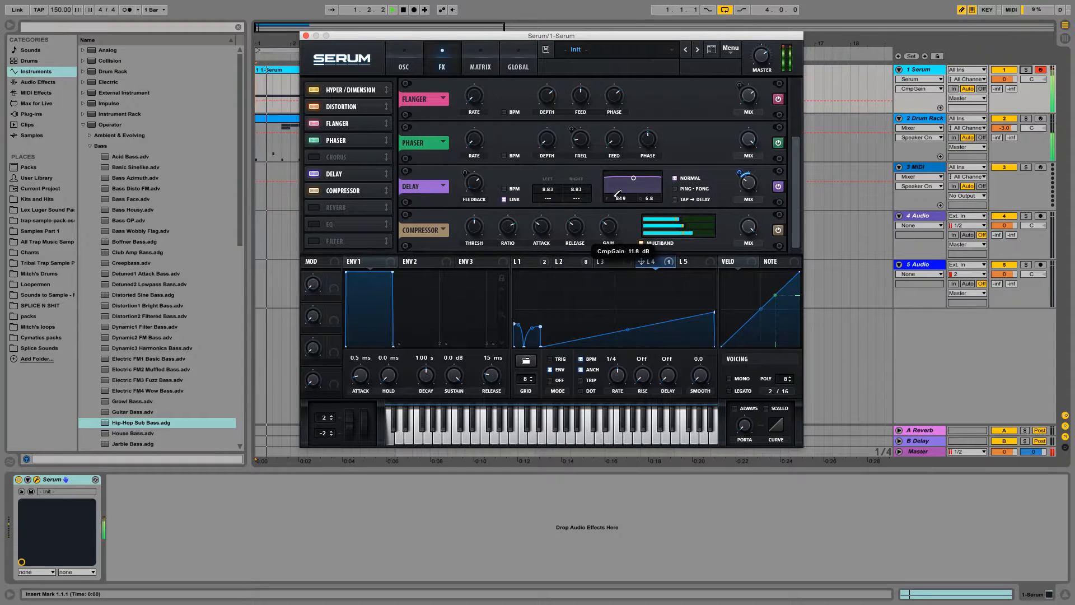
pyautogui.press('space')
pyautogui.moveTo(762, 56); pyautogui.dragTo(760, 77)
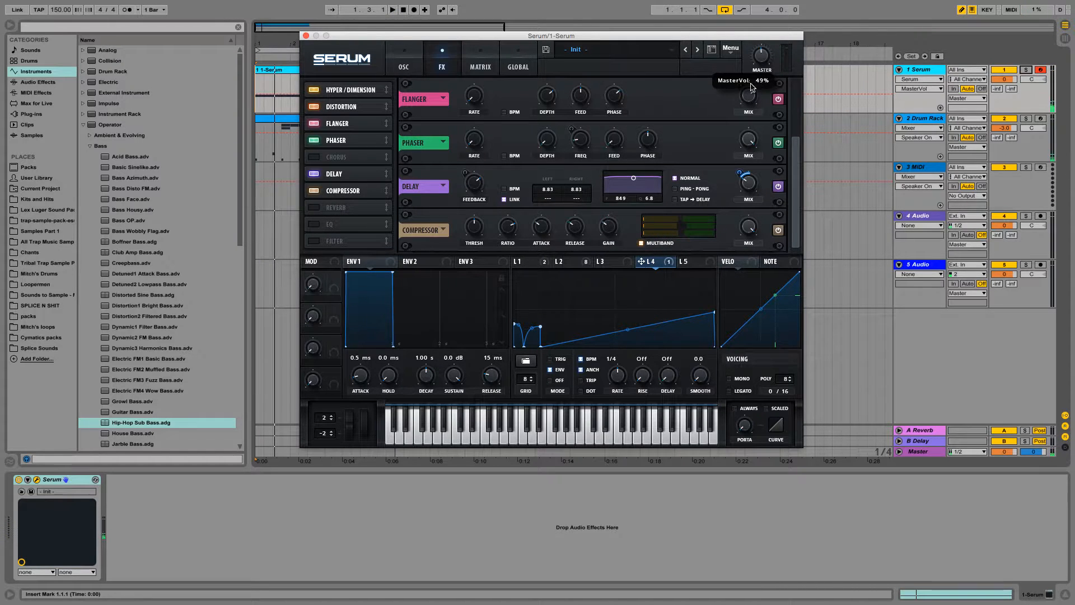
# Enable the EQ, switch its low band to a low-cut shape and adjust the band's frequency.
pyautogui.click(311, 224)
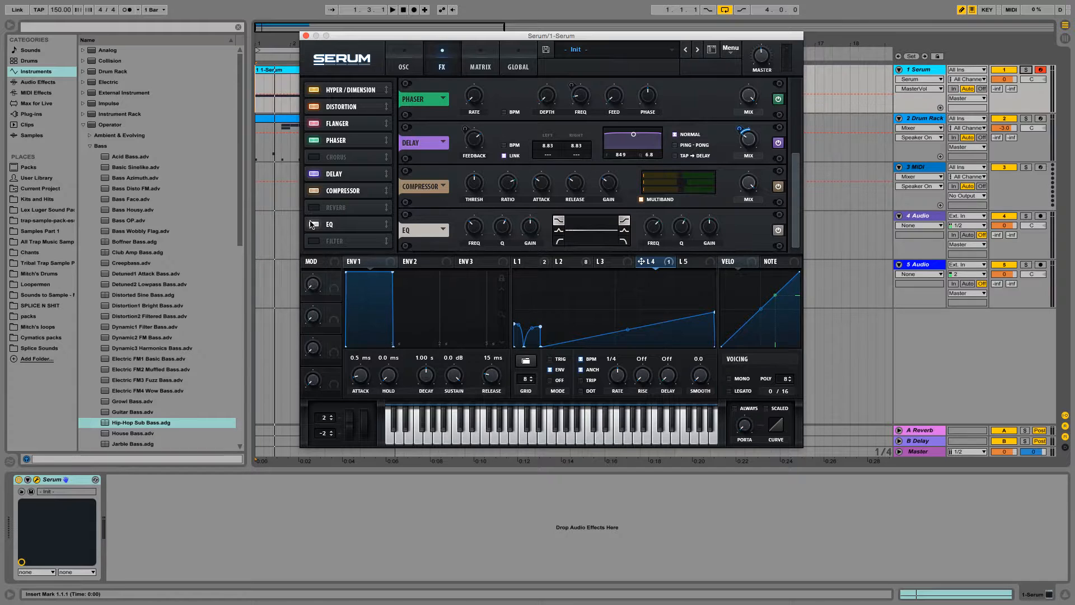
pyautogui.click(559, 241)
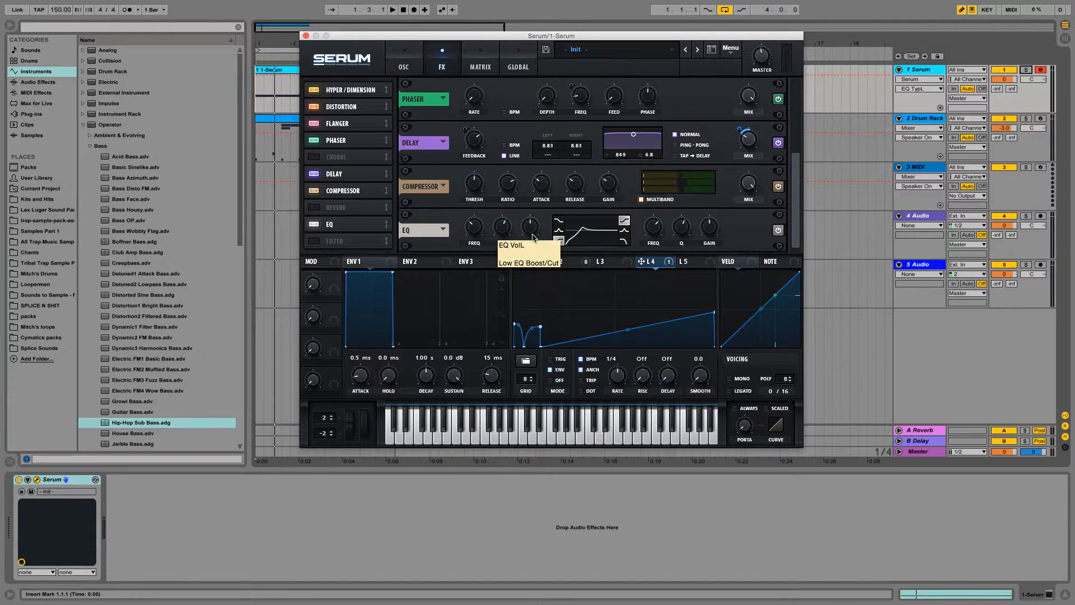
pyautogui.moveTo(482, 227)
pyautogui.mouseDown()
pyautogui.moveTo(477, 215)
pyautogui.moveTo(476, 226)
pyautogui.mouseUp()
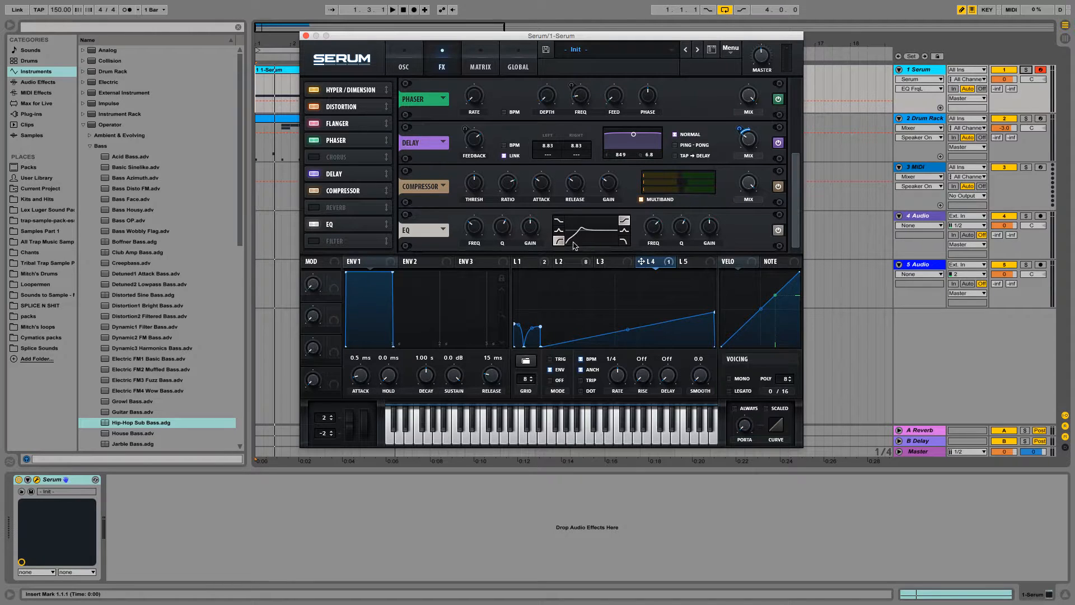
# Assign LFO 2 to the EQ's low-band frequency with an amount of 26 and play the bass clip.
pyautogui.click(574, 261)
pyautogui.moveTo(557, 263); pyautogui.dragTo(464, 236)
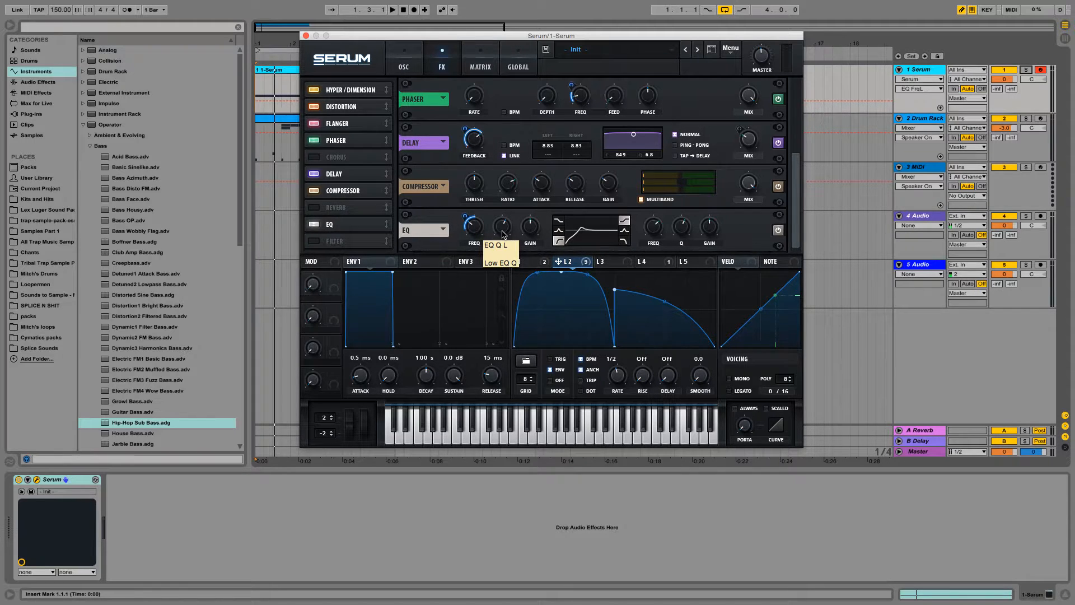
pyautogui.moveTo(466, 216); pyautogui.dragTo(471, 231)
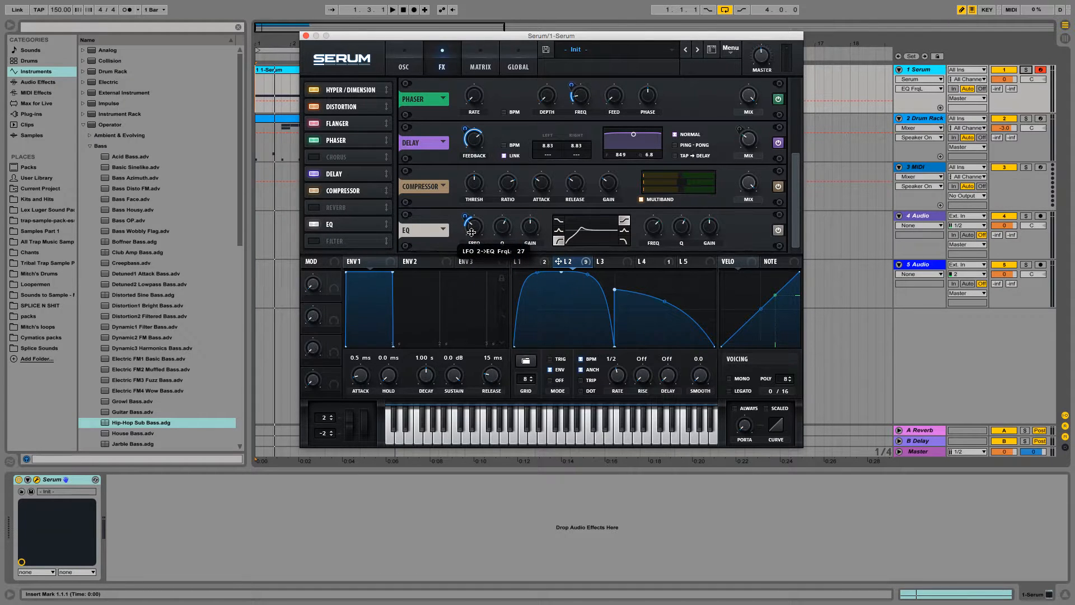
pyautogui.press('space')
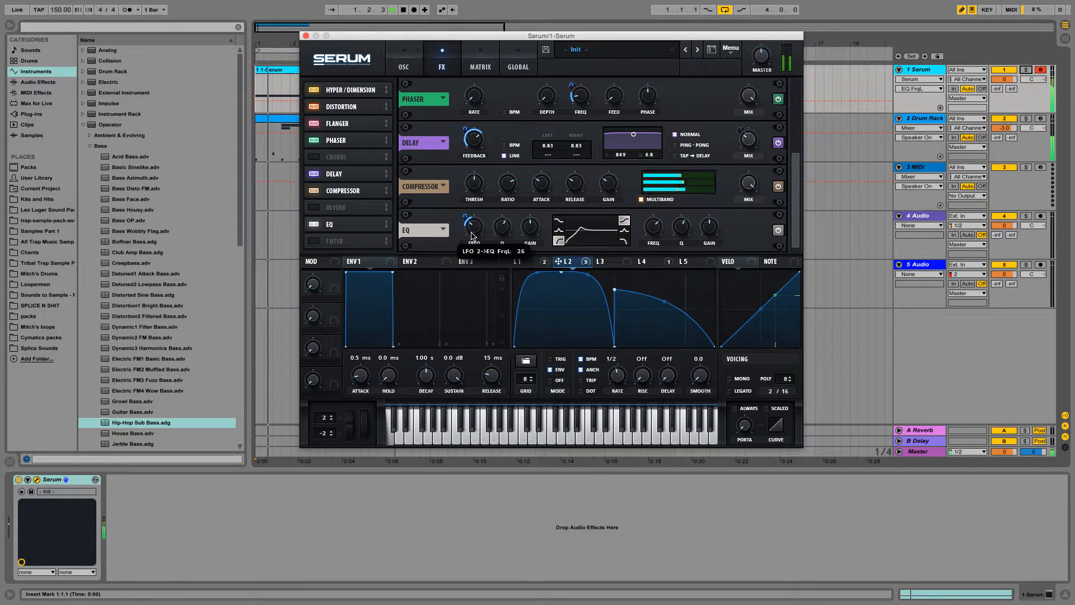
# Stop playback, adjust the Q of the EQ's low band and assign LFO 2 to that Q.
pyautogui.moveTo(464, 225)
pyautogui.press('space')
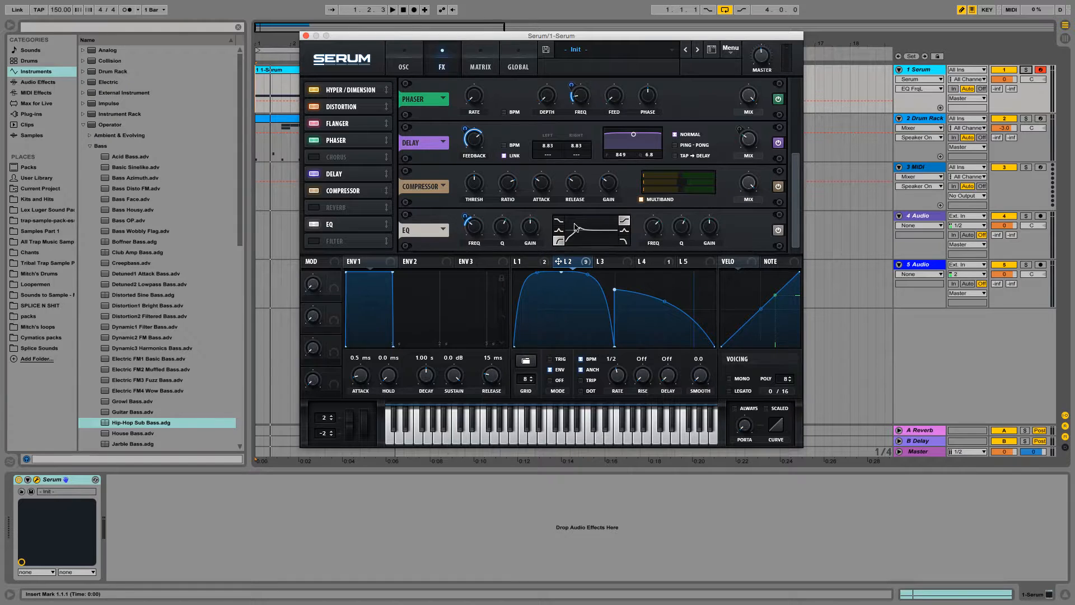
pyautogui.click(505, 235)
pyautogui.moveTo(505, 236); pyautogui.dragTo(504, 238)
pyautogui.moveTo(559, 262); pyautogui.dragTo(498, 227)
# Raise the gain of the EQ's low band and play the bass clip.
pyautogui.click(526, 231)
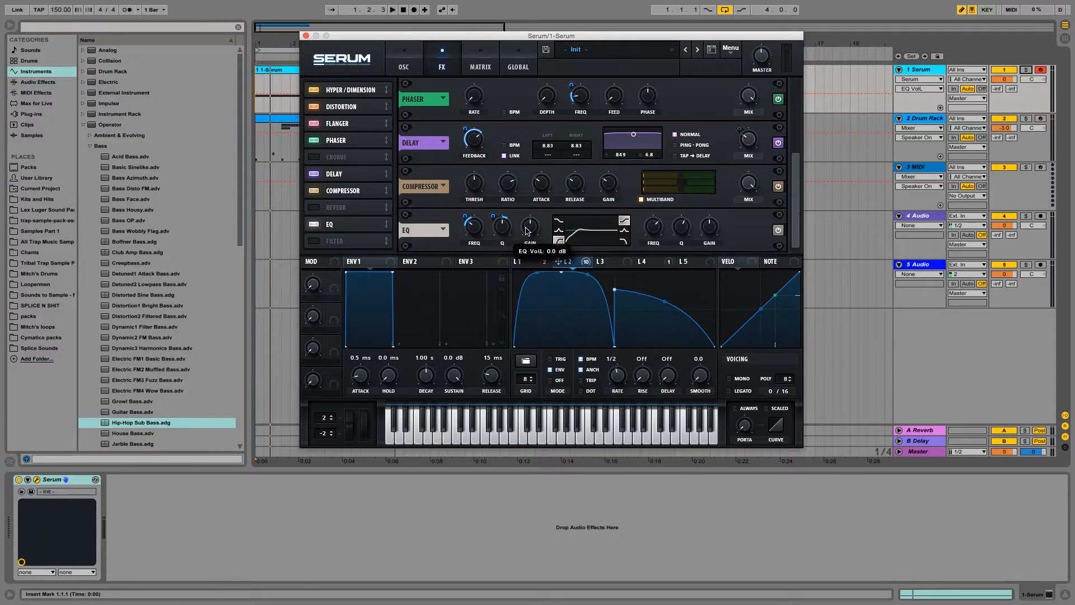
pyautogui.moveTo(527, 231); pyautogui.dragTo(533, 215)
pyautogui.press('space')
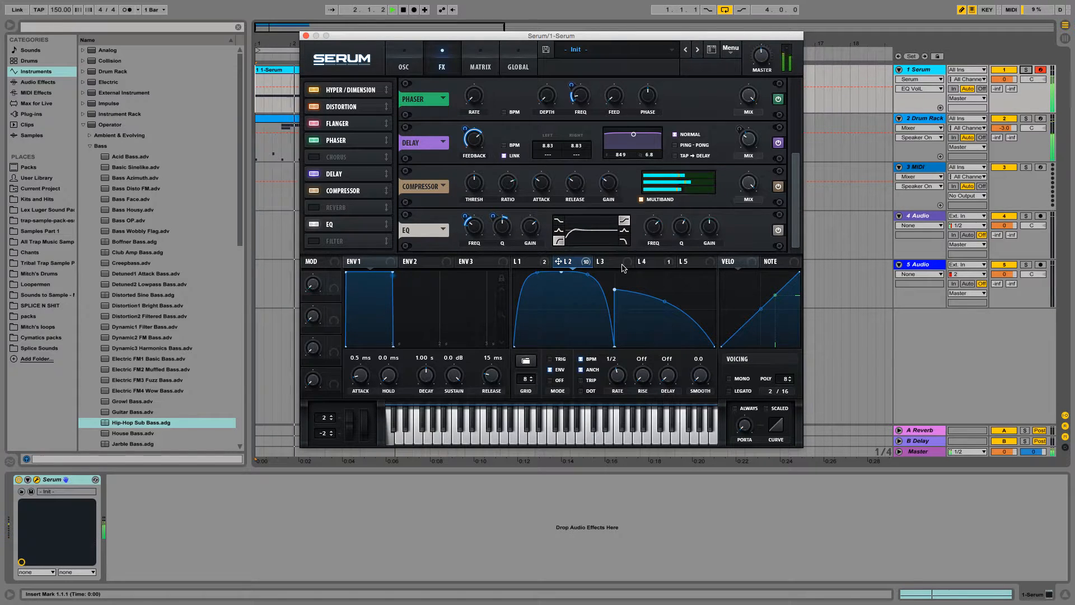
# Fine-tune LFO 2's modulation amount on the EQ's low-band Q and audition the bass clip.
pyautogui.moveTo(494, 217)
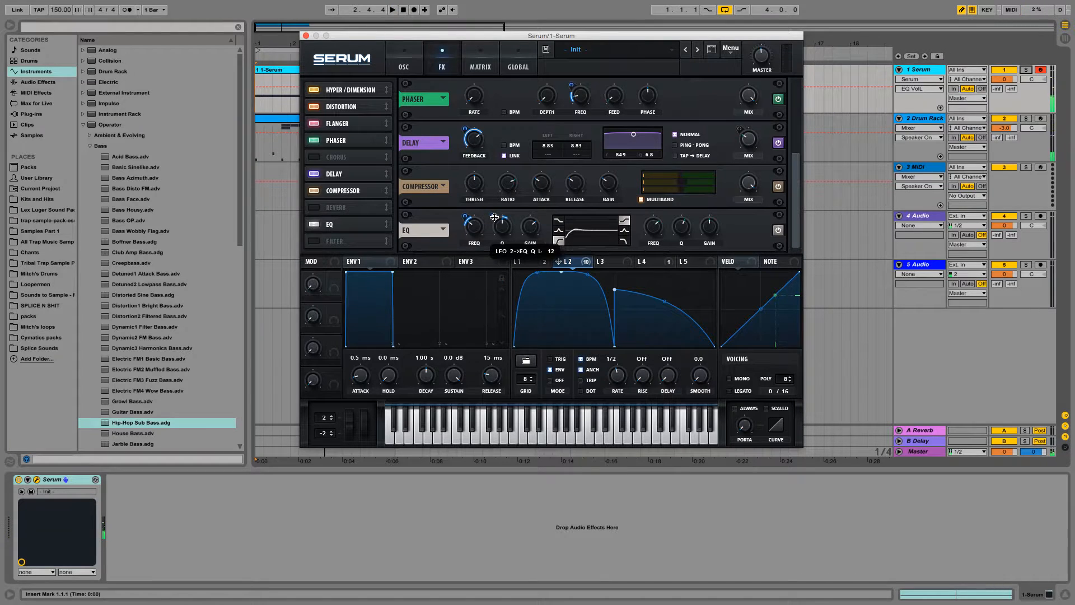
pyautogui.moveTo(494, 217); pyautogui.dragTo(497, 214)
pyautogui.press('space')
pyautogui.press('space')
pyautogui.press('space')
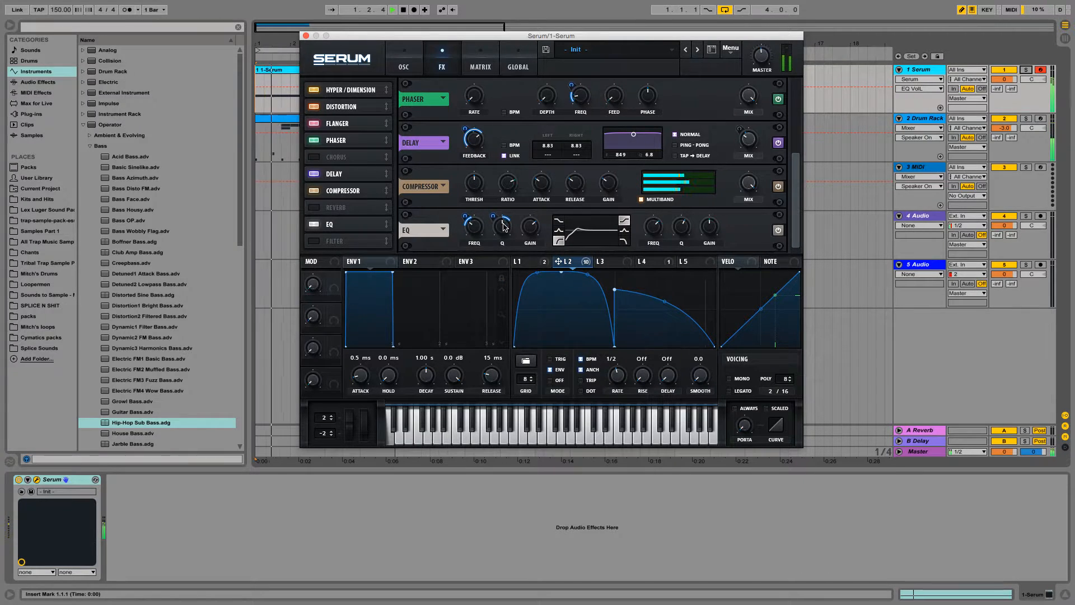
pyautogui.press('space')
pyautogui.press('space')
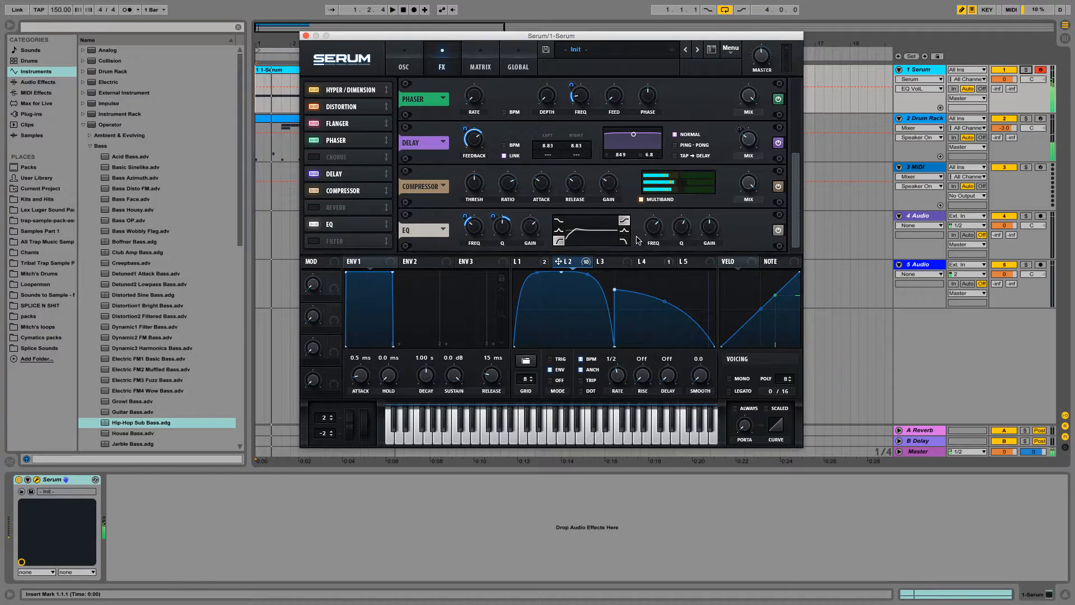
pyautogui.press('space')
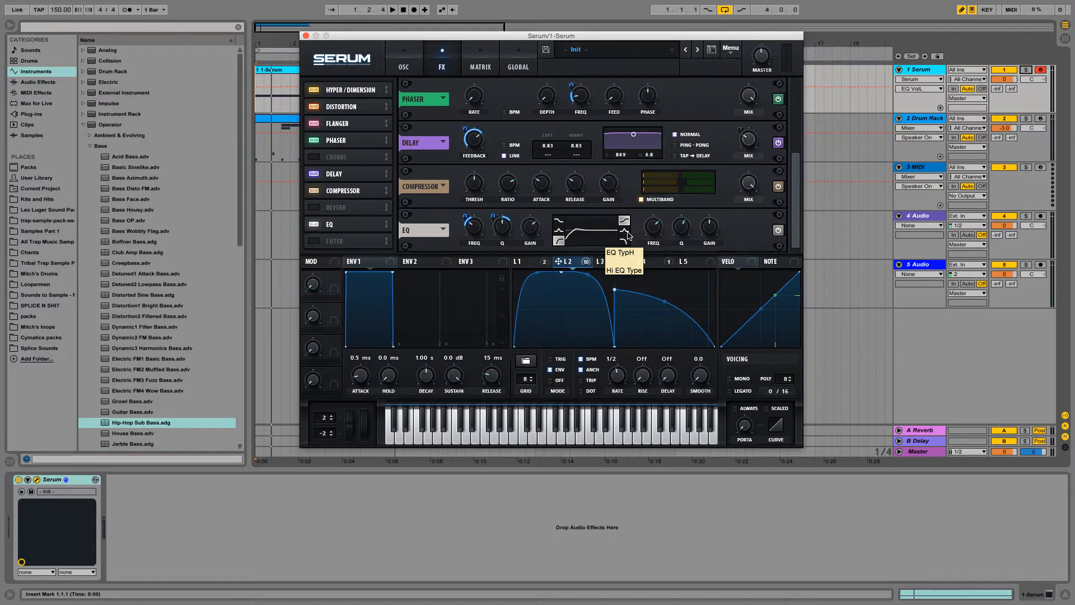
# Switch the EQ's high band to a peak shape, raise its gain and lower its frequency.
pyautogui.click(627, 231)
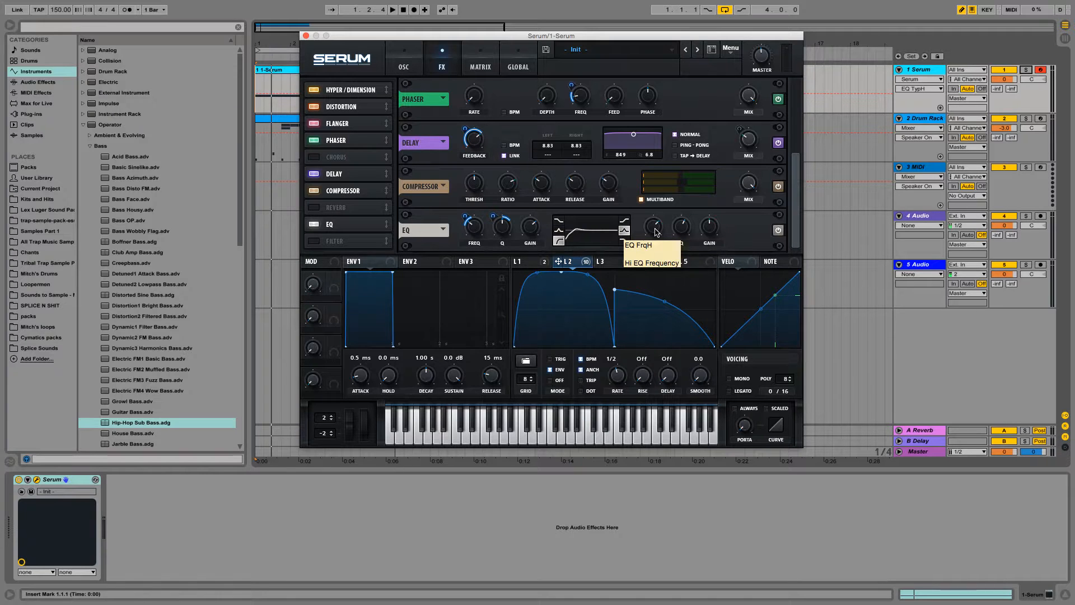
pyautogui.moveTo(707, 227); pyautogui.dragTo(652, 257)
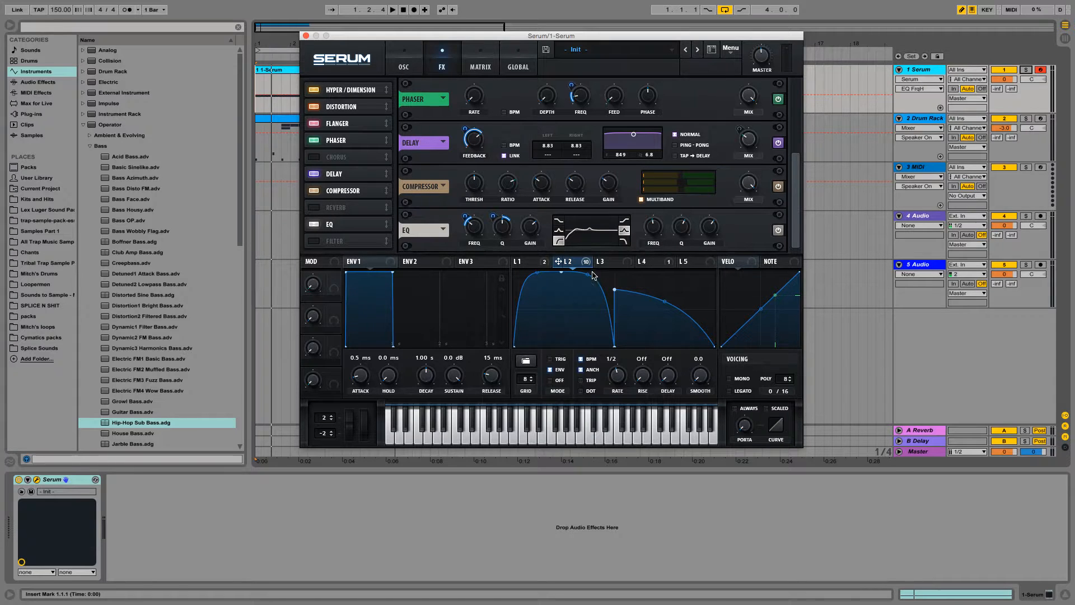
# Assign LFO 2 to the EQ's high-band frequency and adjust the modulation amount.
pyautogui.moveTo(579, 262); pyautogui.dragTo(640, 240)
pyautogui.press('space')
pyautogui.press('space')
pyautogui.moveTo(644, 220); pyautogui.dragTo(646, 235)
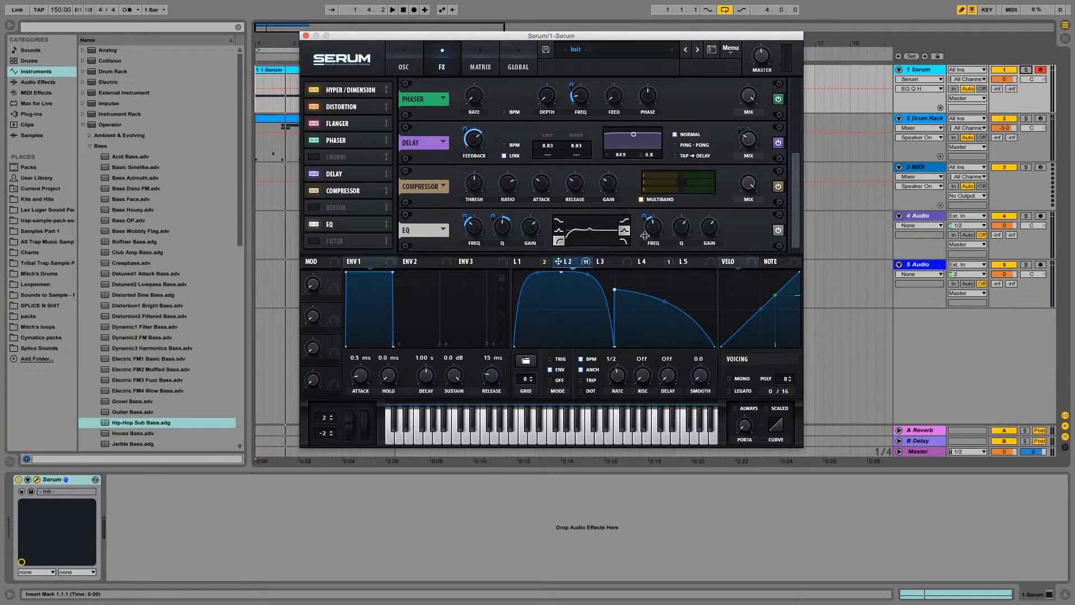
# Fine-tune the Q and gain of the EQ's high band while auditioning the bass clip.
pyautogui.press('space')
pyautogui.press('space')
pyautogui.press('space')
pyautogui.press('space')
pyautogui.press('space')
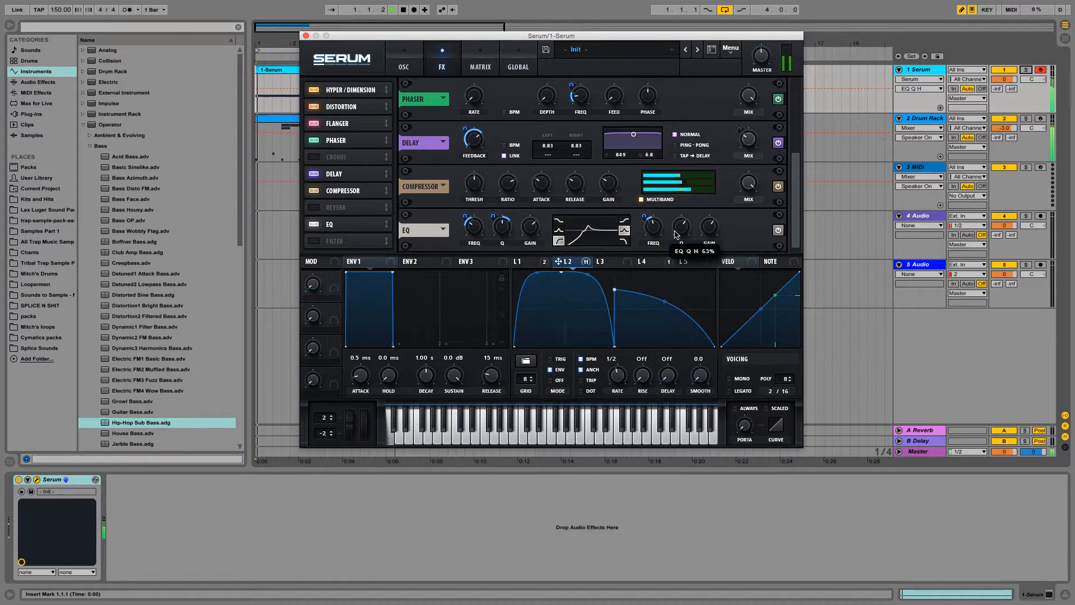
pyautogui.press('space')
pyautogui.press('space')
pyautogui.press('space')
pyautogui.moveTo(674, 231); pyautogui.dragTo(675, 226)
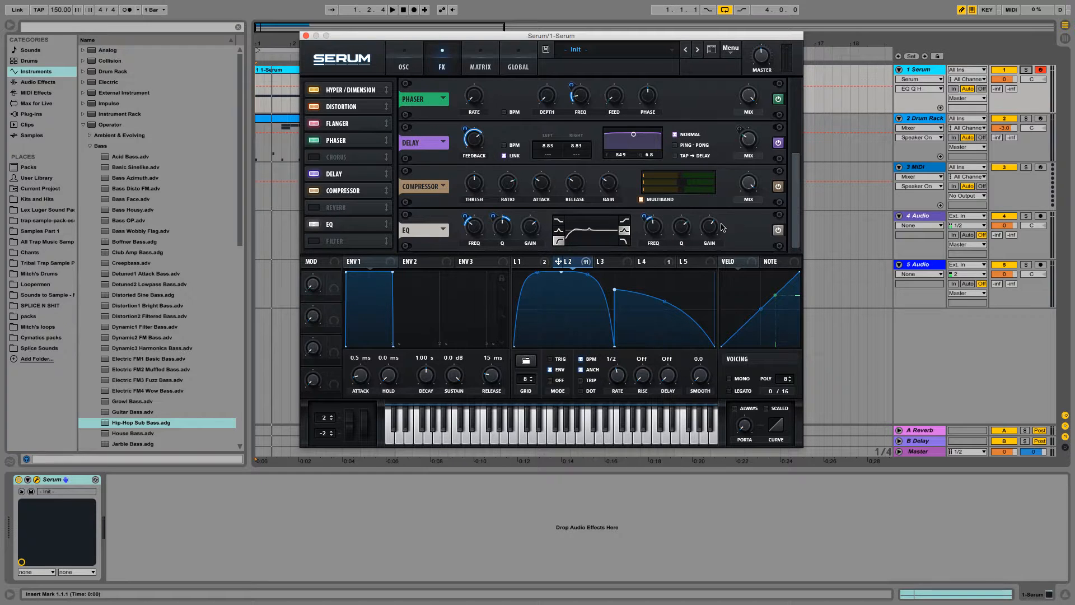
pyautogui.click(699, 240)
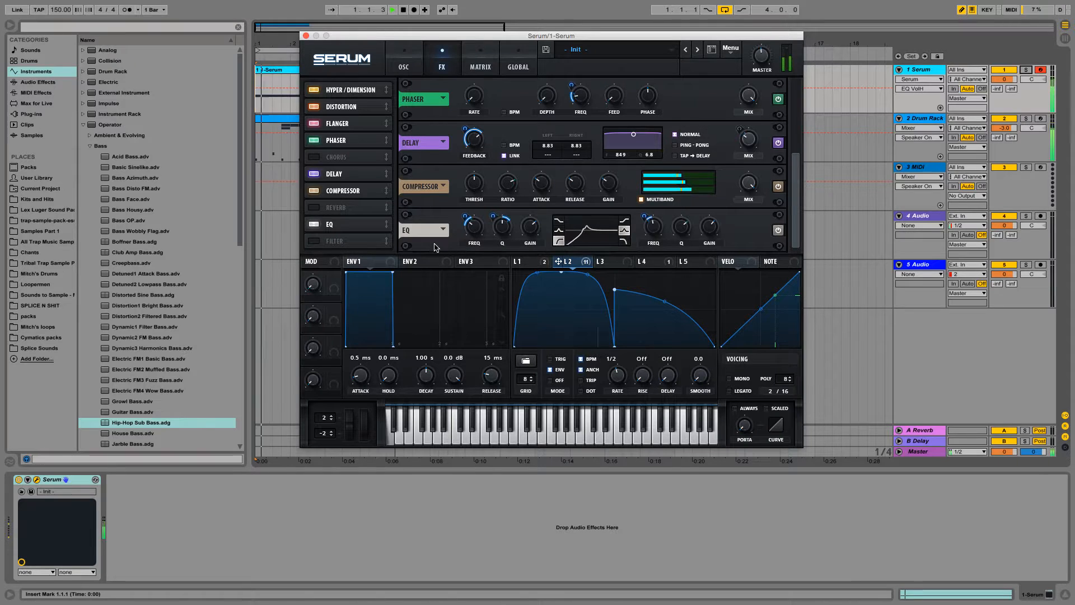
# Enable the FX Filter and set its type to Cmb + from the Flanges group.
pyautogui.click(318, 242)
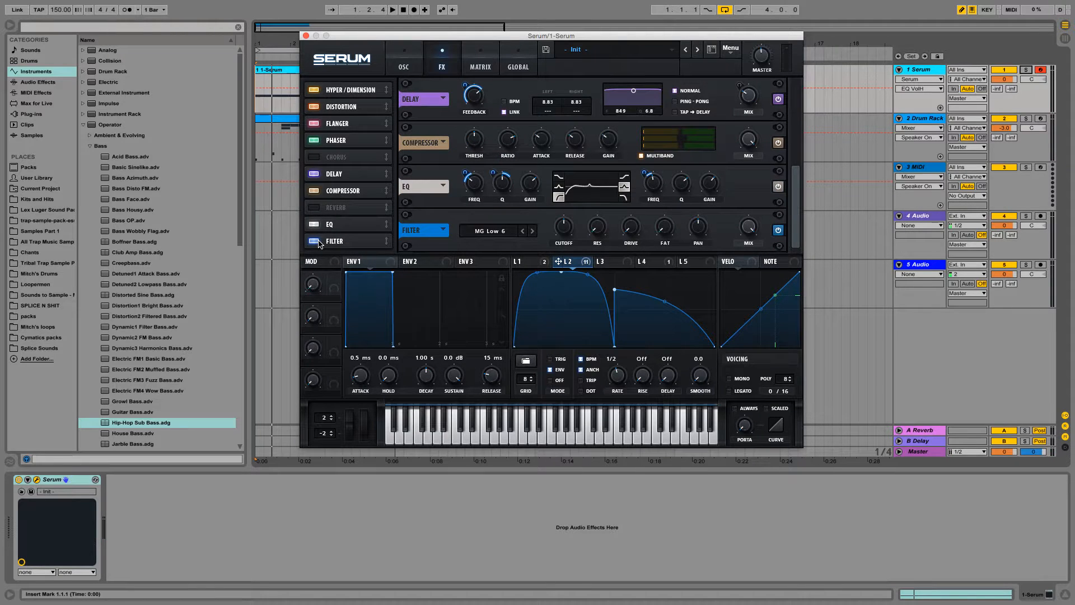
pyautogui.click(491, 230)
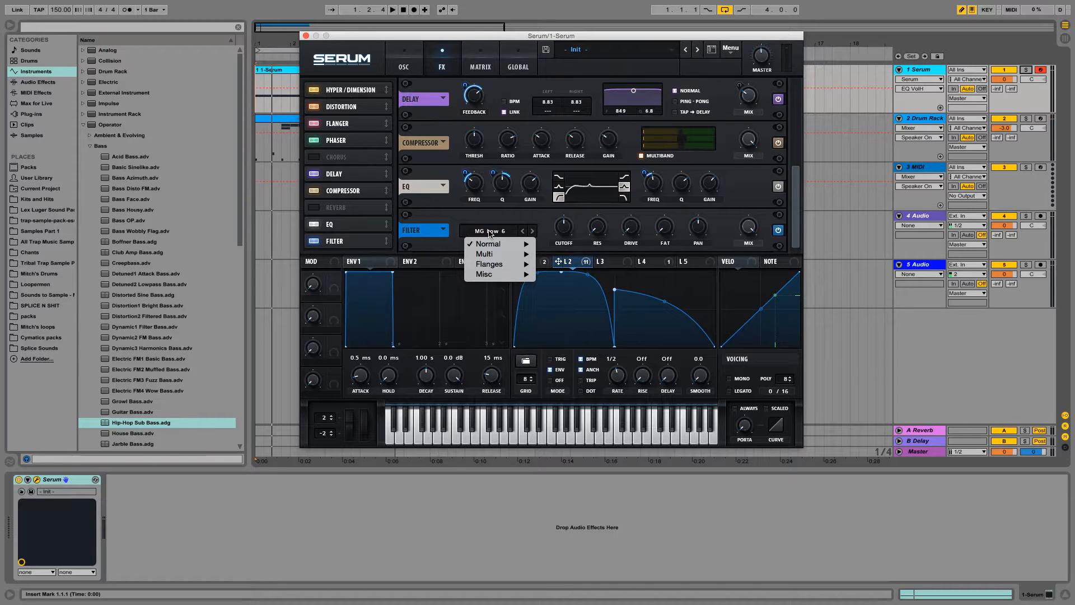
pyautogui.moveTo(495, 264)
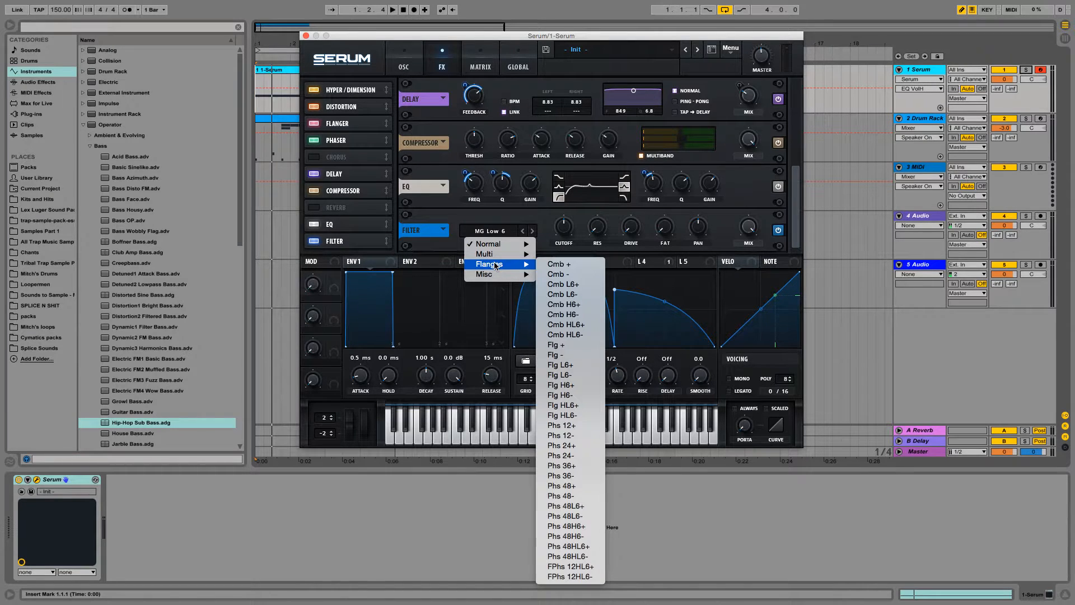
pyautogui.click(552, 264)
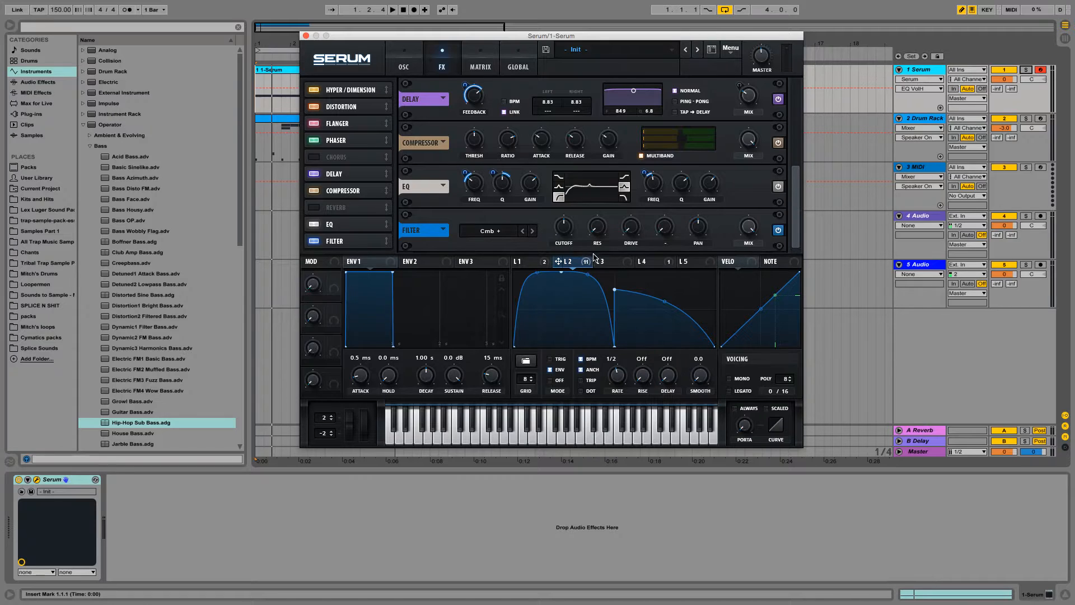
# Assign LFO 2 to the FX filter's cutoff and adjust the cutoff.
pyautogui.moveTo(560, 262); pyautogui.dragTo(562, 226)
pyautogui.click(565, 231)
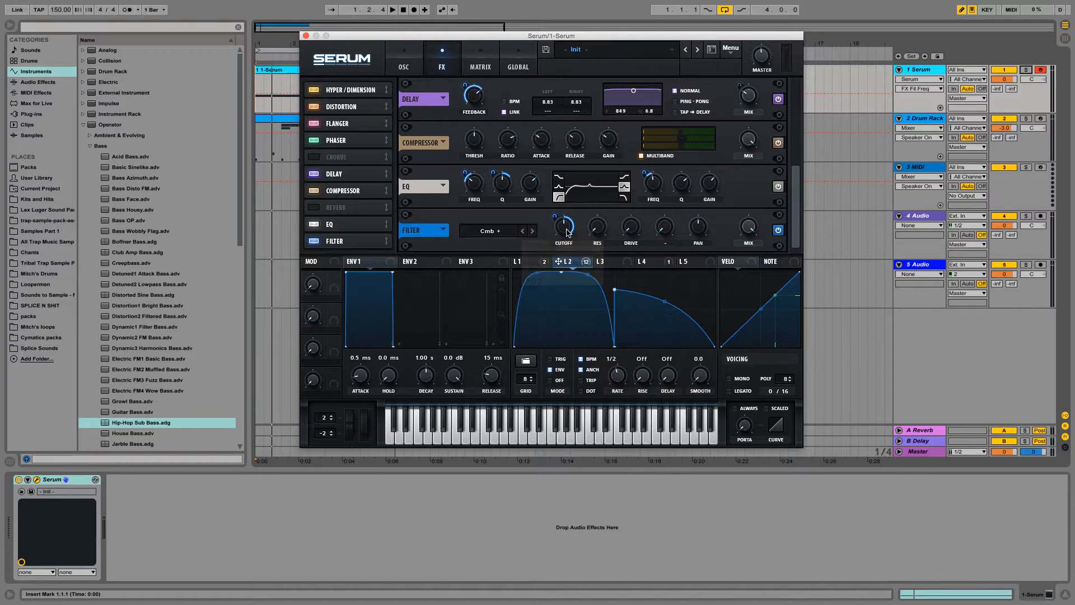
pyautogui.moveTo(565, 230); pyautogui.dragTo(563, 287)
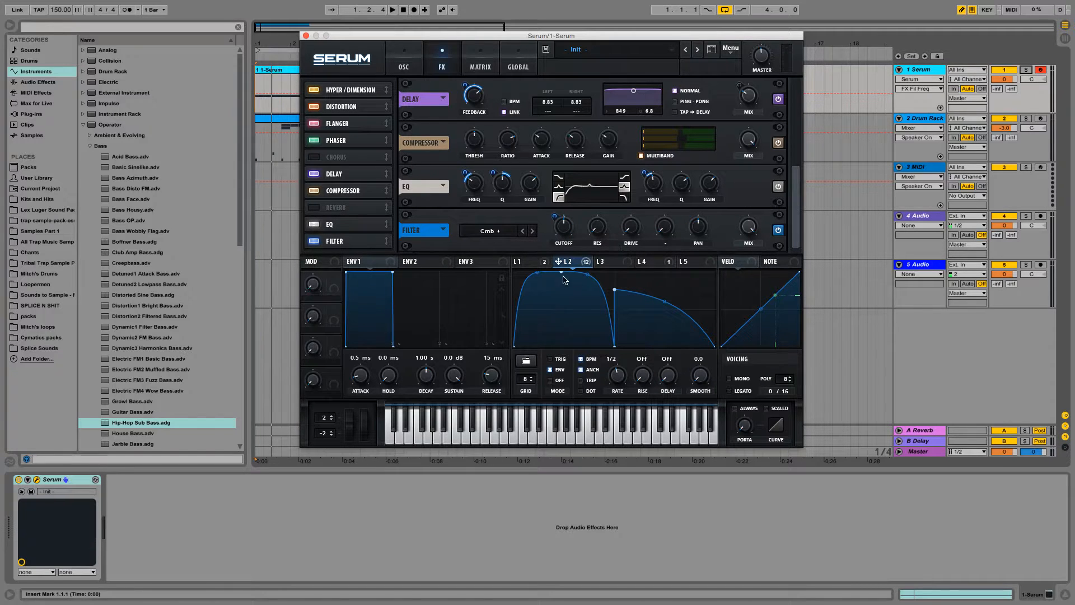
# Assign LFO 4 to the FX filter's resonance with a modulation amount of 12.
pyautogui.click(598, 244)
pyautogui.click(667, 266)
pyautogui.moveTo(642, 261); pyautogui.dragTo(589, 248)
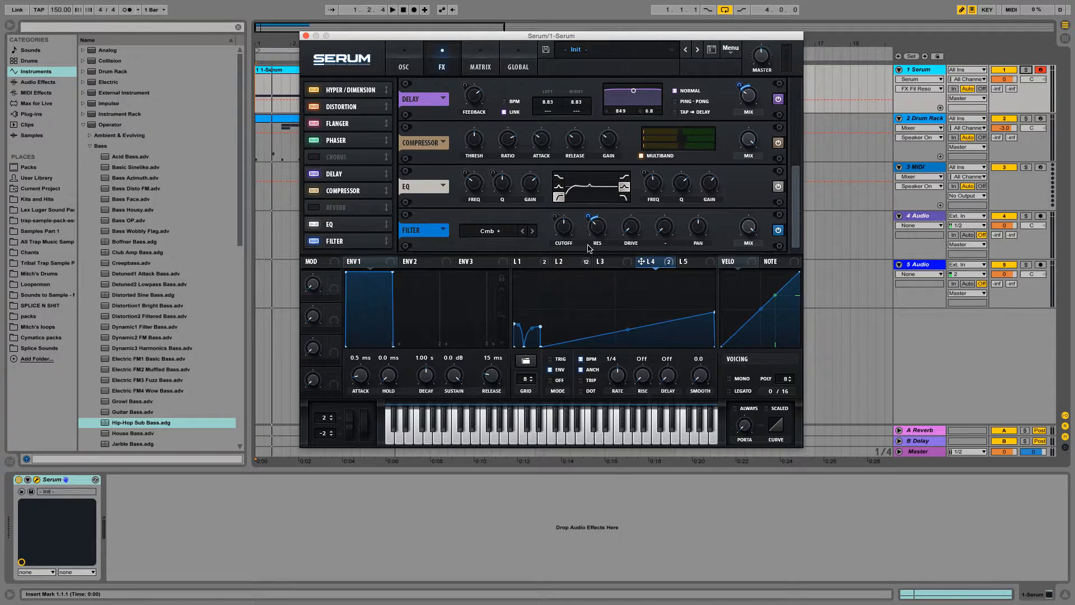
pyautogui.moveTo(587, 221); pyautogui.dragTo(588, 231)
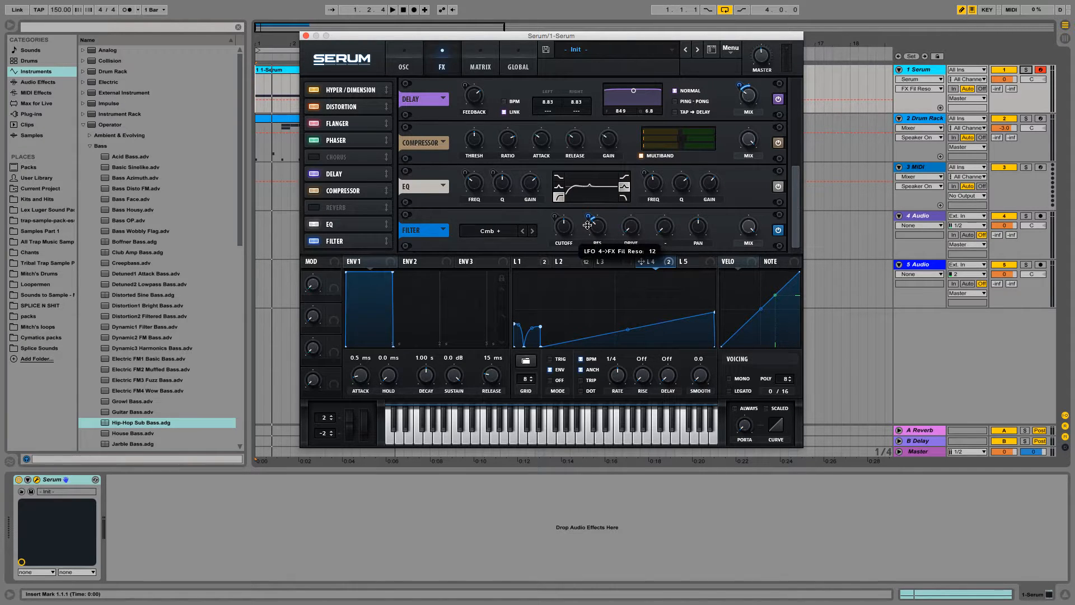
# Raise the FX filter's drive and play the bass clip.
pyautogui.click(627, 231)
pyautogui.moveTo(628, 231); pyautogui.dragTo(628, 197)
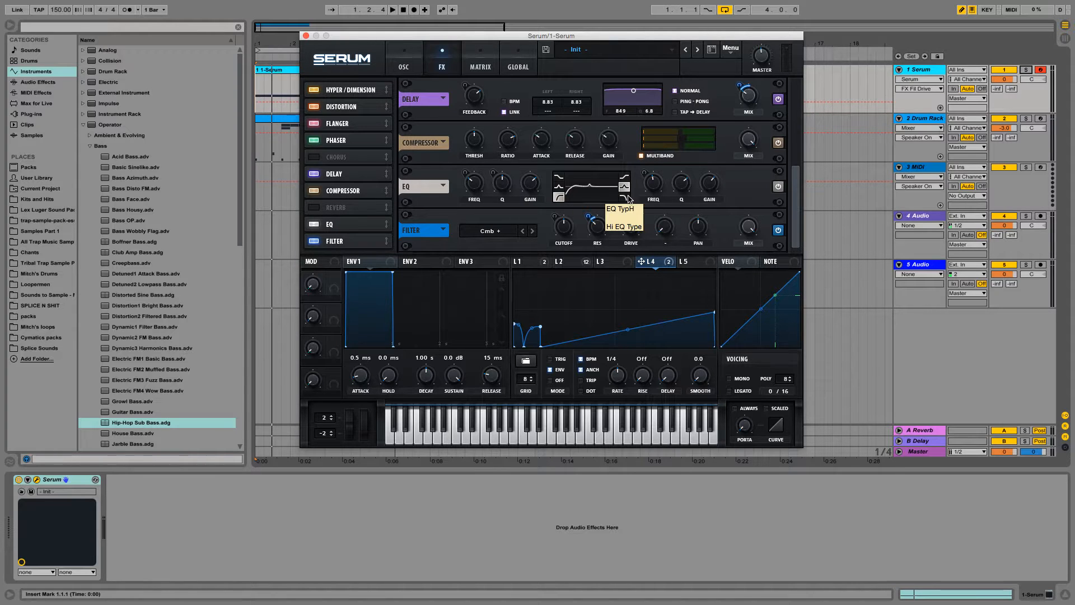
pyautogui.press('space')
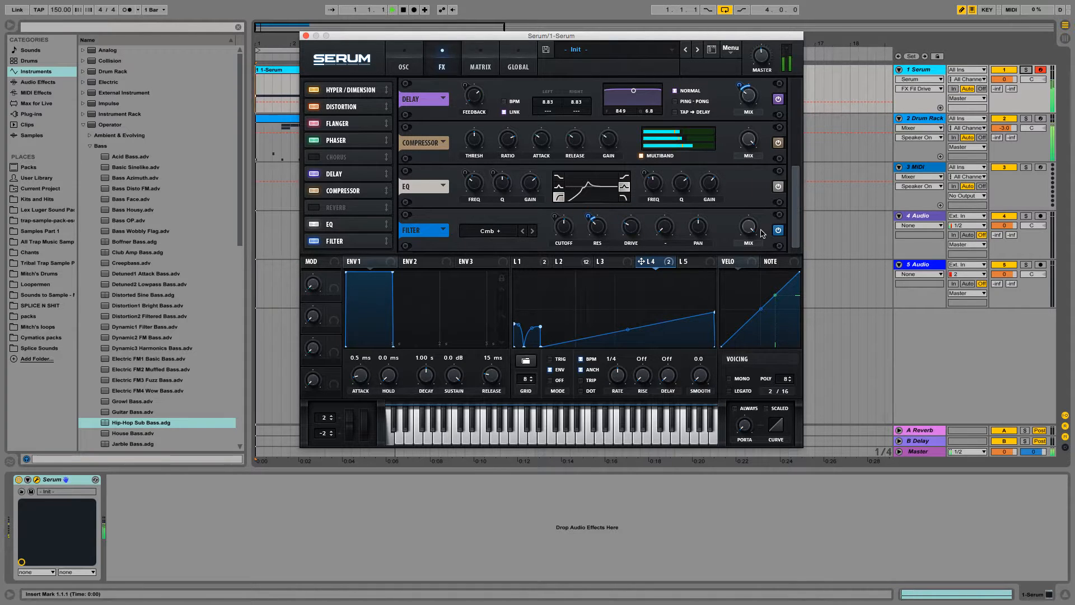
# Stop playback and assign LFO 2 to the FX filter's mix.
pyautogui.click(531, 262)
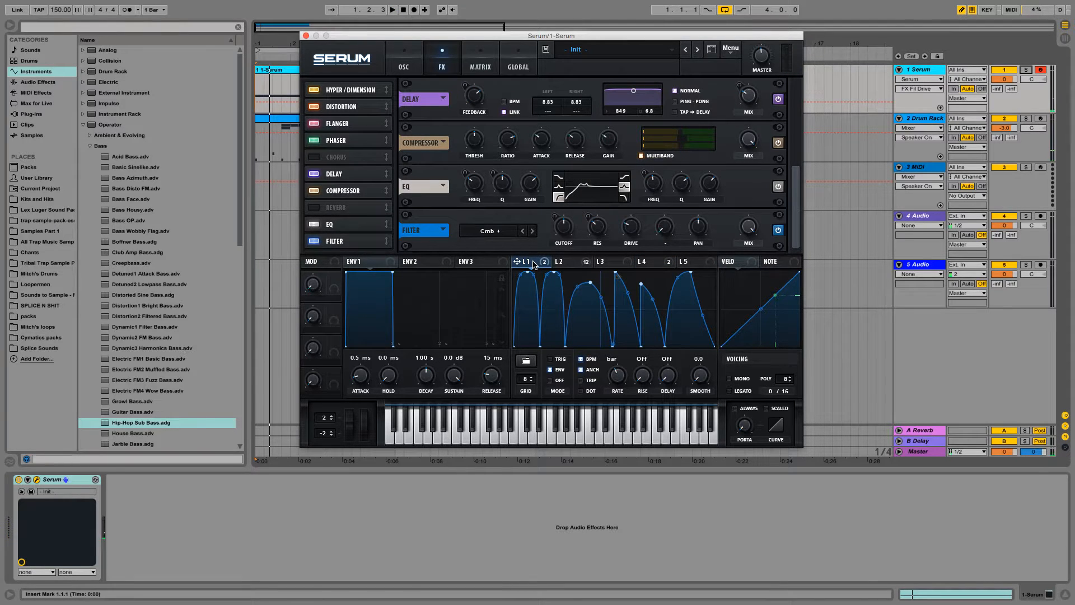
pyautogui.click(560, 262)
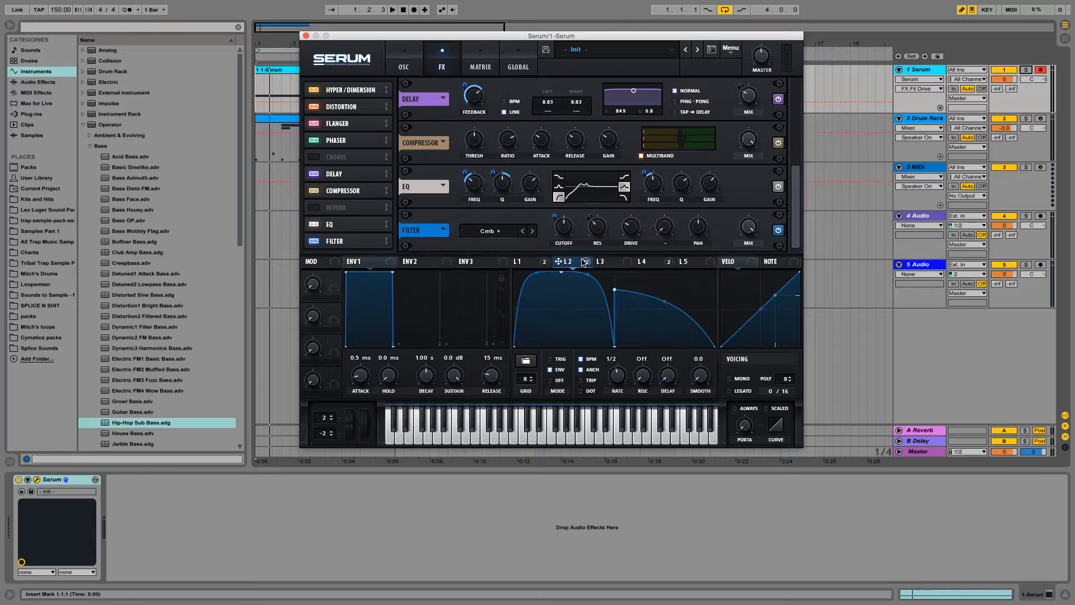
pyautogui.doubleClick(751, 233)
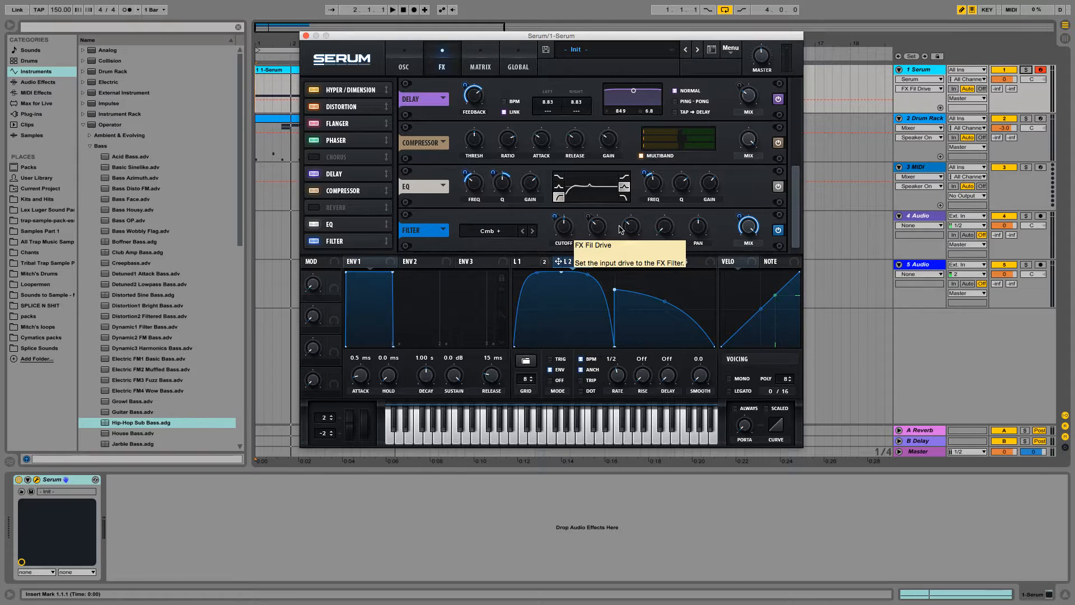
pyautogui.click(543, 262)
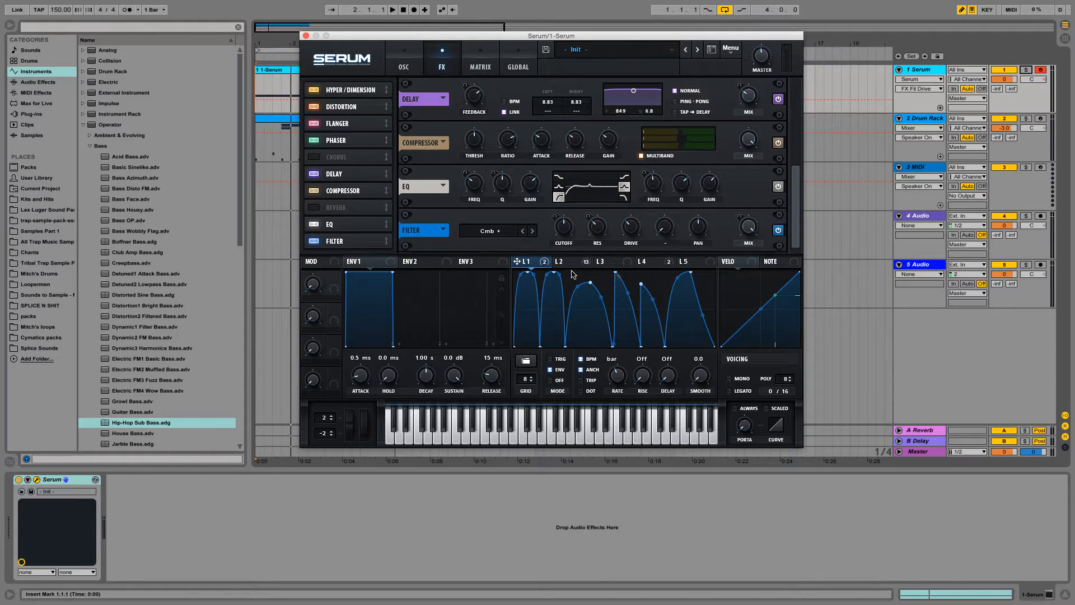
pyautogui.click(567, 262)
pyautogui.click(645, 263)
# Add a modulation matrix routing with LFO 3 as the source and LFO1 Rate as the destination.
pyautogui.click(616, 263)
pyautogui.click(404, 66)
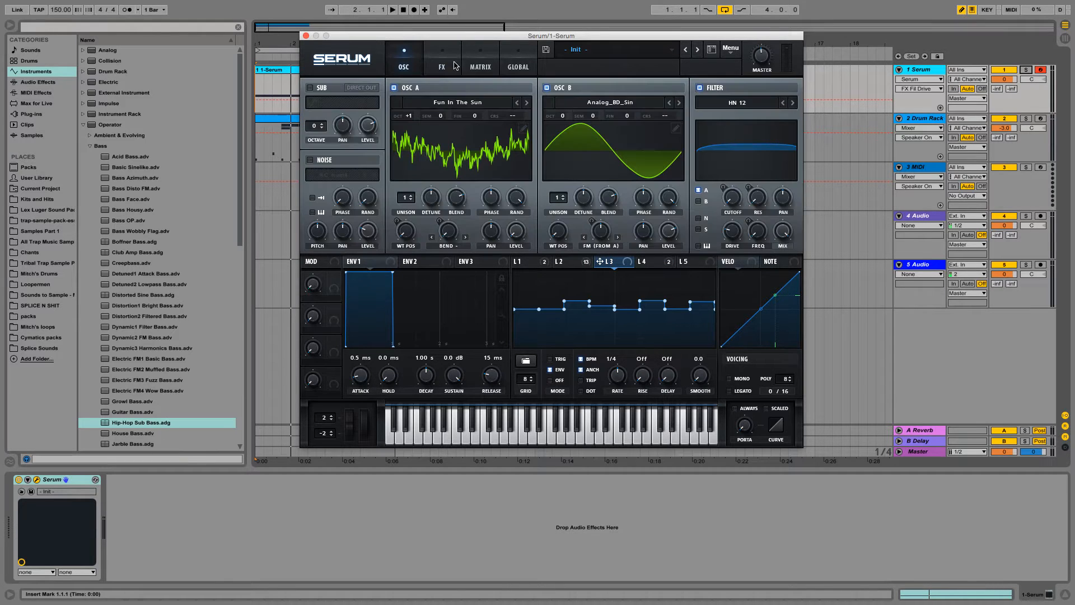
pyautogui.click(483, 67)
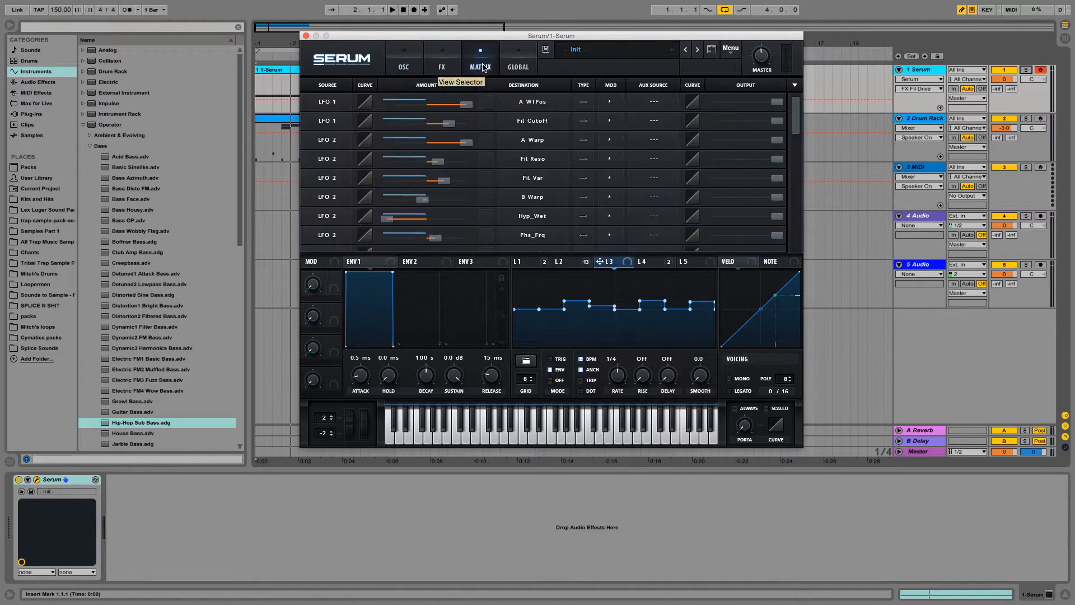
pyautogui.moveTo(799, 126); pyautogui.dragTo(805, 193)
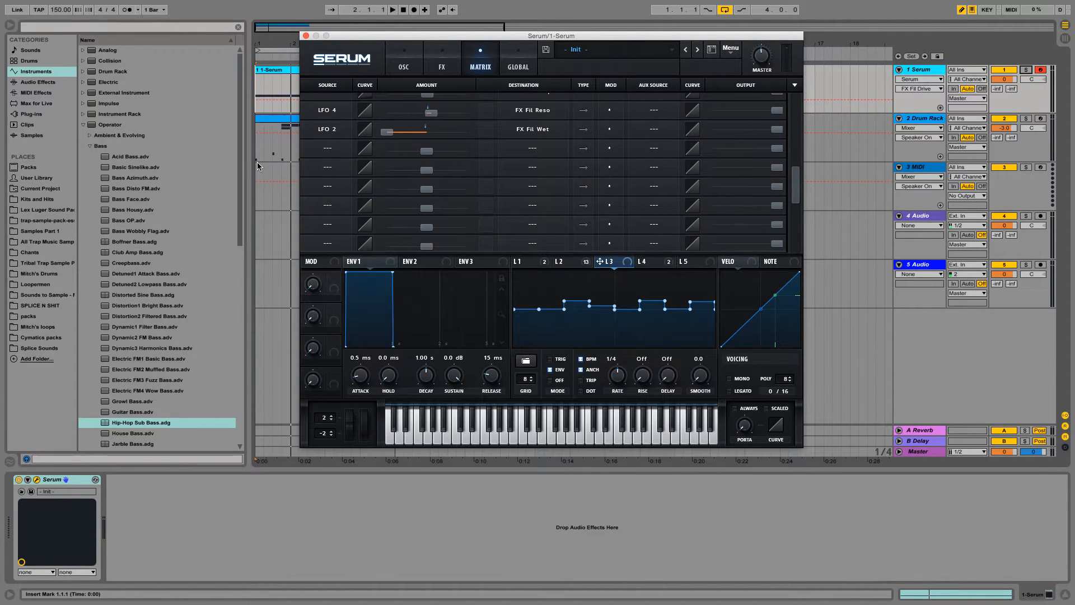
pyautogui.click(339, 149)
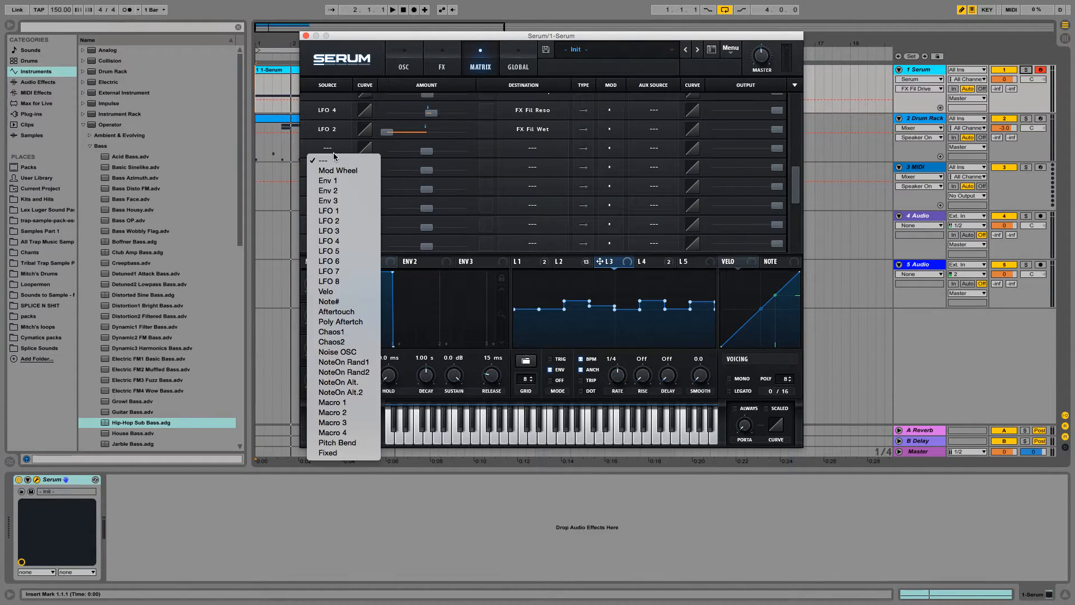
pyautogui.click(344, 231)
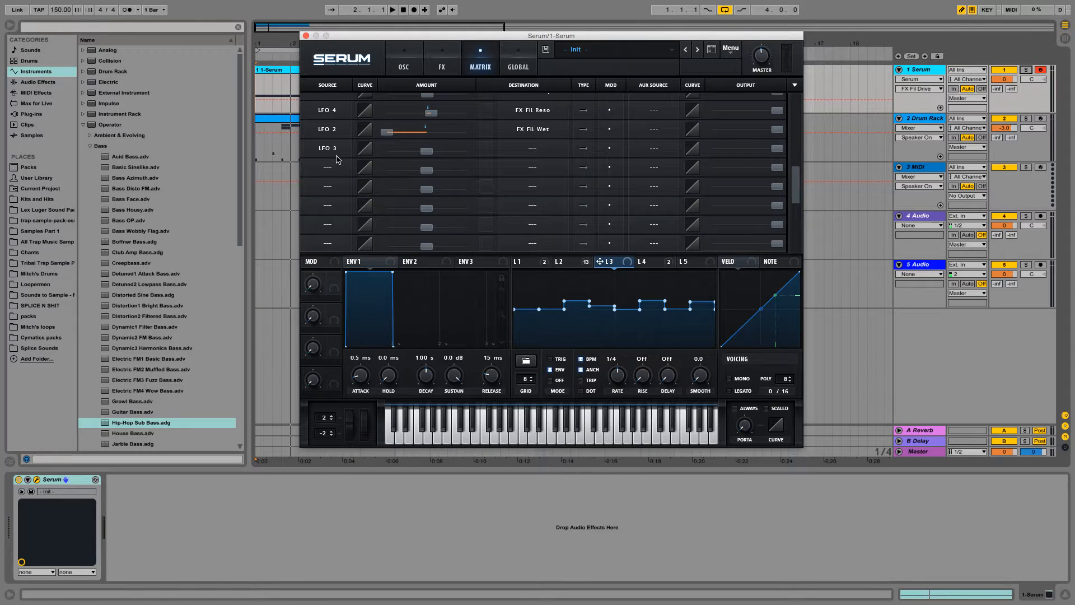
pyautogui.click(510, 145)
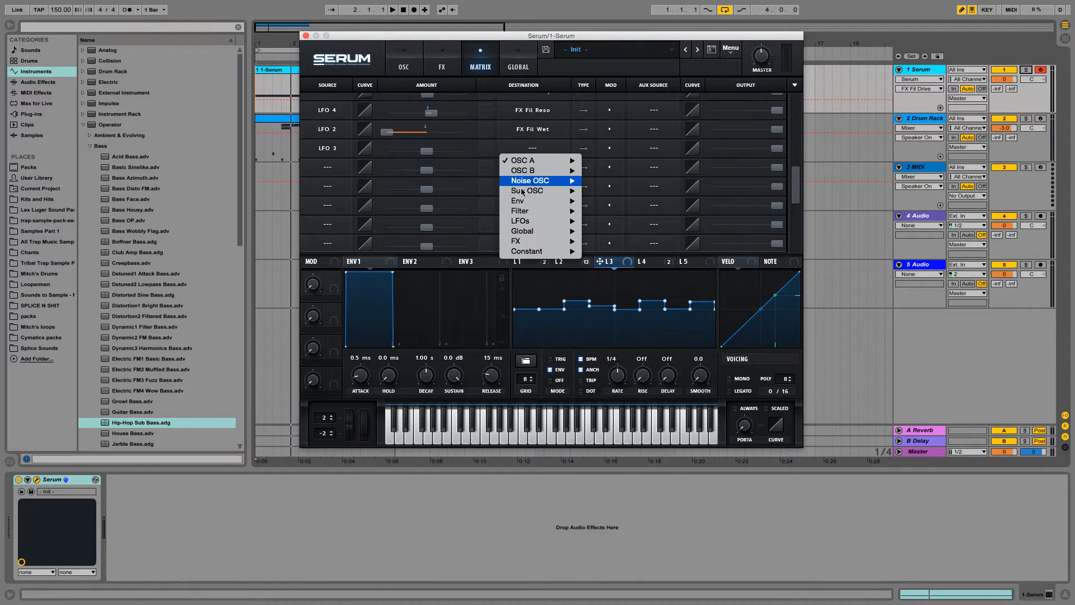
pyautogui.moveTo(530, 220)
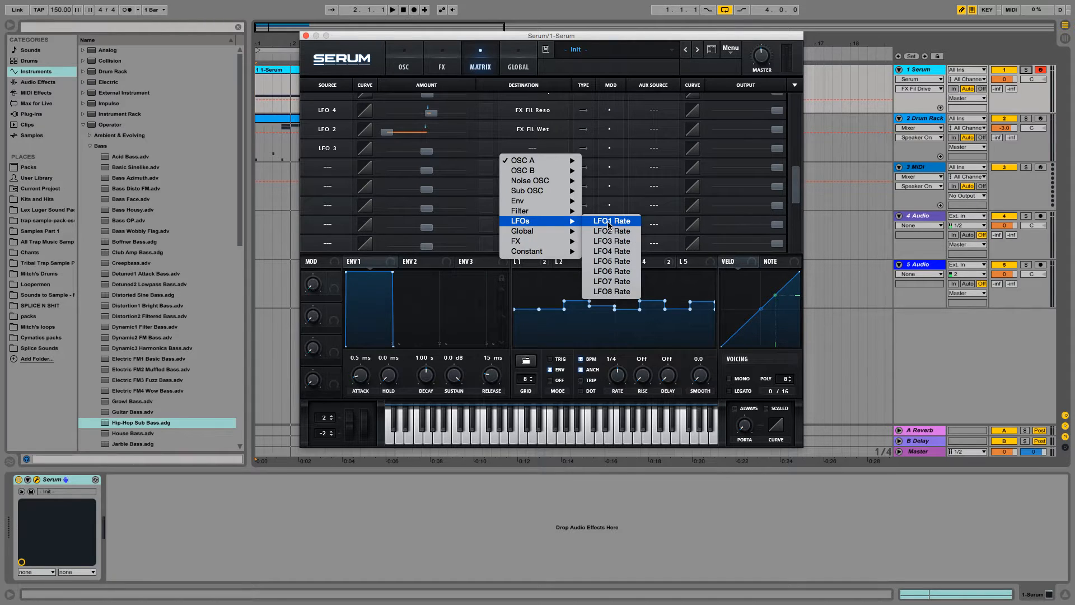
pyautogui.click(608, 222)
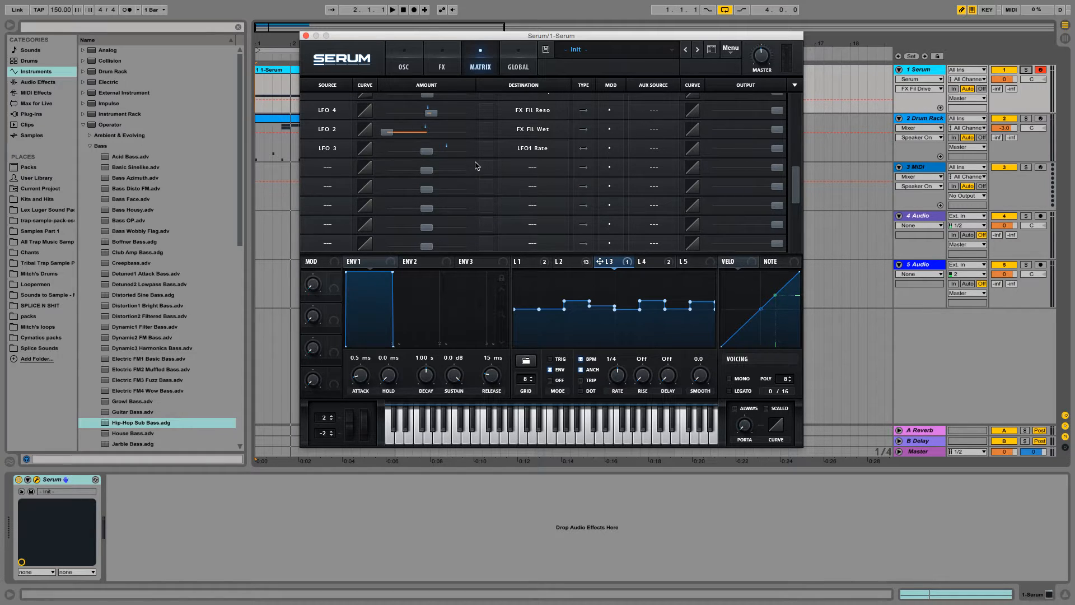
# Set LFO 3's rate to 4 bar and raise its modulation amount on LFO1 Rate while the bass clip plays.
pyautogui.press('space')
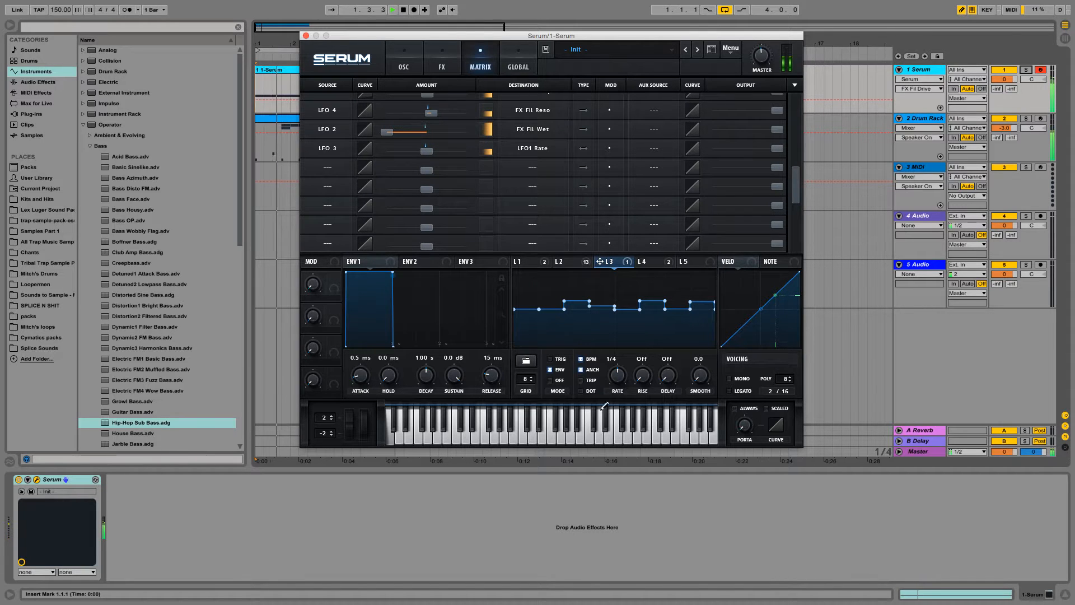
pyautogui.press('space')
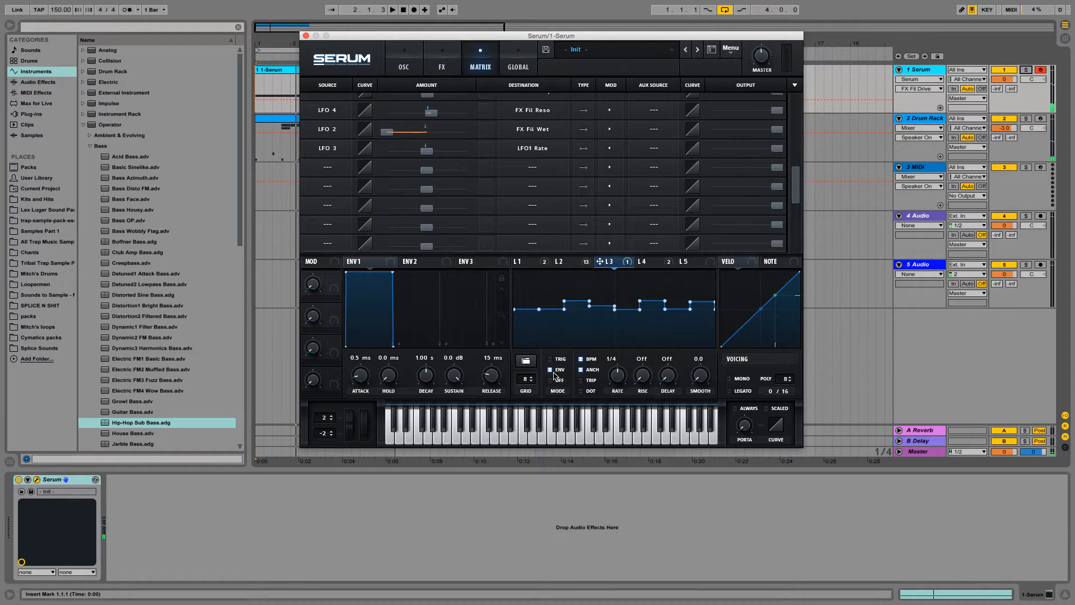
pyautogui.moveTo(620, 376); pyautogui.dragTo(614, 407)
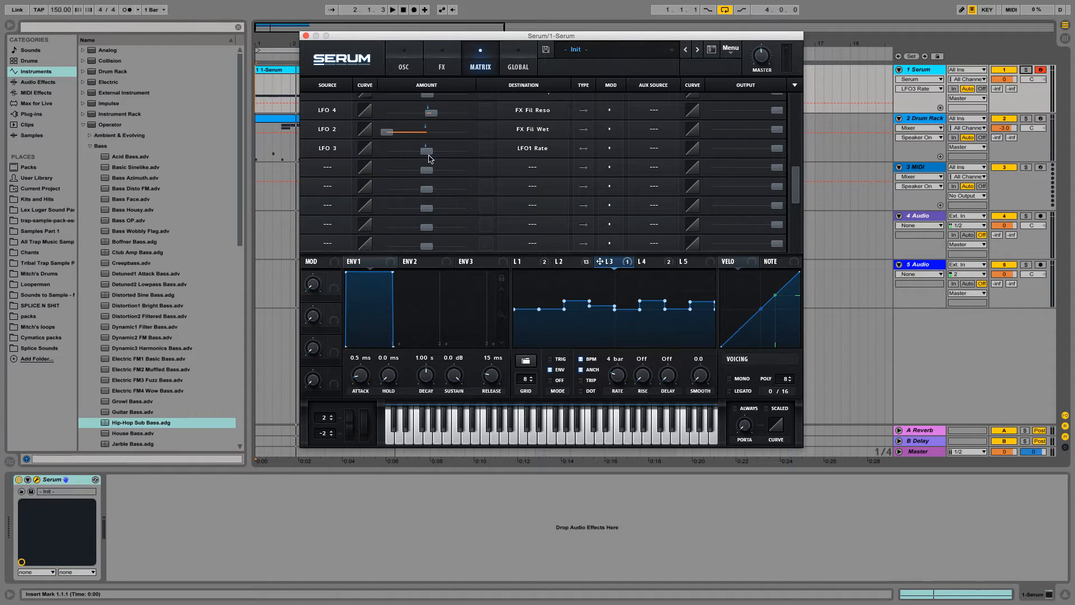
pyautogui.press('space')
pyautogui.moveTo(427, 150); pyautogui.dragTo(448, 152)
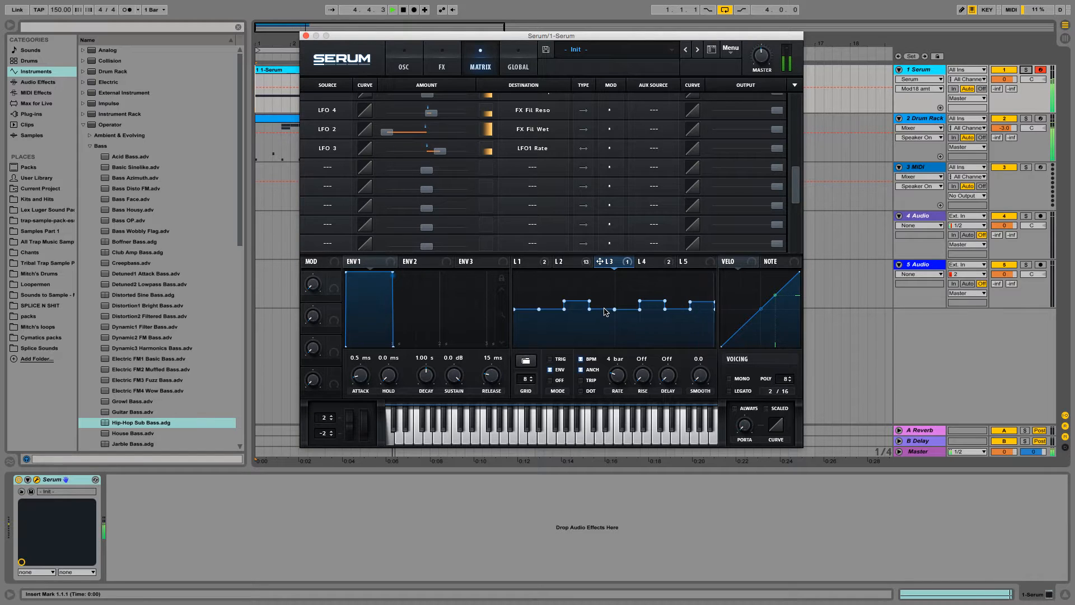
pyautogui.click(412, 63)
pyautogui.click(444, 64)
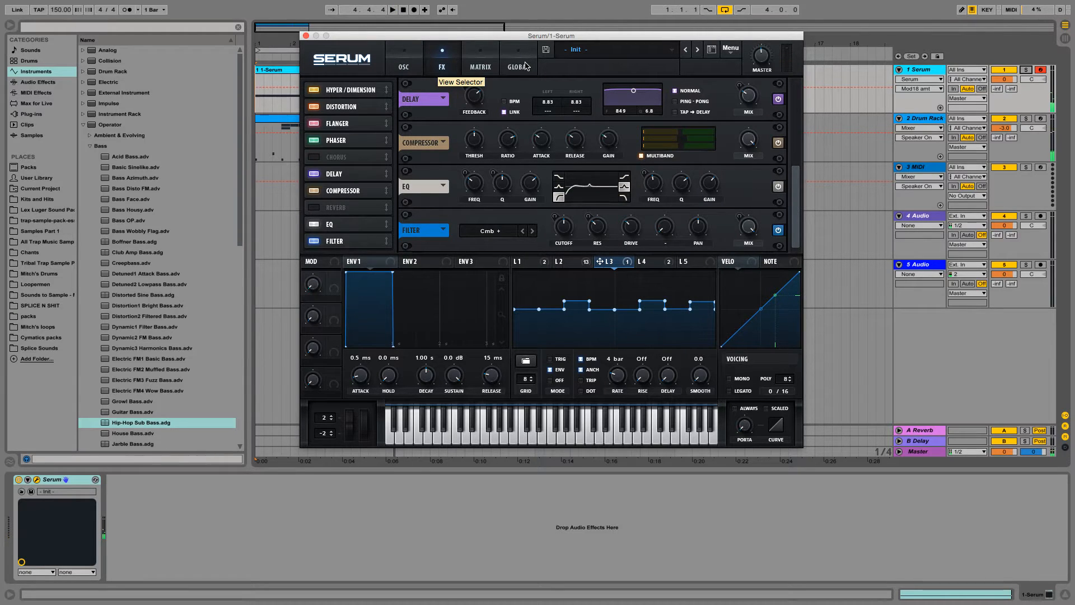
pyautogui.click(413, 60)
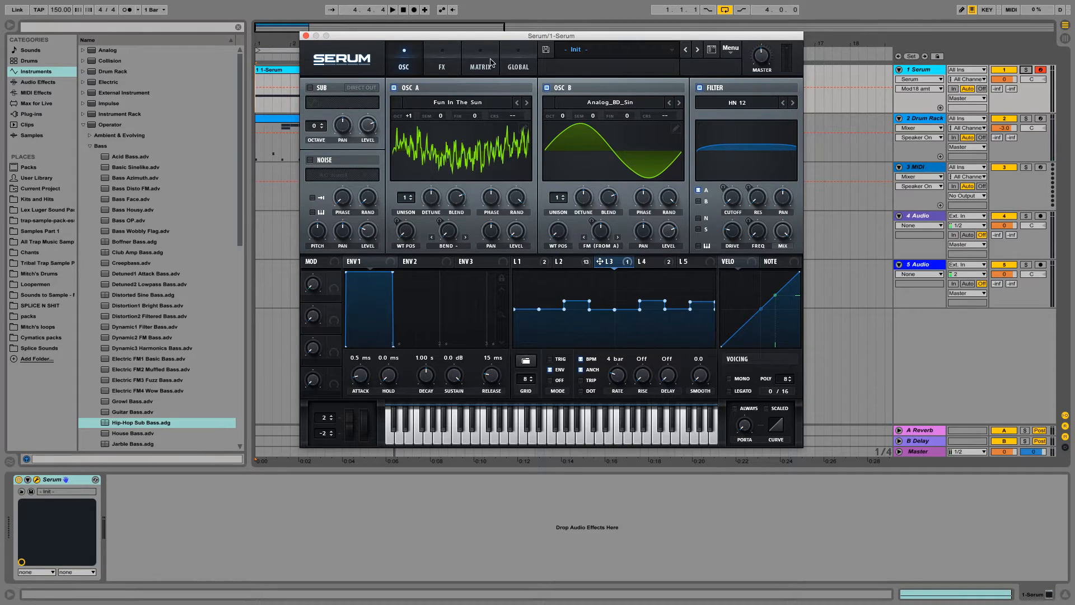
# Add a modulation matrix routing from LFO 4 to the global Mast.Tun with an amount of about 20.
pyautogui.click(645, 262)
pyautogui.click(481, 60)
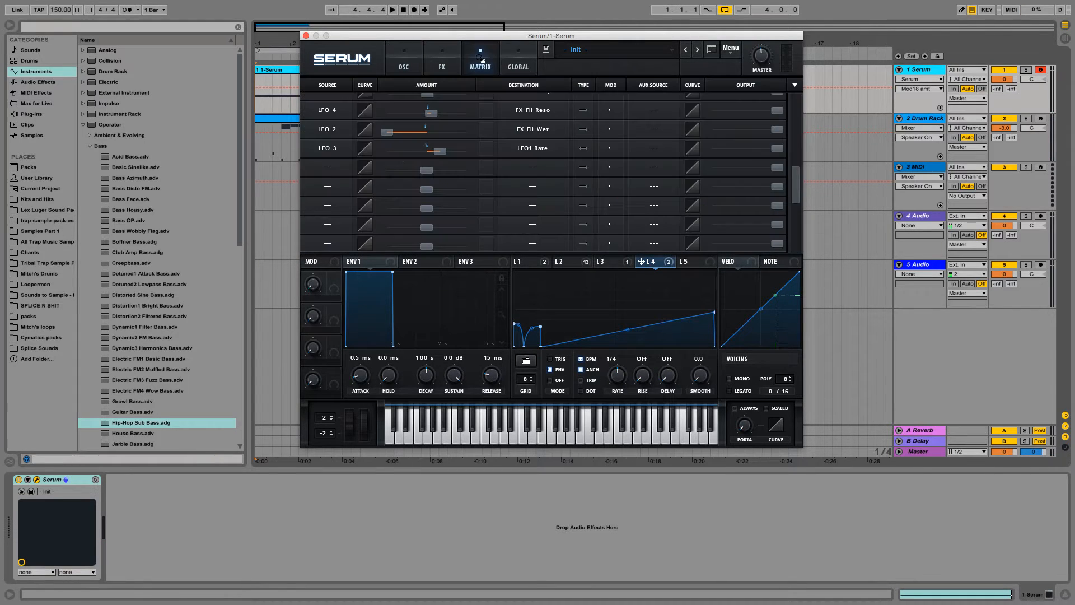
pyautogui.click(320, 167)
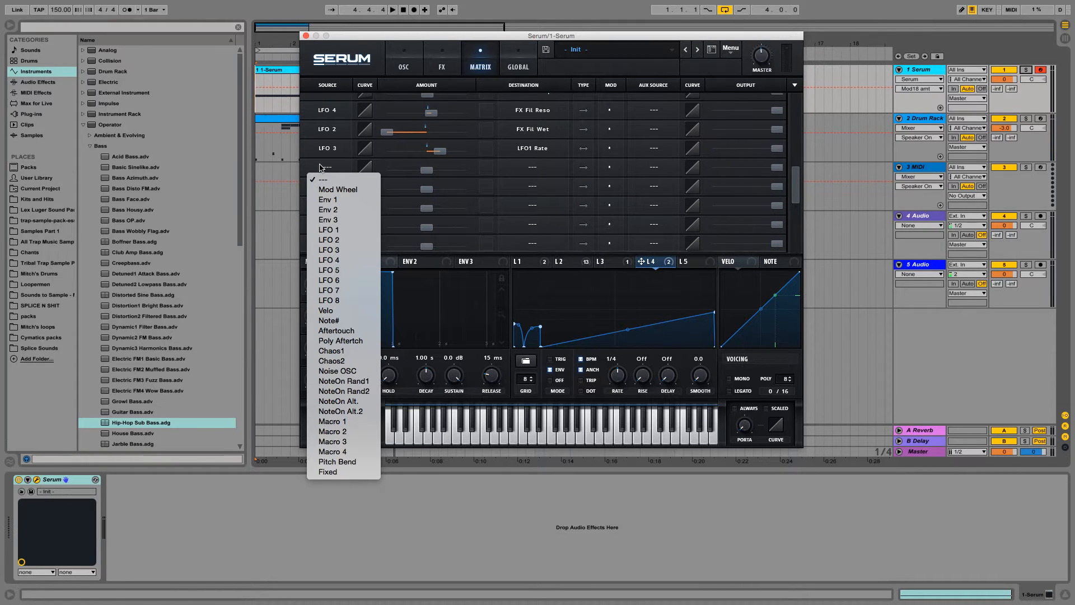
pyautogui.click(330, 261)
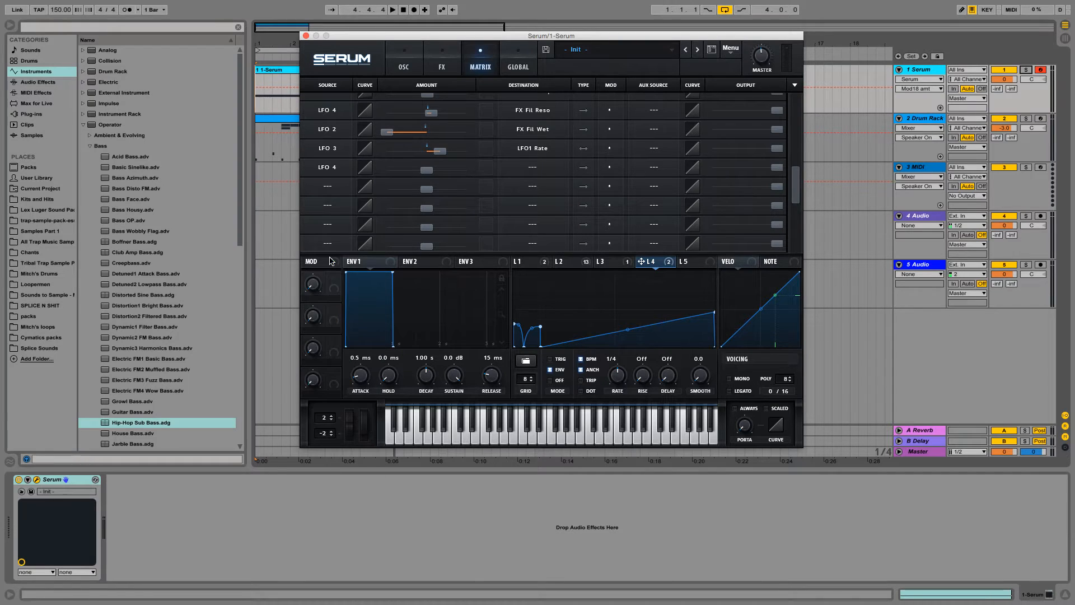
pyautogui.click(522, 171)
pyautogui.moveTo(546, 251)
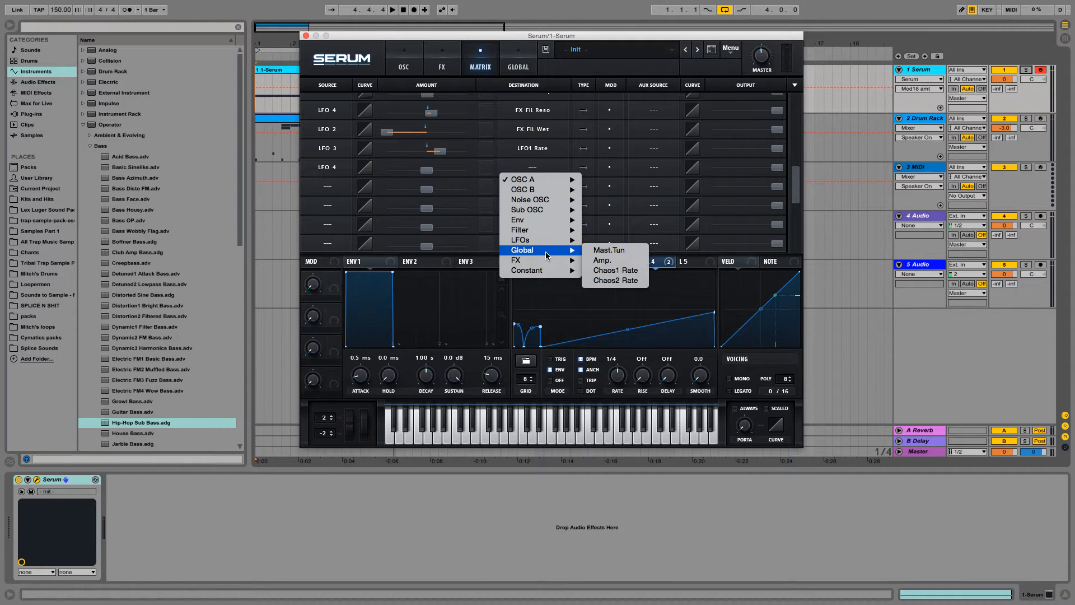
pyautogui.click(604, 251)
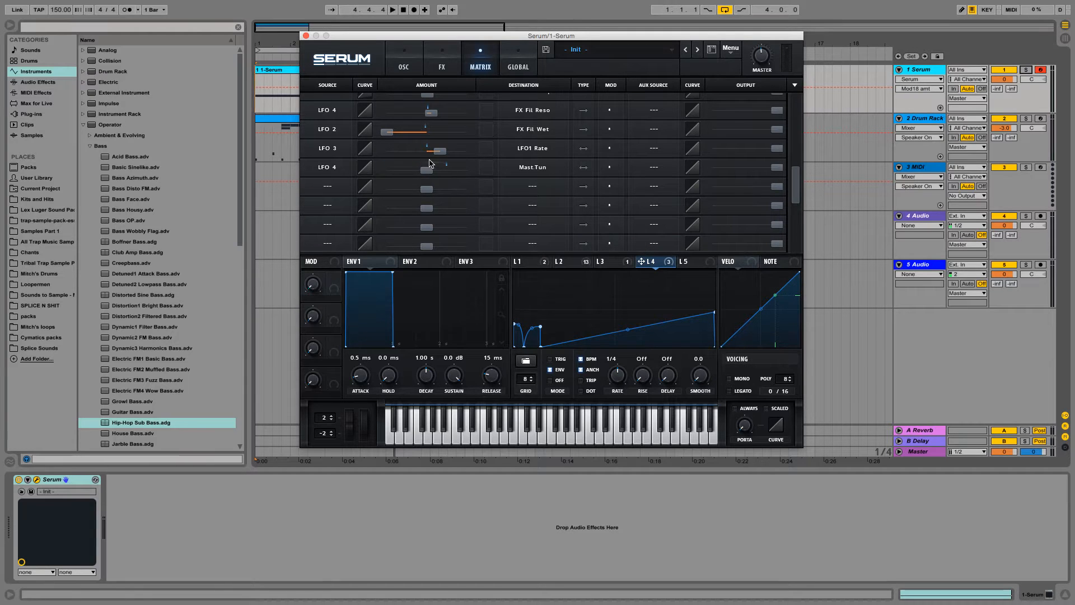
pyautogui.moveTo(428, 173); pyautogui.dragTo(433, 172)
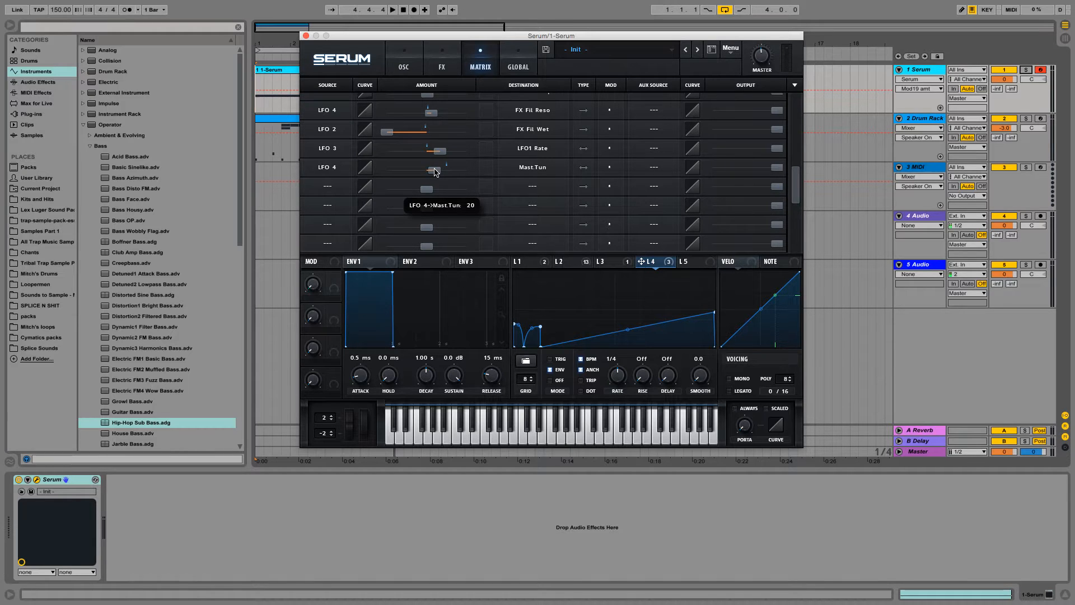
pyautogui.moveTo(434, 168); pyautogui.dragTo(436, 172)
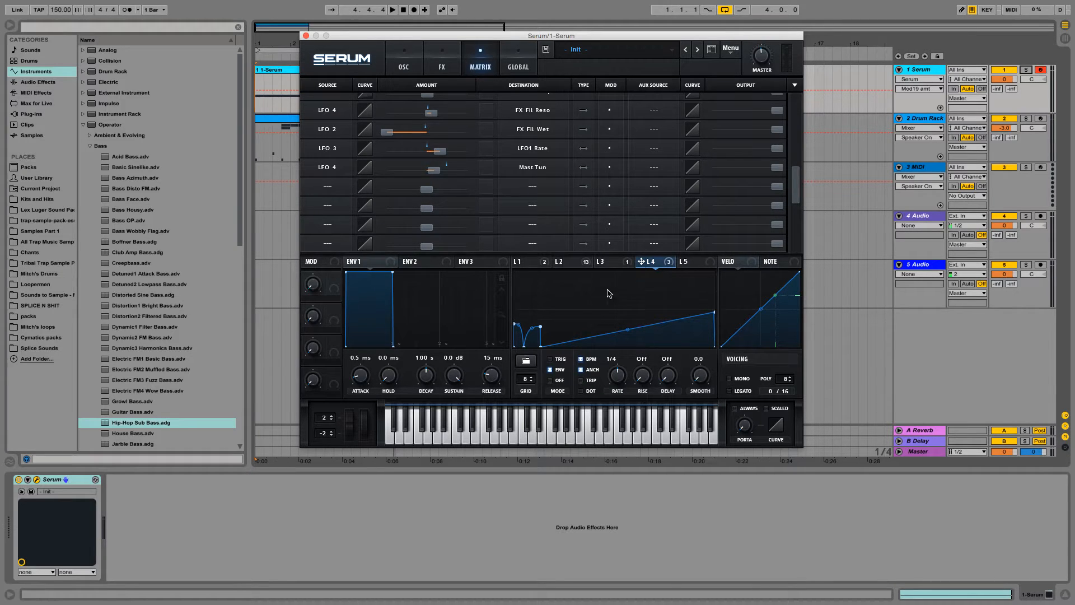
# Set LFO 4's rate to 4 bar and play the bass clip.
pyautogui.click(552, 261)
pyautogui.click(569, 263)
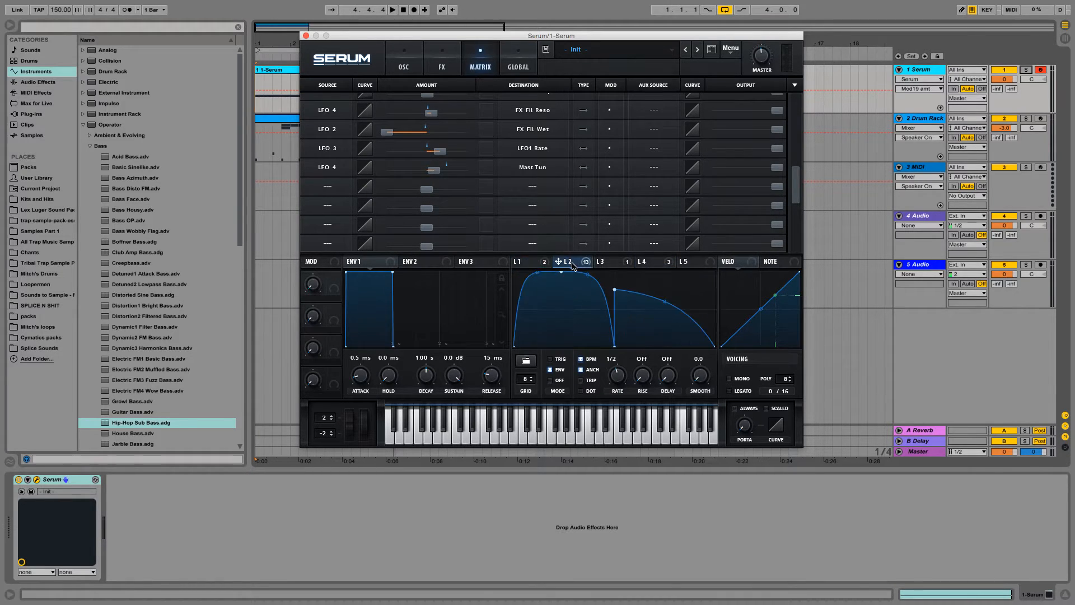
pyautogui.click(640, 263)
pyautogui.moveTo(621, 378); pyautogui.dragTo(620, 413)
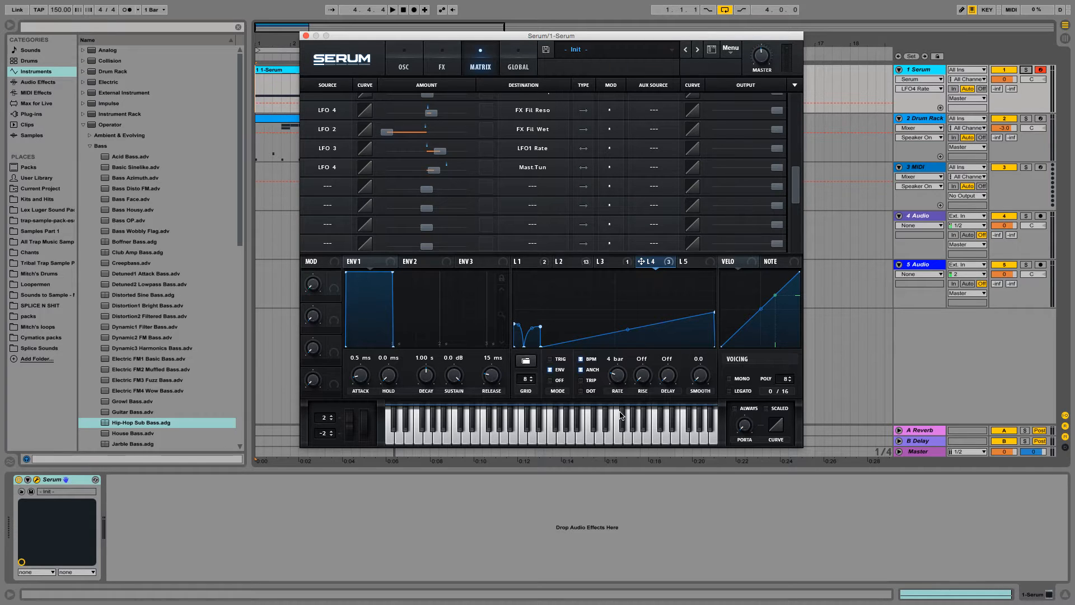
pyautogui.press('space')
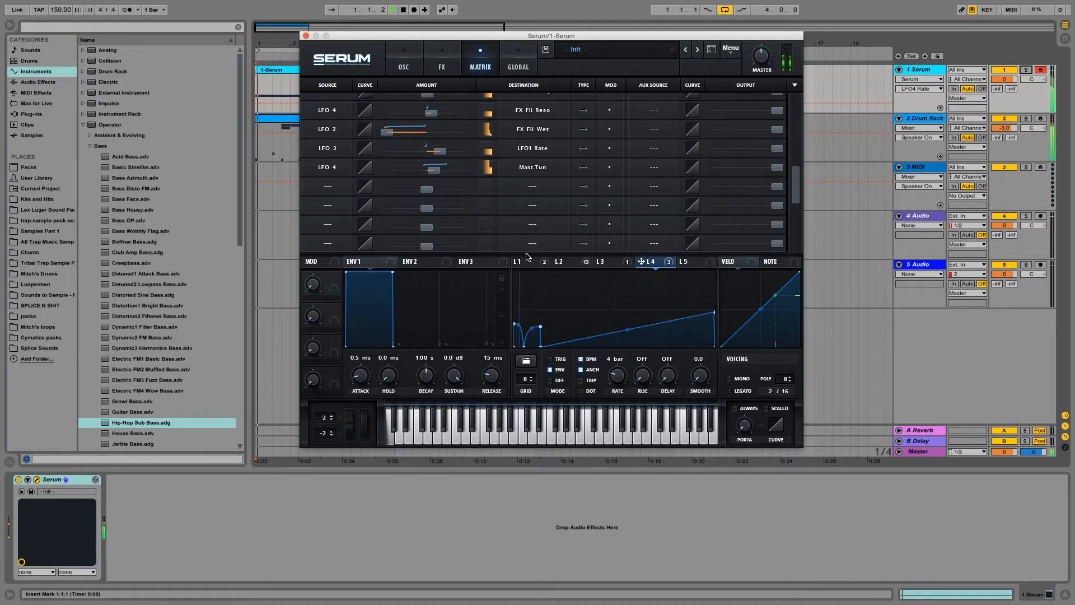
# Load the user shape Tut 1 into LFO 1 and play the bass clip again.
pyautogui.click(531, 265)
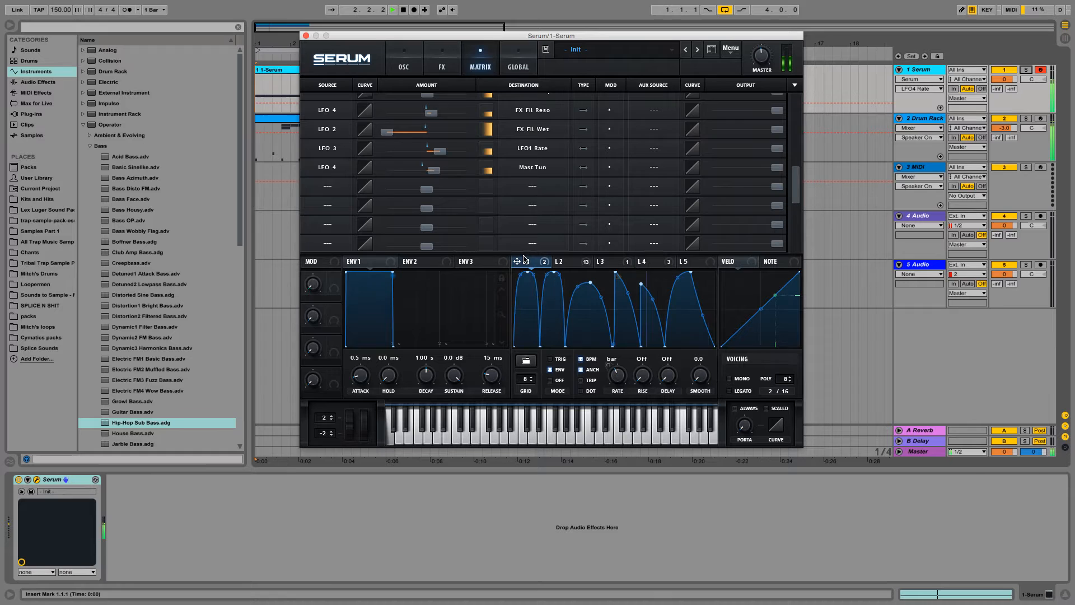
pyautogui.click(413, 65)
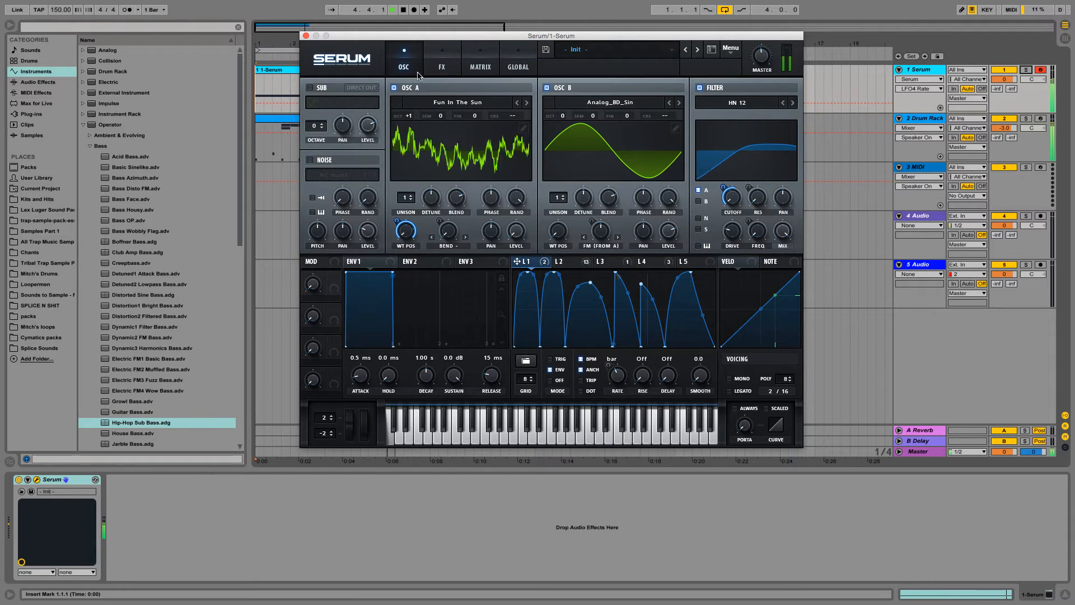
pyautogui.press('space')
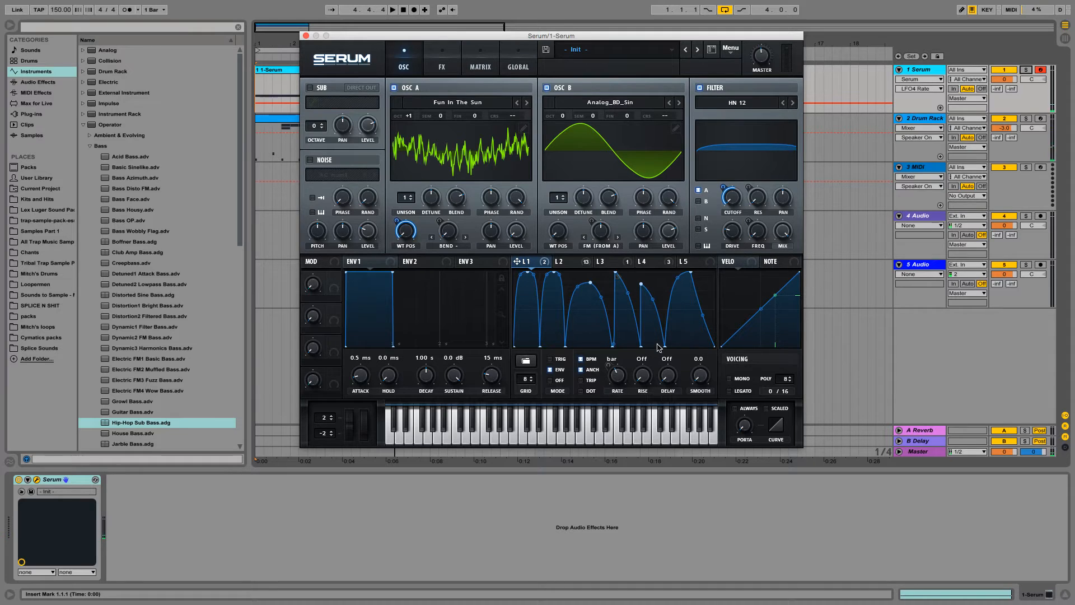
pyautogui.click(529, 363)
pyautogui.moveTo(531, 393)
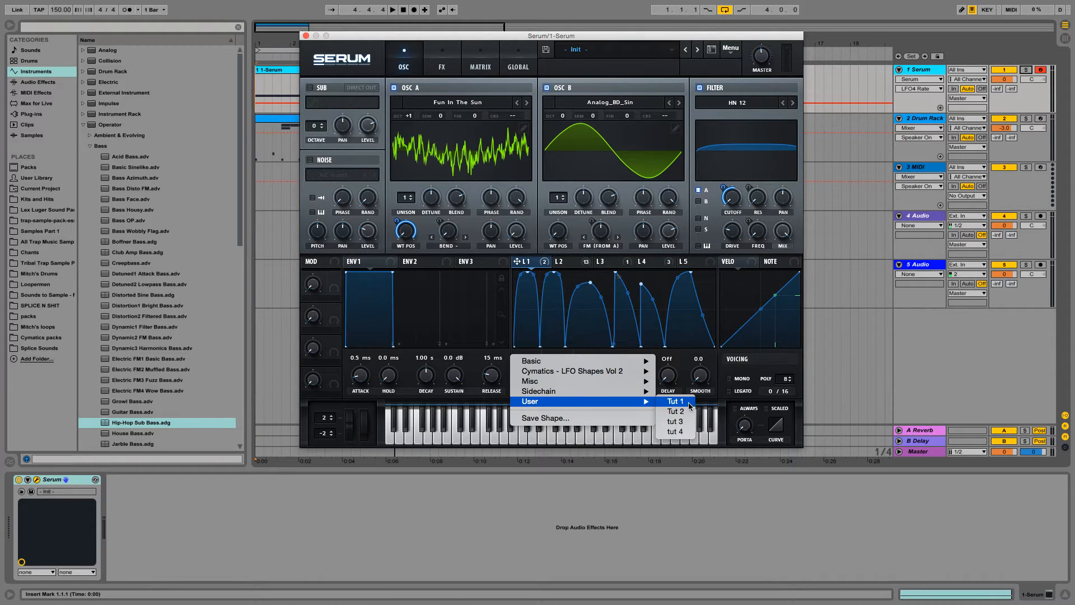
pyautogui.click(675, 401)
pyautogui.press('space')
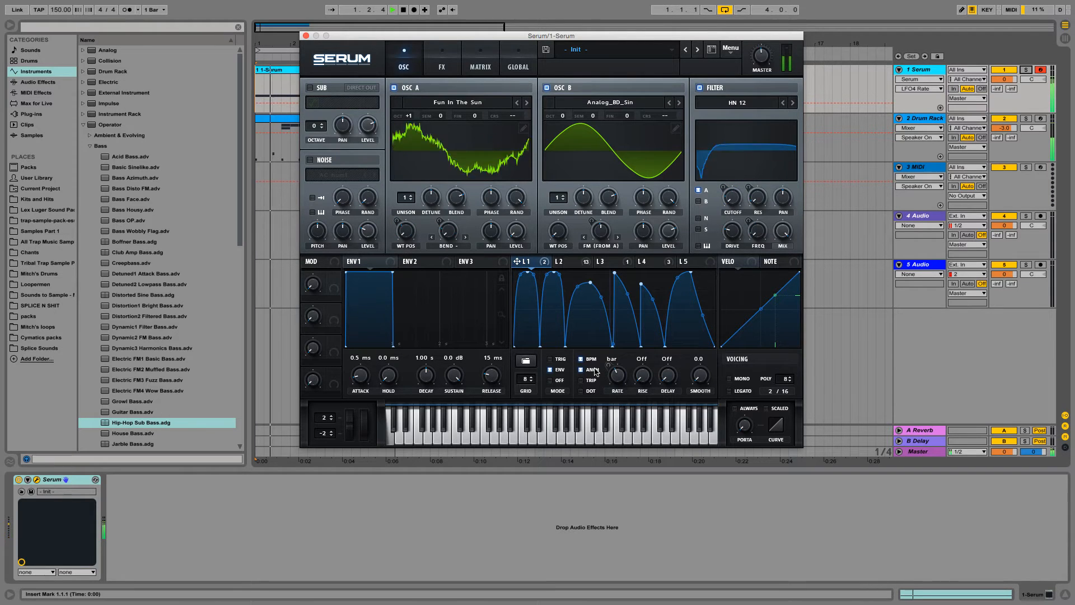
# Set a loopback point near the middle of LFO 1's curve and audition the bass clip.
pyautogui.click(550, 359)
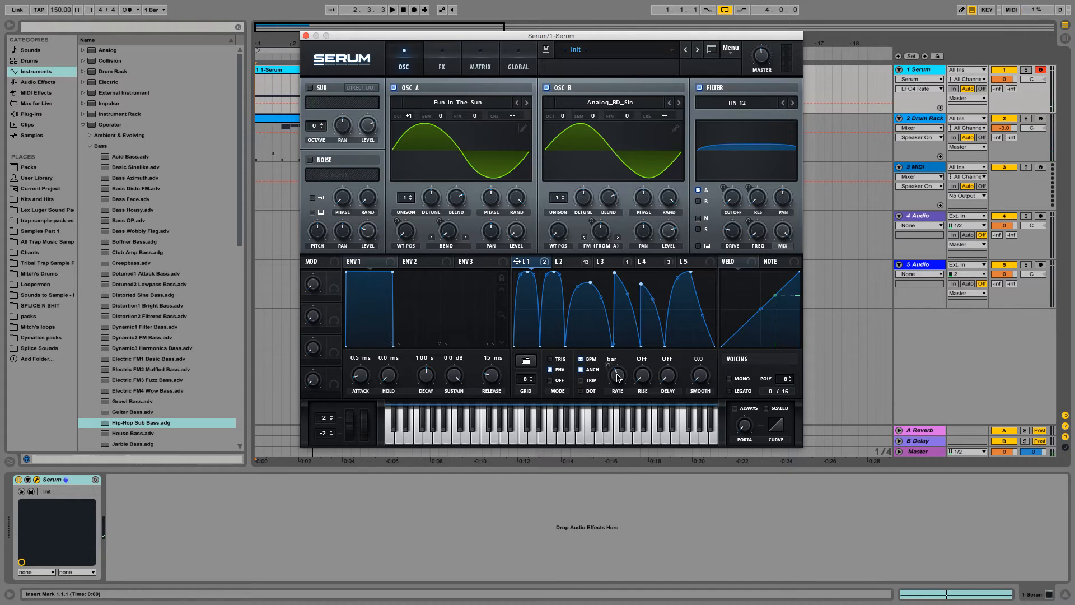
pyautogui.rightClick(612, 276)
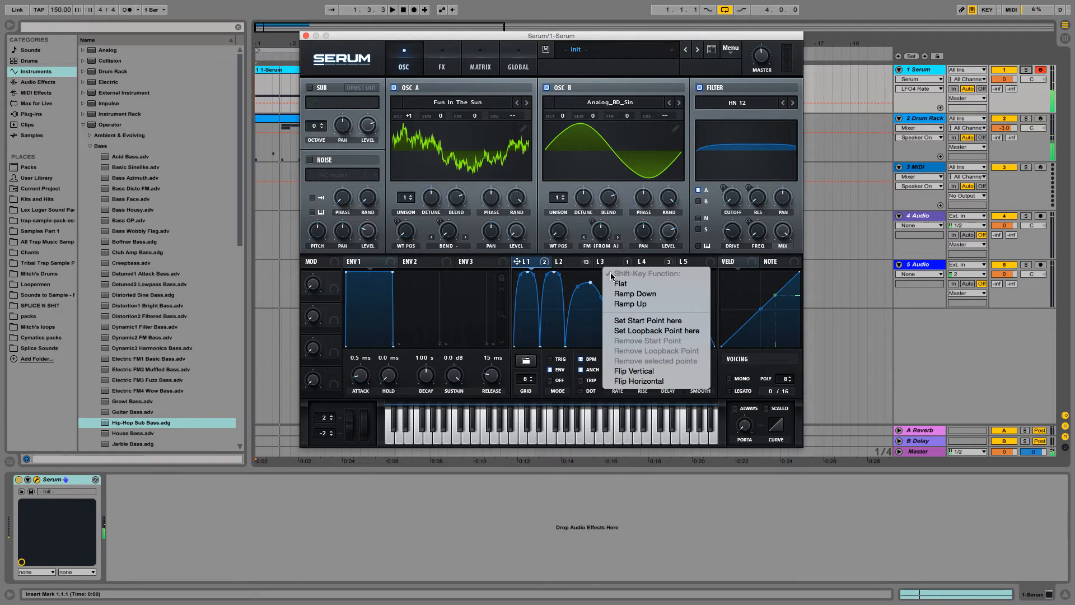
pyautogui.click(645, 331)
pyautogui.press('space')
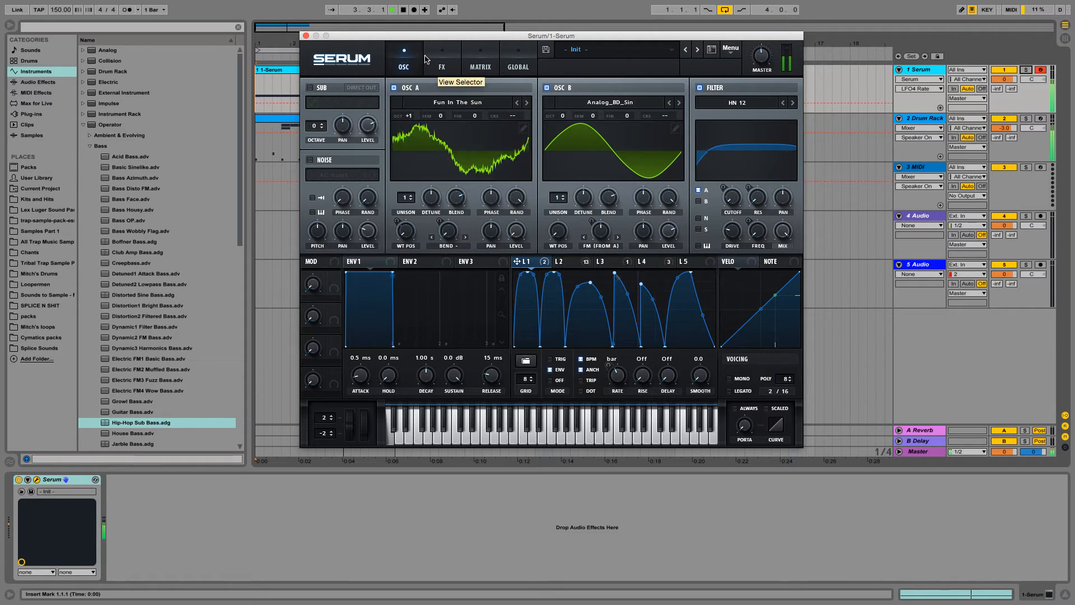
pyautogui.press('space')
# Add a modulation matrix routing from LFO 1 to the global Amp. and raise its amount to the maximum.
pyautogui.click(439, 64)
pyautogui.click(473, 63)
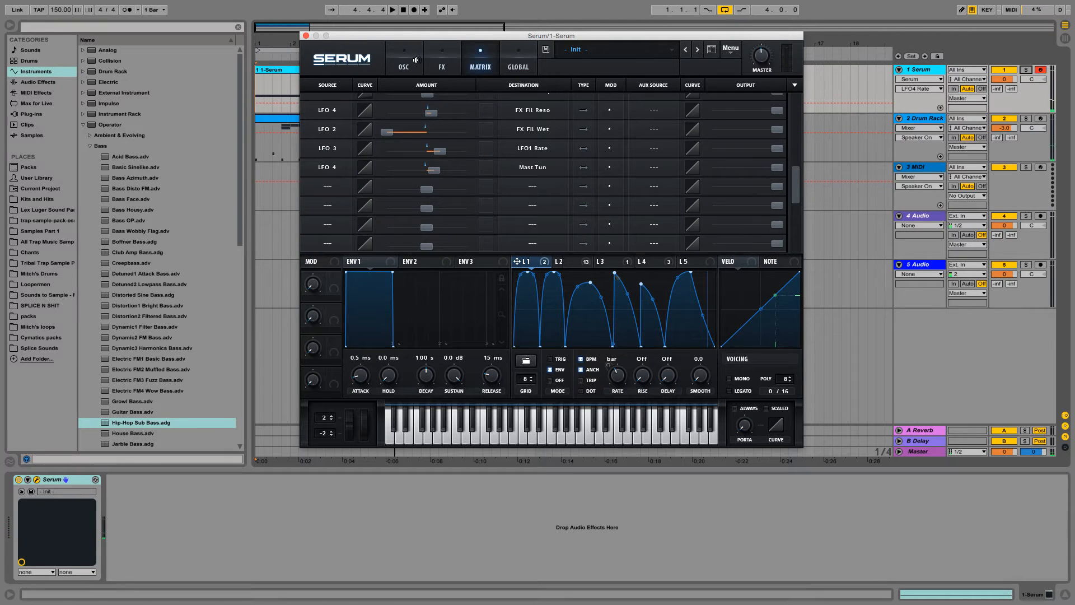
pyautogui.click(317, 189)
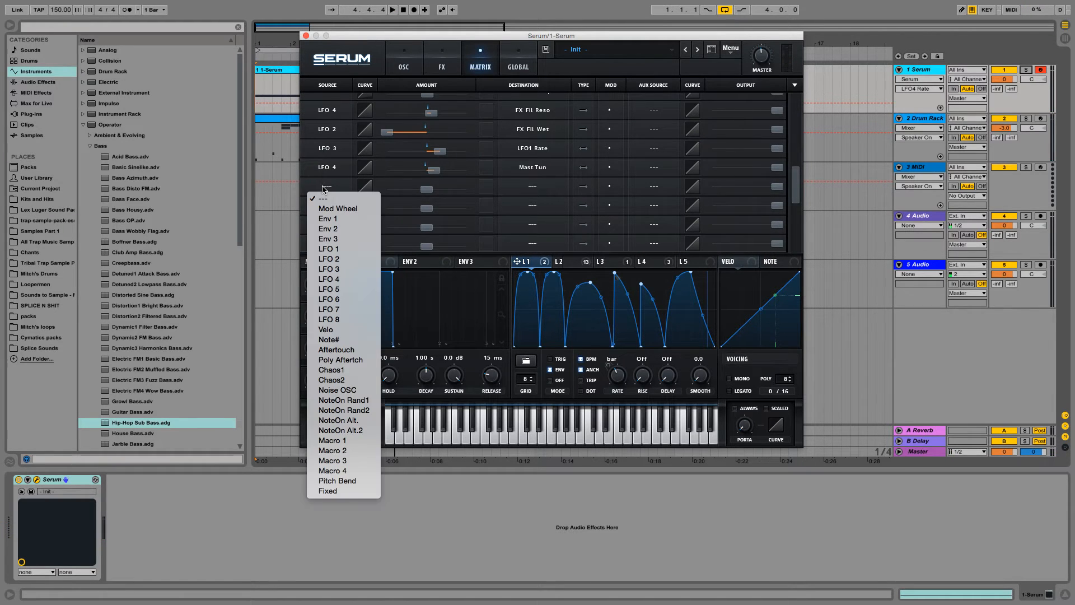
pyautogui.click(353, 249)
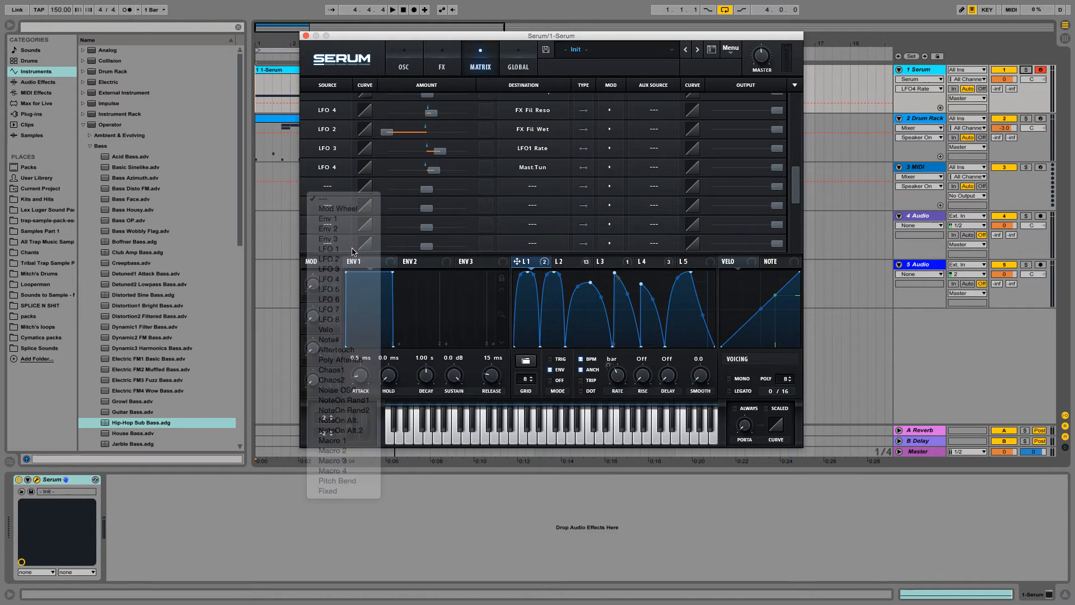
pyautogui.click(542, 188)
pyautogui.moveTo(543, 269)
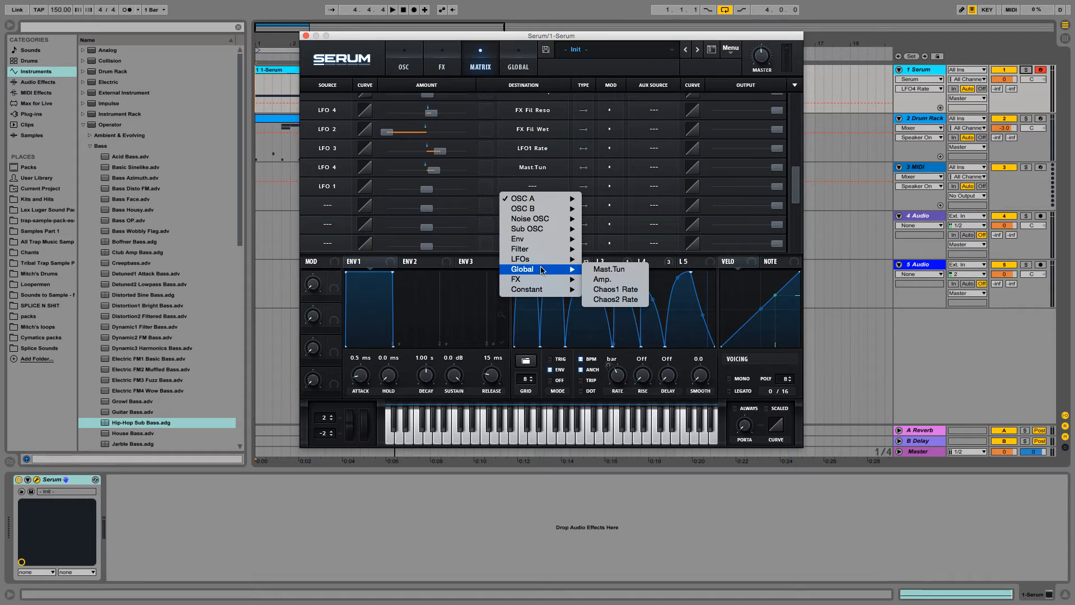
pyautogui.click(600, 279)
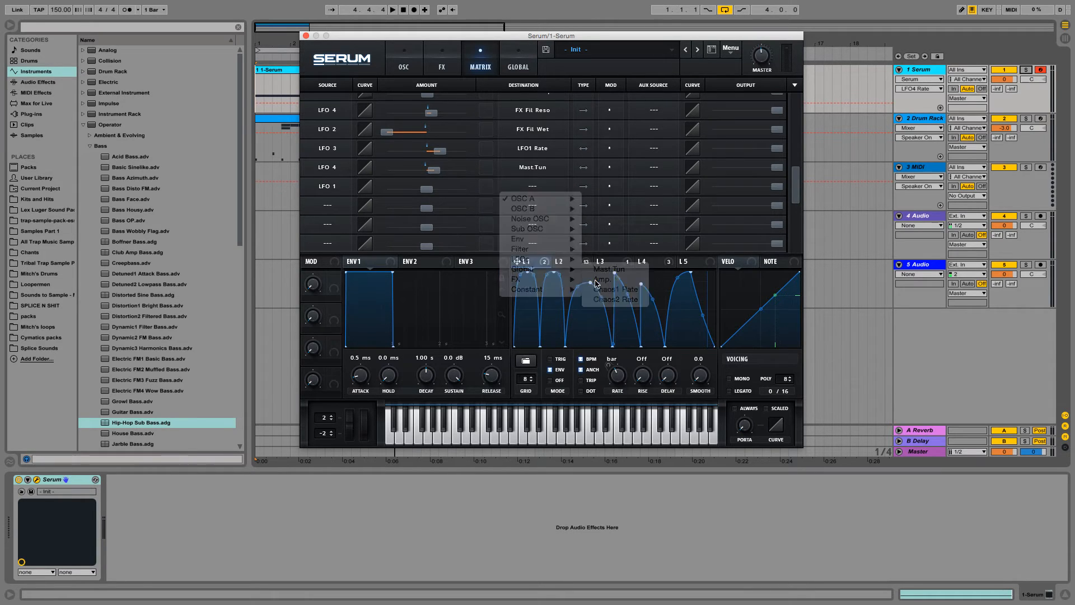
pyautogui.moveTo(425, 193); pyautogui.dragTo(465, 190)
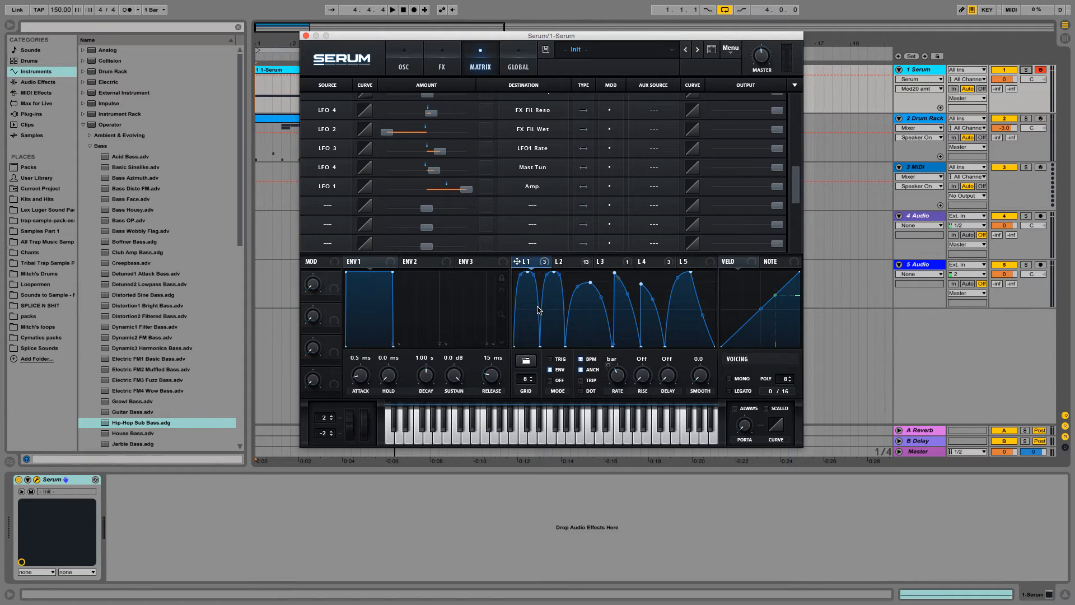
pyautogui.press('super+space')
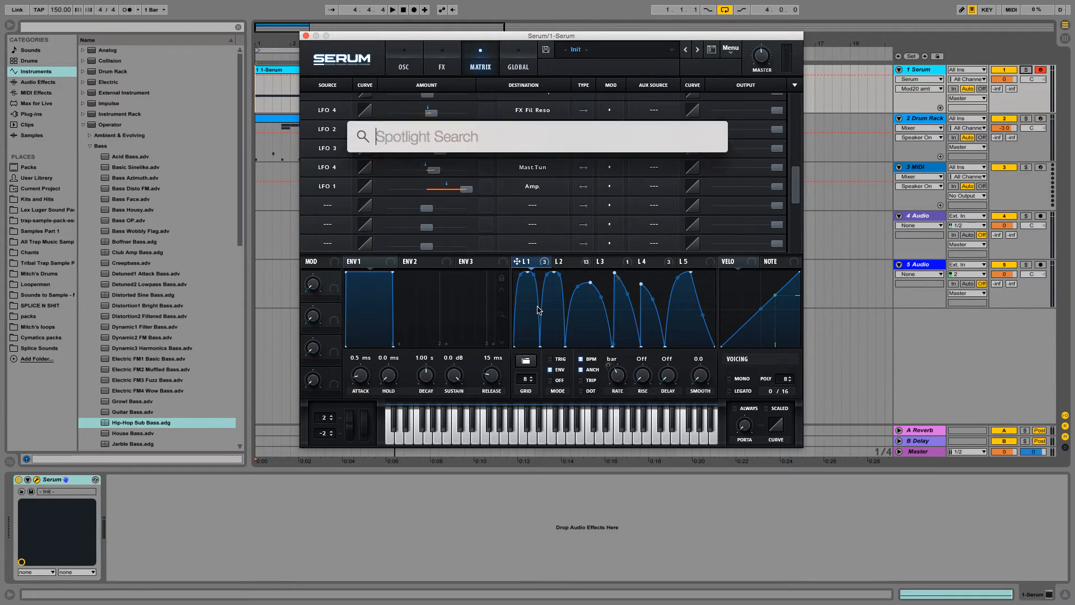
pyautogui.click(508, 202)
pyautogui.click(567, 192)
# Route oscillator B through the HN 12 filter and audition the bass clip.
pyautogui.press('space')
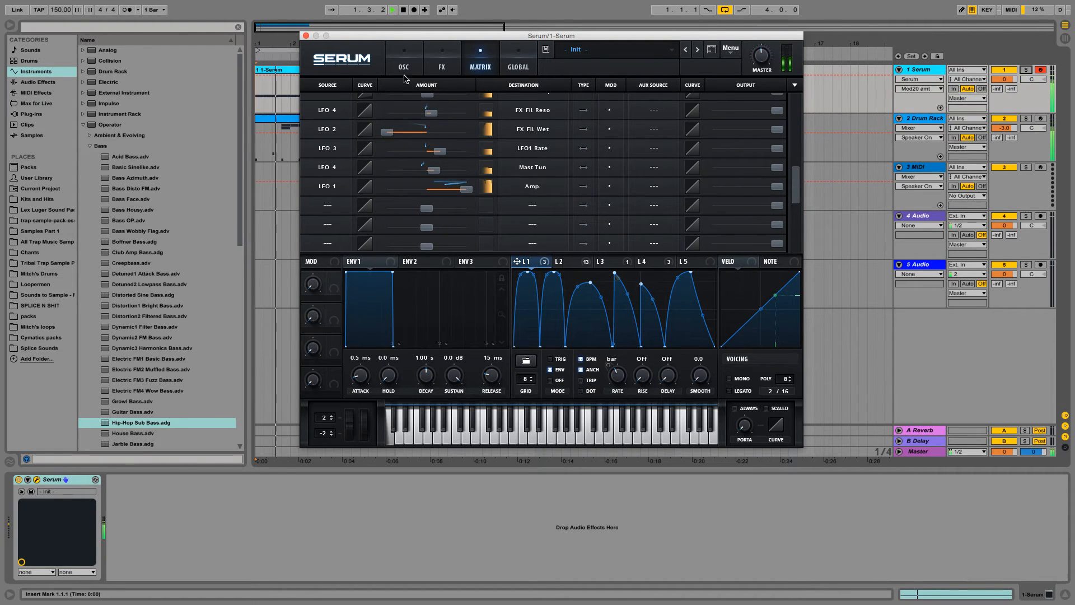
pyautogui.click(584, 188)
pyautogui.click(406, 67)
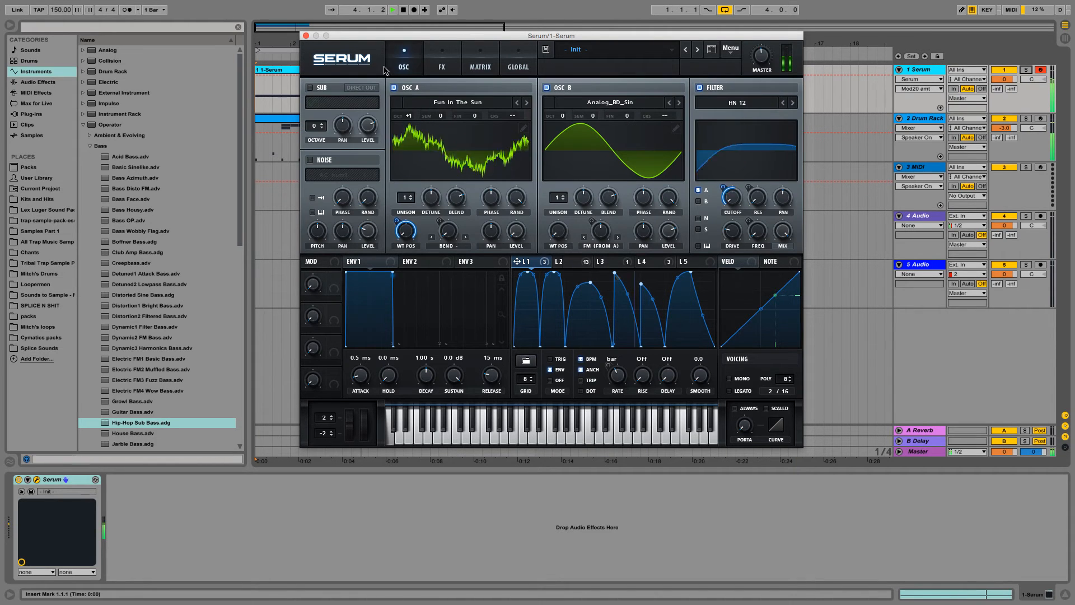
pyautogui.click(699, 202)
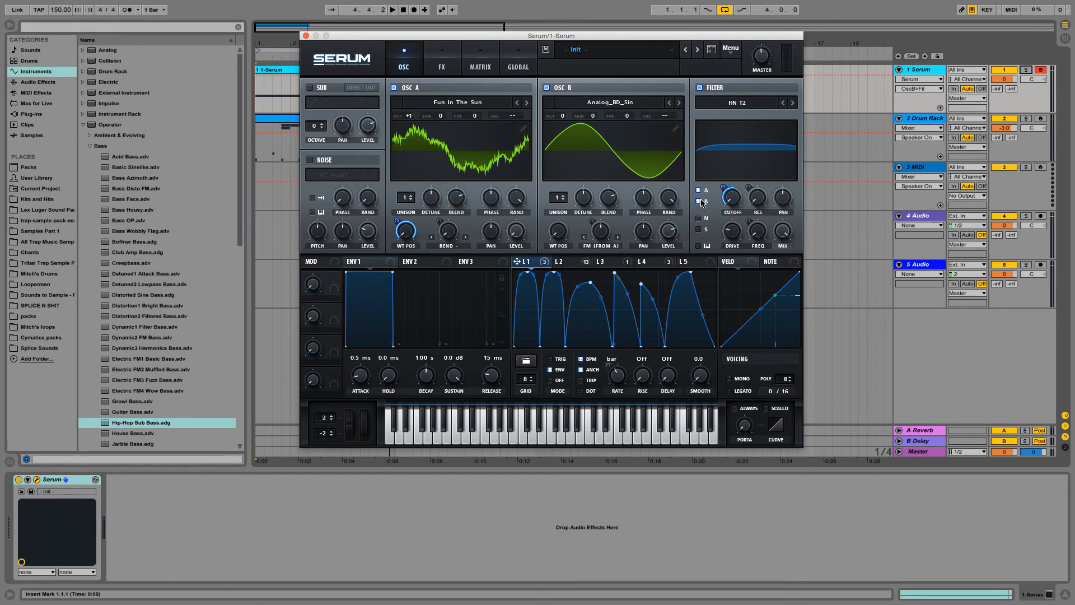
pyautogui.press('space')
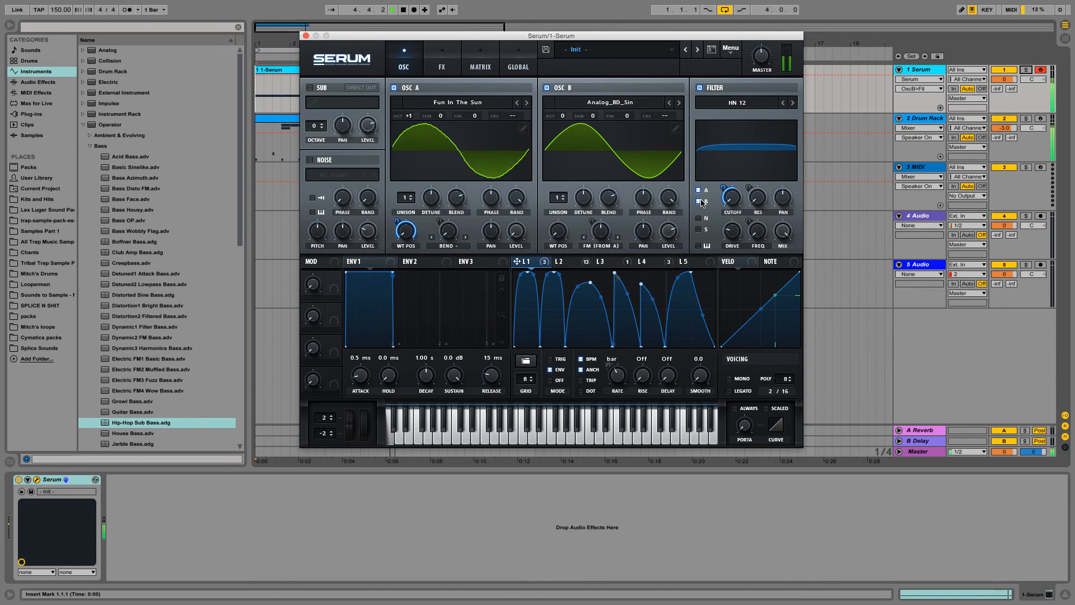
pyautogui.press('space')
# Enable the sub oscillator with Direct Out and switch on its routing to the filter.
pyautogui.click(310, 87)
pyautogui.click(364, 88)
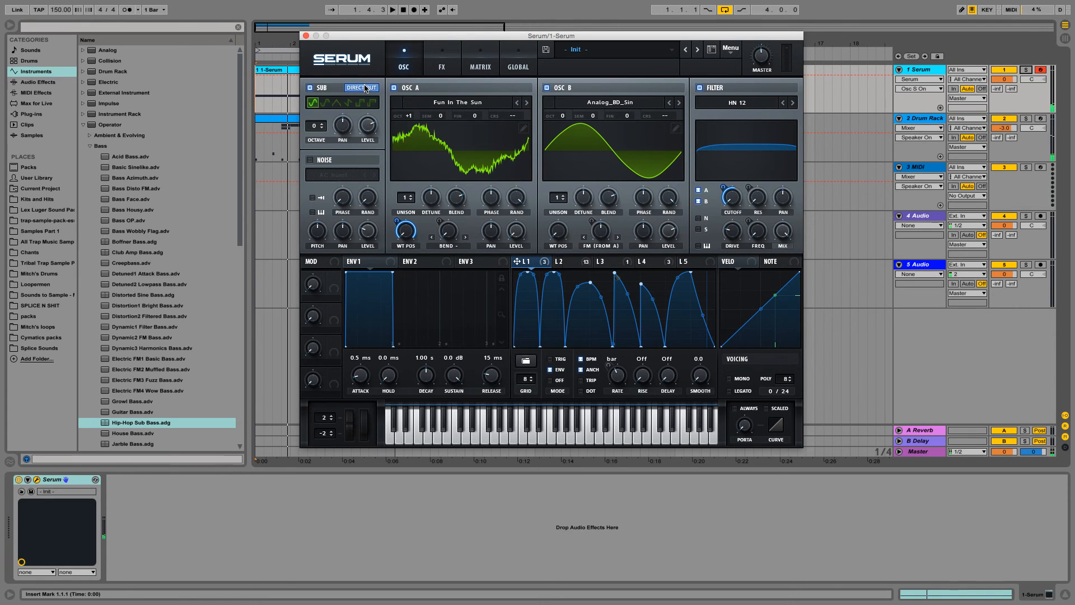
pyautogui.click(698, 229)
pyautogui.click(439, 56)
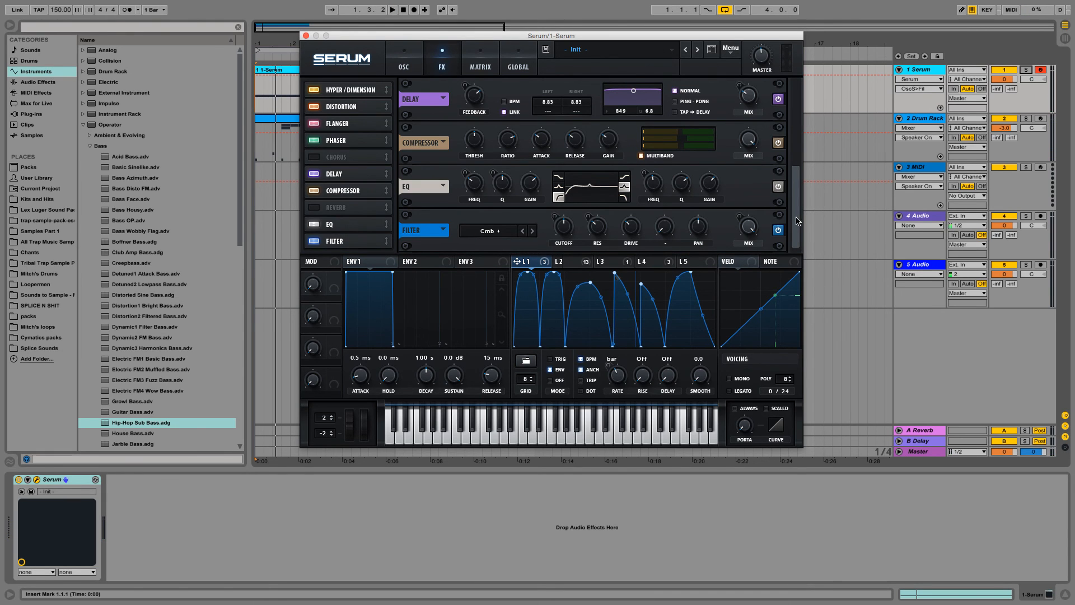
pyautogui.scroll(5, 798, 221)
pyautogui.click(405, 67)
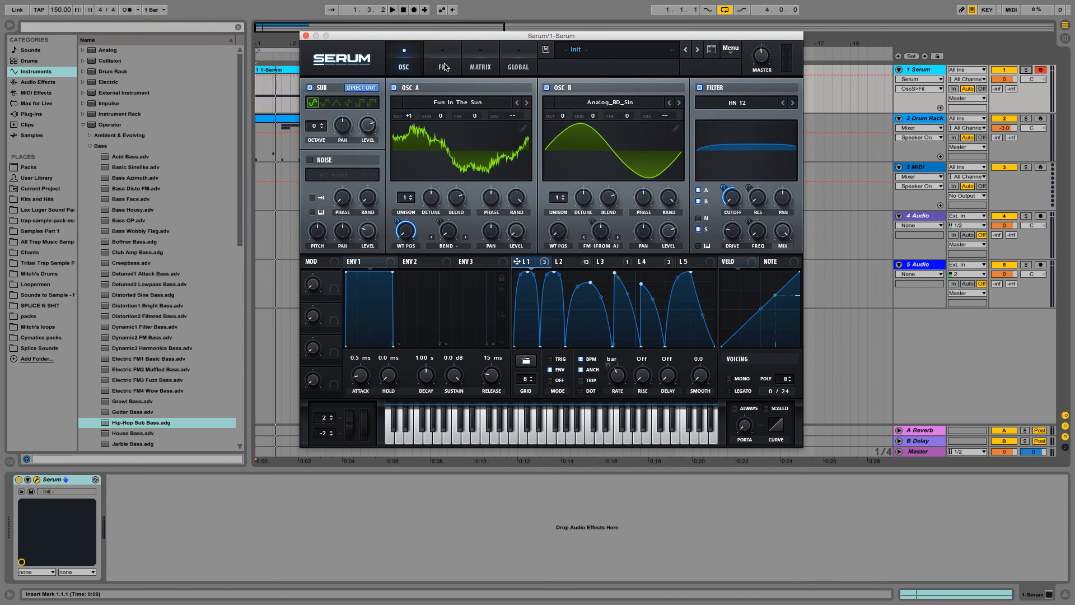
# Move the Serum window aside and close it to return to the arrangement.
pyautogui.moveTo(457, 34); pyautogui.dragTo(582, 12)
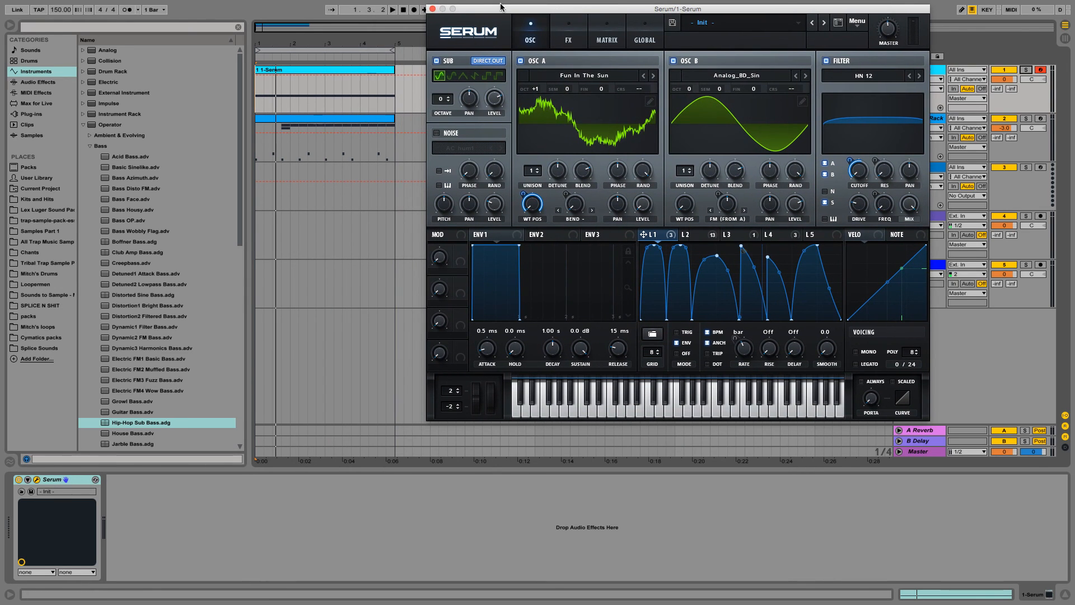
pyautogui.click(432, 9)
pyautogui.moveTo(899, 5)
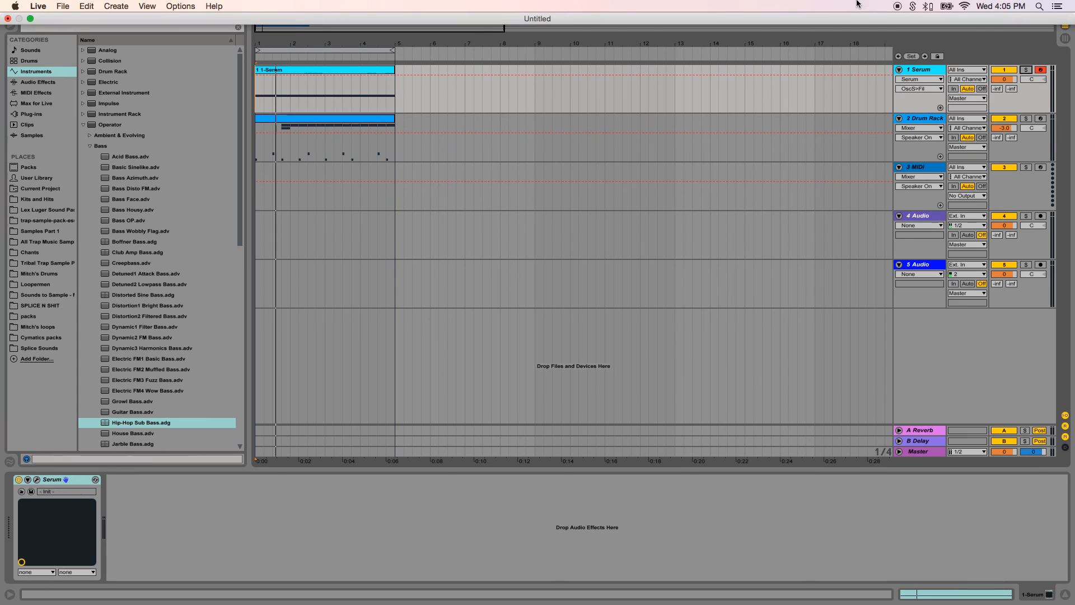